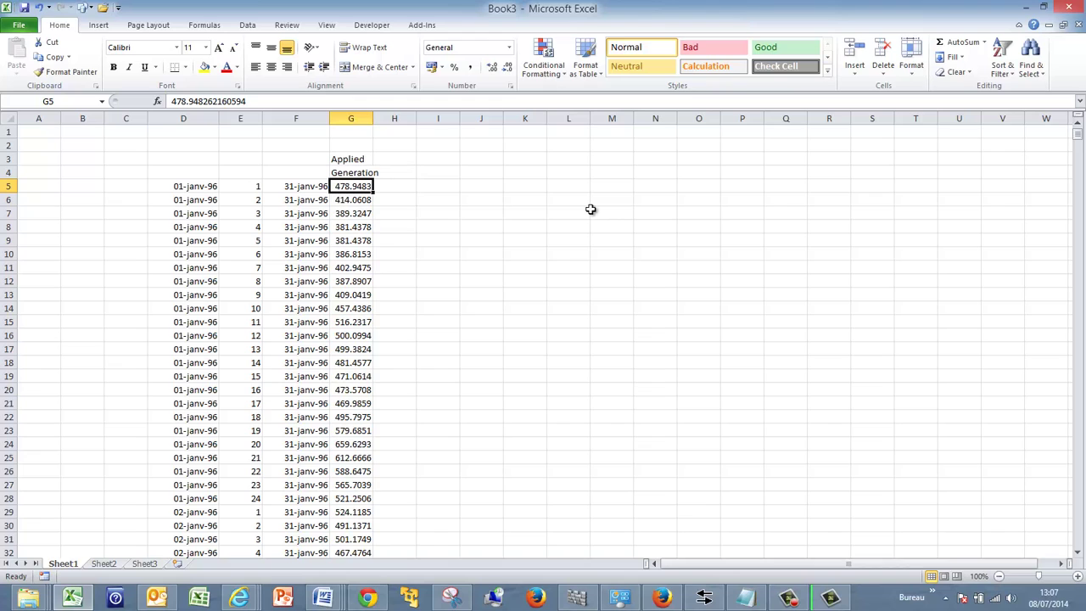
Step: Check how far the Applied Generation data in column G extends, and return to its first value in G5
{"action": "key", "text": "ctrl+Down"}
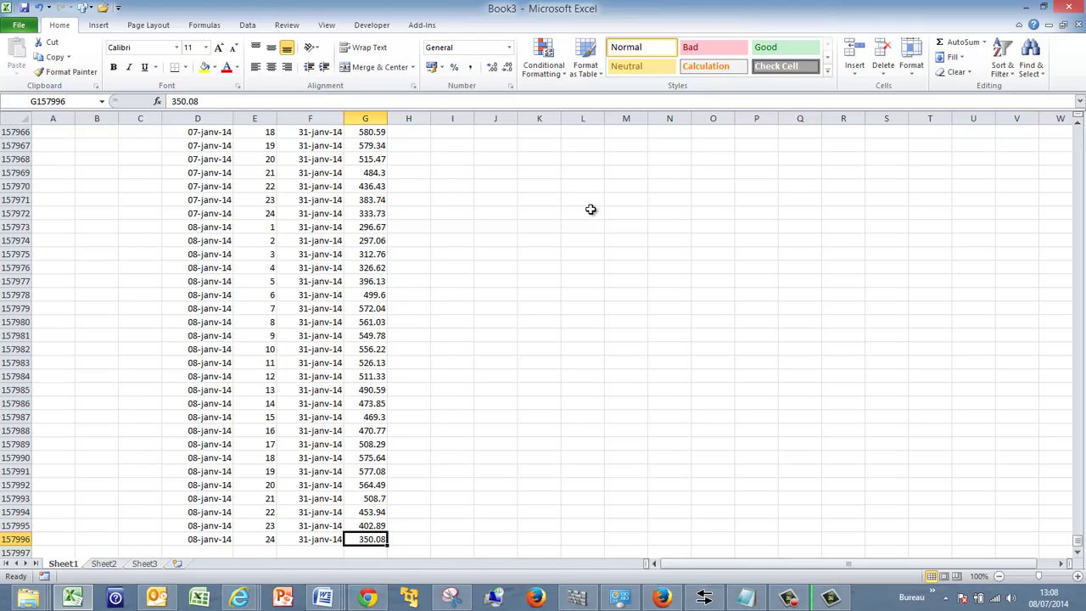
{"action": "key", "text": "ctrl+Up"}
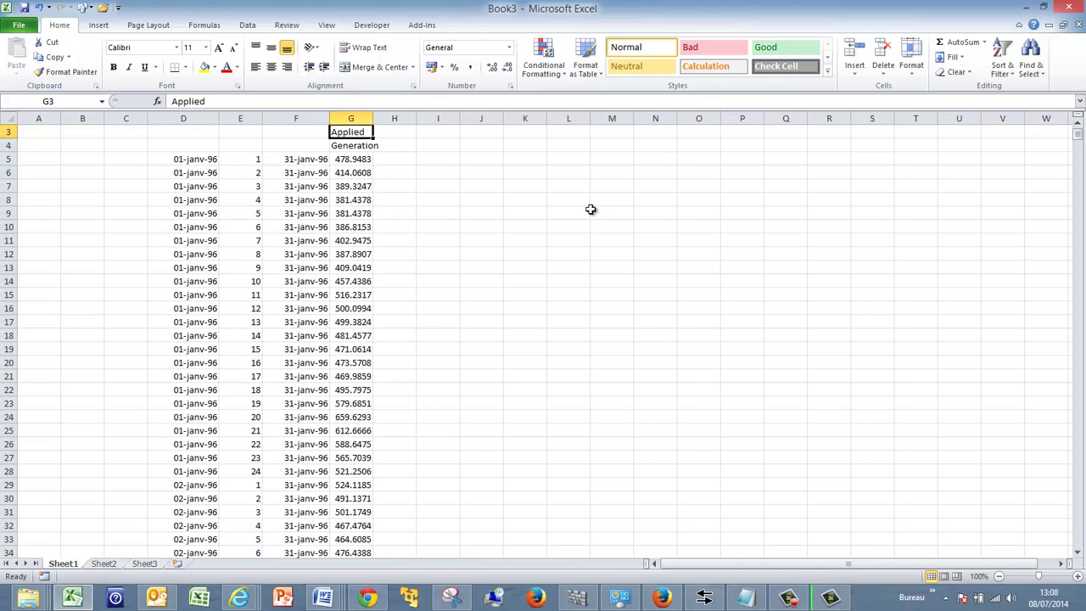
{"action": "key", "text": "Down"}
{"action": "key", "text": "Down"}
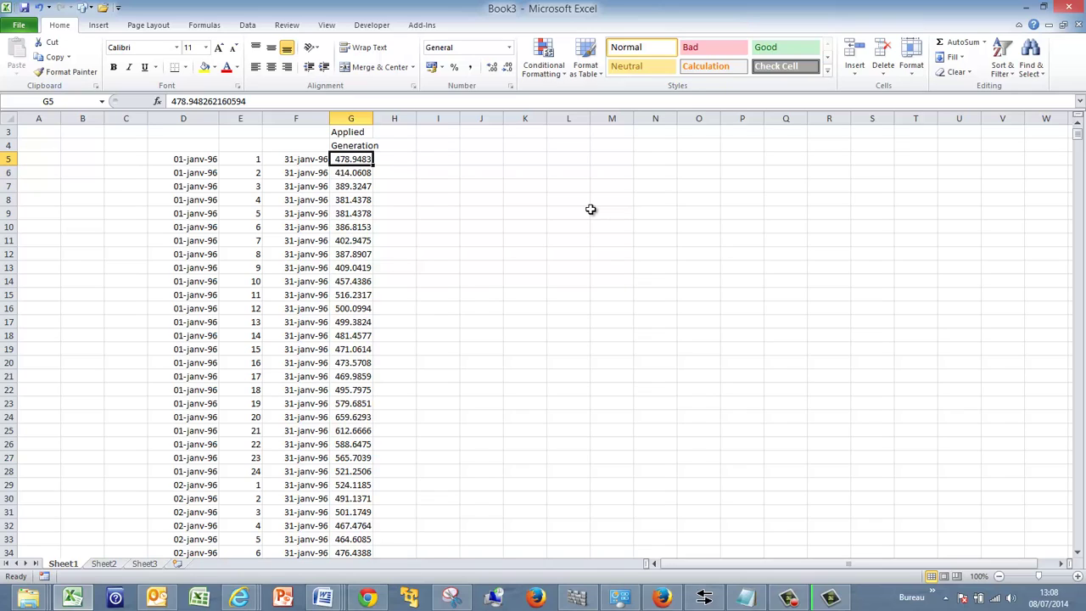
Step: Select the hourly generation values from G5 down through most of January 1996 and plot them as a column chart on its own sheet
{"action": "key", "text": "shift+Down"}
{"action": "key", "text": "shift+Down"}
{"action": "key", "text": "shift+Down"}
{"action": "key", "text": "shift+Down"}
{"action": "key", "text": "shift+Down"}
{"action": "key", "text": "shift+Down"}
{"action": "key", "text": "shift+Down"}
{"action": "key", "text": "shift+Down"}
{"action": "key", "text": "shift+Down"}
{"action": "key", "text": "shift+Down"}
{"action": "key", "text": "shift+Down"}
{"action": "key", "text": "shift+Down"}
{"action": "key", "text": "shift+Down"}
{"action": "key", "text": "shift+Down"}
{"action": "key", "text": "shift+Down"}
{"action": "key", "text": "shift+Down"}
{"action": "key", "text": "shift+Down"}
{"action": "key", "text": "shift+Down"}
{"action": "key", "text": "shift+Down"}
{"action": "key", "text": "shift+Down"}
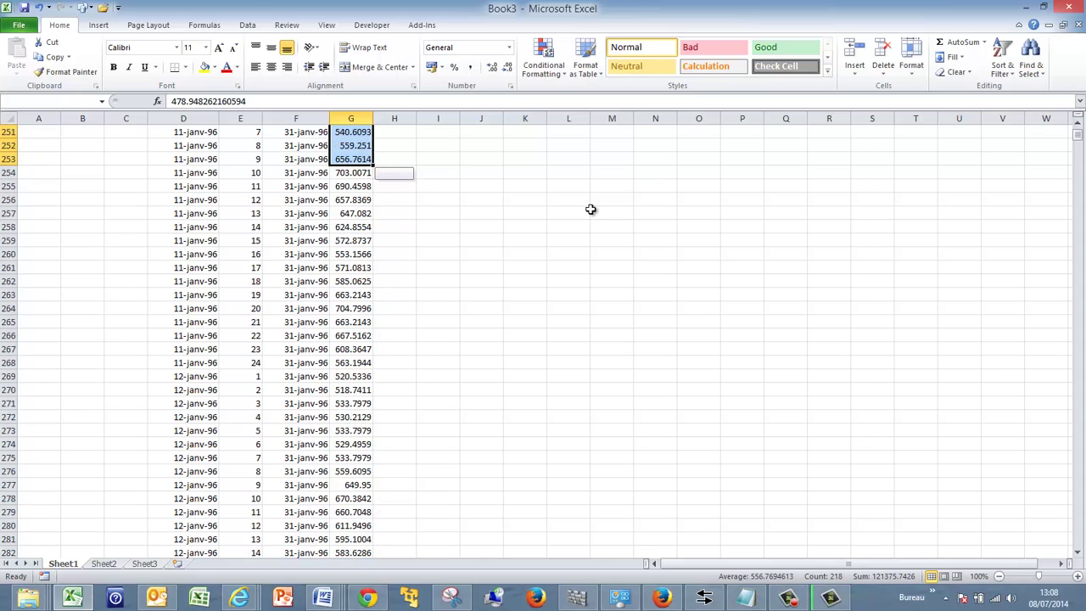
{"action": "key", "text": "shift+Down"}
{"action": "key", "text": "shift+Down"}
{"action": "key", "text": "shift+Down"}
{"action": "key", "text": "shift+Down"}
{"action": "key", "text": "shift+Down"}
{"action": "key", "text": "shift+Down"}
{"action": "key", "text": "shift+Down"}
{"action": "key", "text": "shift+Down"}
{"action": "key", "text": "shift+Down"}
{"action": "key", "text": "shift+Down"}
{"action": "key", "text": "shift+Down"}
{"action": "key", "text": "shift+Down"}
{"action": "key", "text": "shift+Down"}
{"action": "key", "text": "shift+Down"}
{"action": "key", "text": "shift+Down"}
{"action": "key", "text": "shift+Down"}
{"action": "key", "text": "shift+Down"}
{"action": "key", "text": "shift+Down"}
{"action": "key", "text": "shift+Down"}
{"action": "key", "text": "shift+Down"}
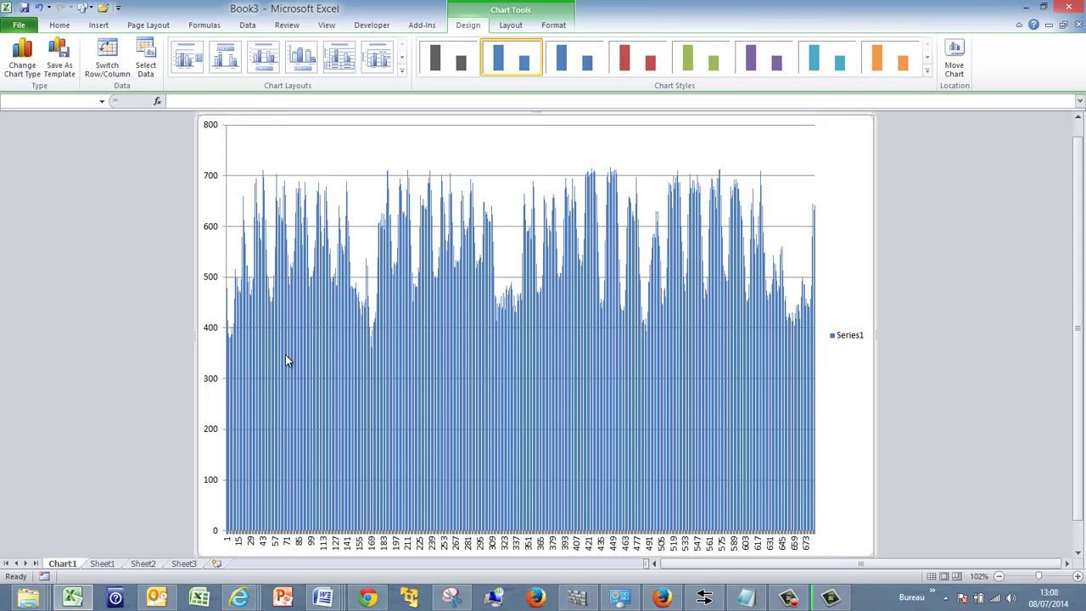
Step: Delete the chart sheet Chart1
{"action": "mouse_move", "coordinate": [475, 298]}
{"action": "key", "text": "alt+e"}
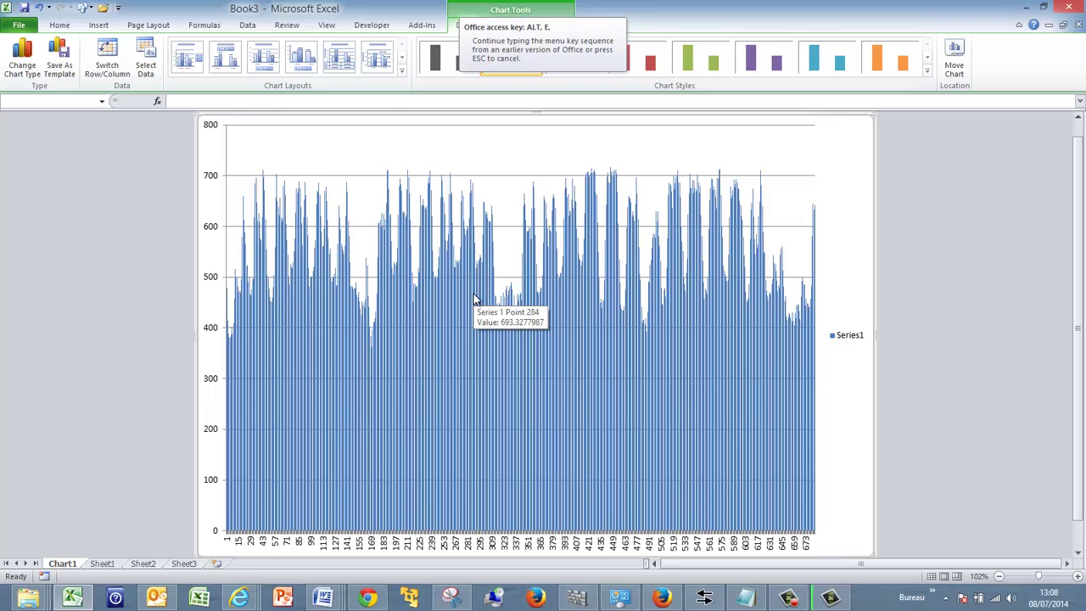
{"action": "key", "text": "l"}
{"action": "key", "text": "Return"}
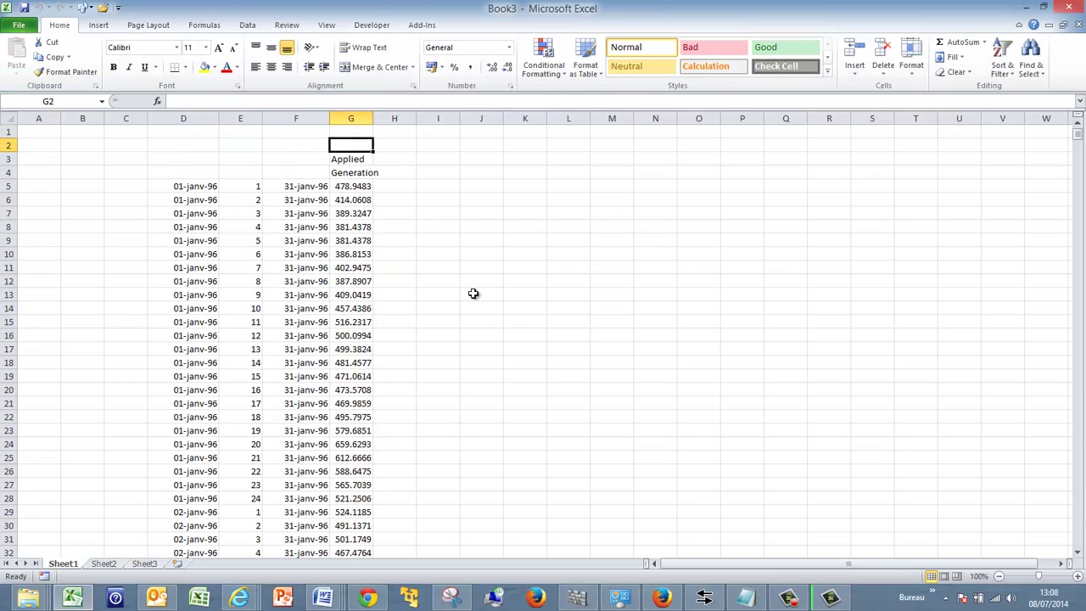
{"action": "key", "text": "Down"}
{"action": "key", "text": "Left"}
{"action": "key", "text": "Right"}
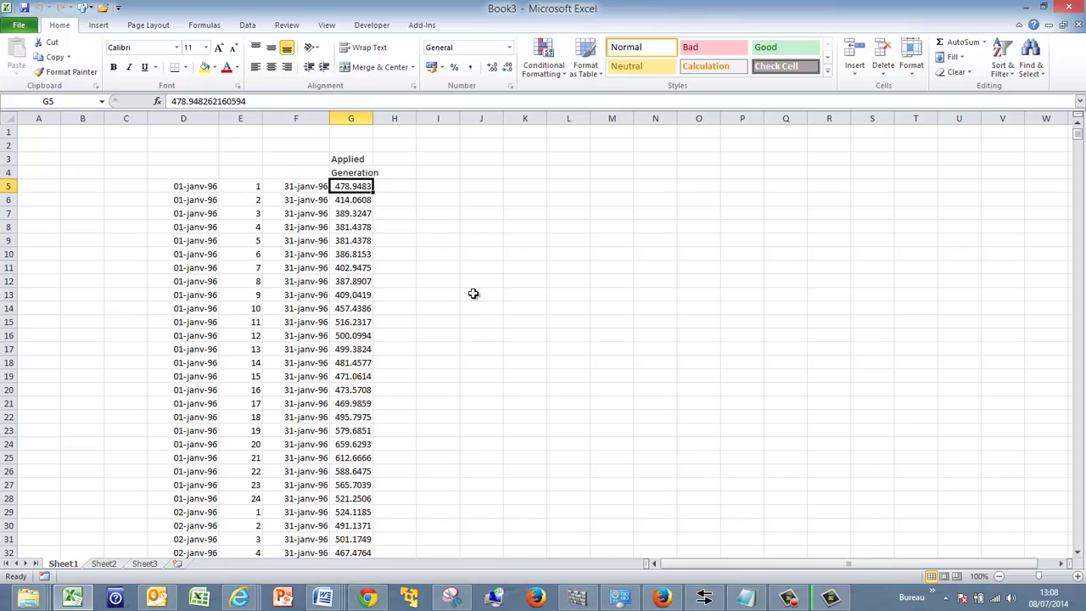
{"action": "key", "text": "Right"}
{"action": "key", "text": "Right"}
{"action": "key", "text": "Right"}
{"action": "key", "text": "Right"}
{"action": "key", "text": "Right"}
{"action": "key", "text": "Left"}
{"action": "key", "text": "Left"}
{"action": "key", "text": "Left"}
{"action": "key", "text": "Left"}
{"action": "key", "text": "Left"}
{"action": "key", "text": "Left"}
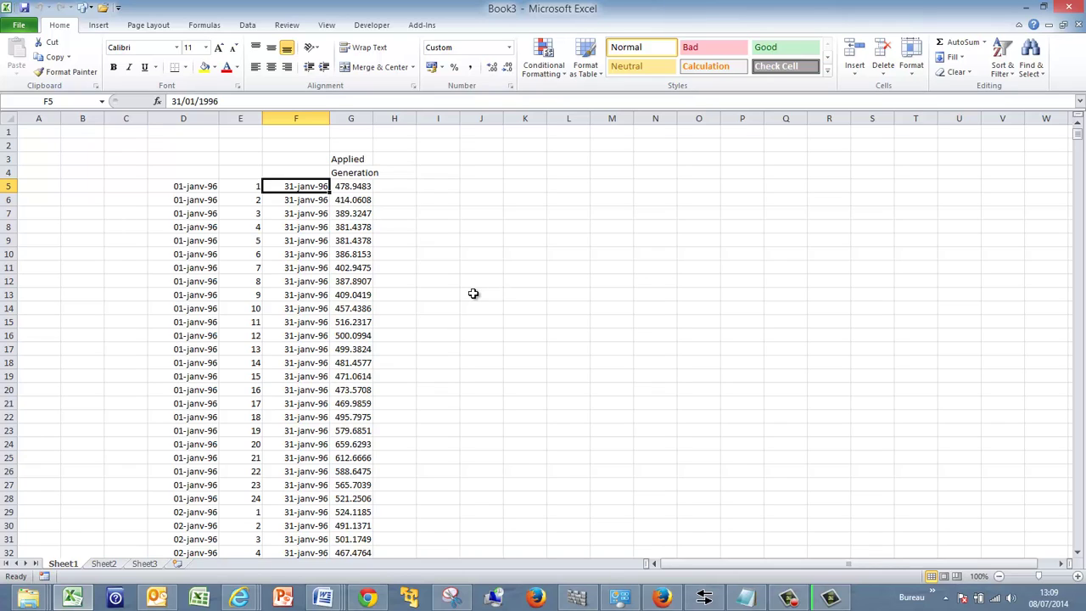
Step: Insert eight blank rows at the top of Sheet1, above the existing data
{"action": "key", "text": "Up"}
{"action": "key", "text": "Up"}
{"action": "key", "text": "Up"}
{"action": "key", "text": "Up"}
{"action": "key", "text": "shift+space"}
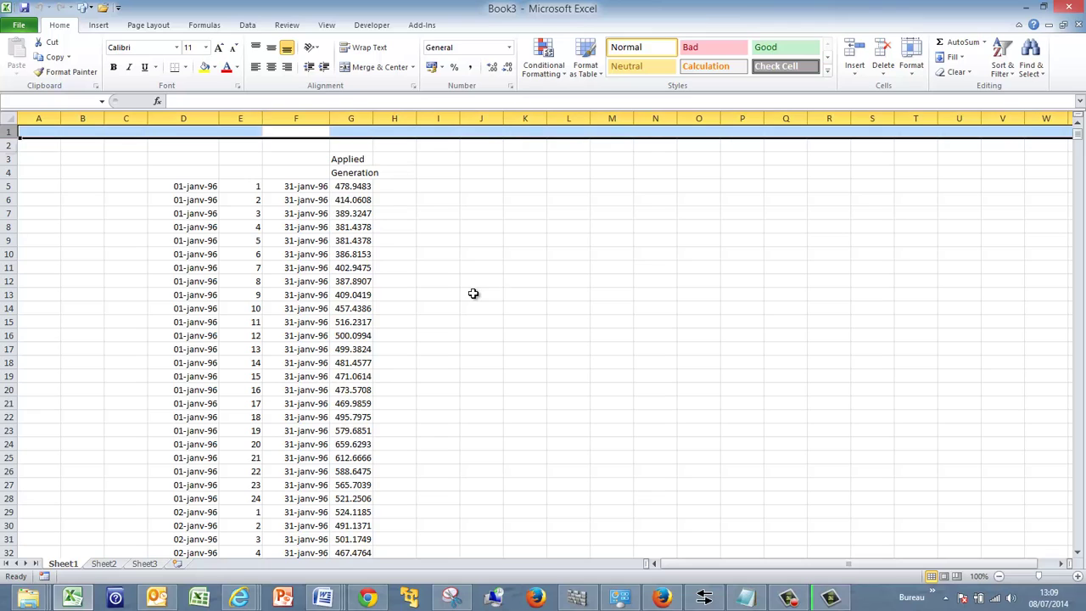
{"action": "key", "text": "ctrl+plus"}
{"action": "key", "text": "ctrl+plus"}
{"action": "key", "text": "ctrl+plus"}
{"action": "key", "text": "ctrl+plus"}
{"action": "key", "text": "ctrl+plus"}
{"action": "key", "text": "ctrl+plus"}
{"action": "key", "text": "ctrl+plus"}
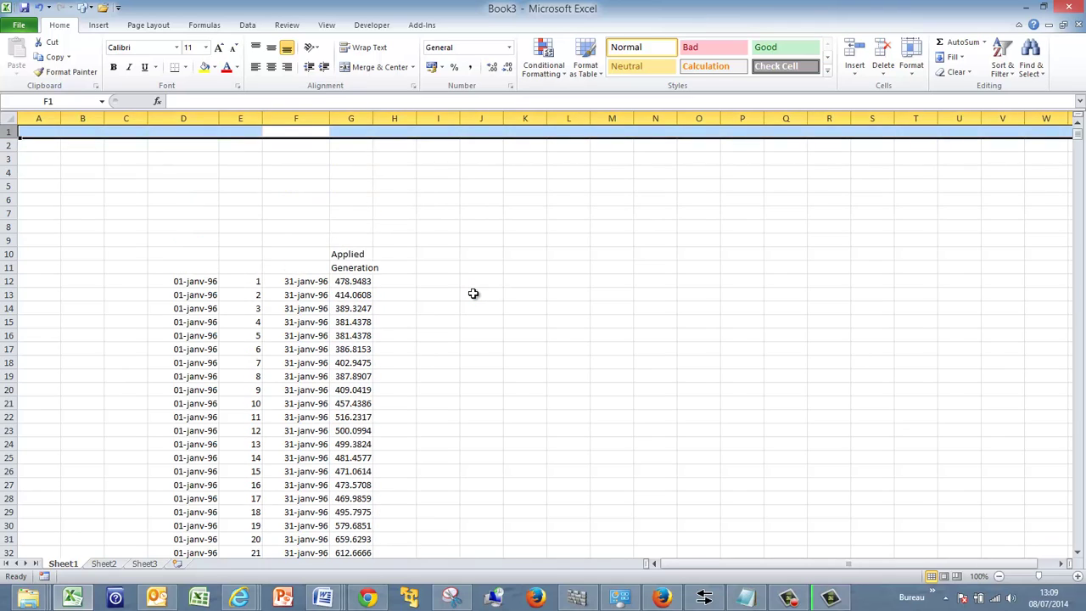
{"action": "key", "text": "ctrl+plus"}
Step: Enter the note "Drop Down Box" in cell H2
{"action": "key", "text": "Down"}
{"action": "key", "text": "Right"}
{"action": "key", "text": "Right"}
{"action": "key", "text": "F2"}
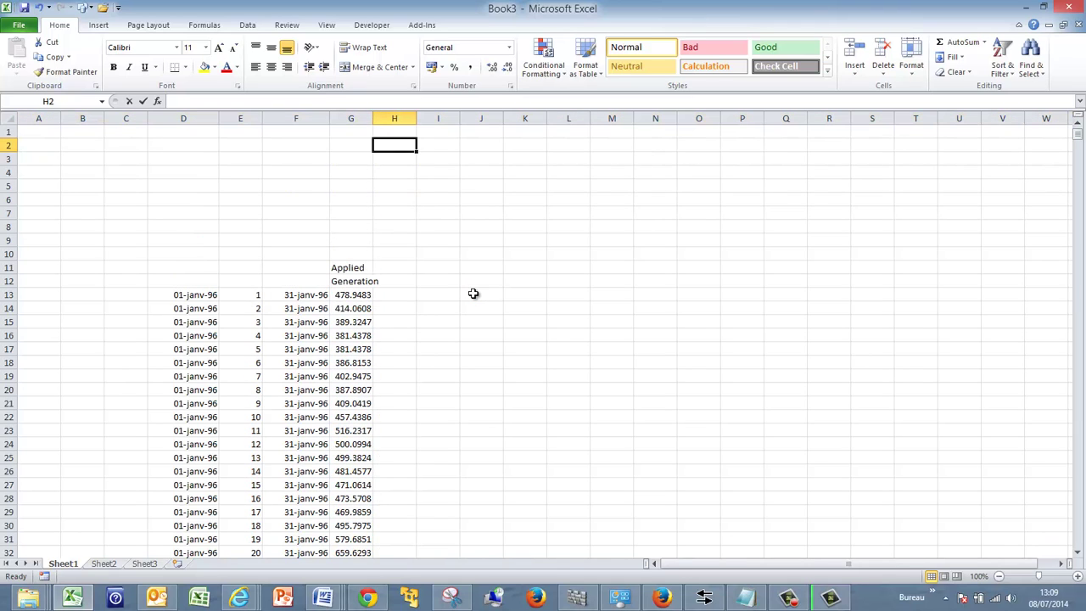
{"action": "type", "text": "Drpo"}
{"action": "key", "text": "BackSpace"}
{"action": "key", "text": "BackSpace"}
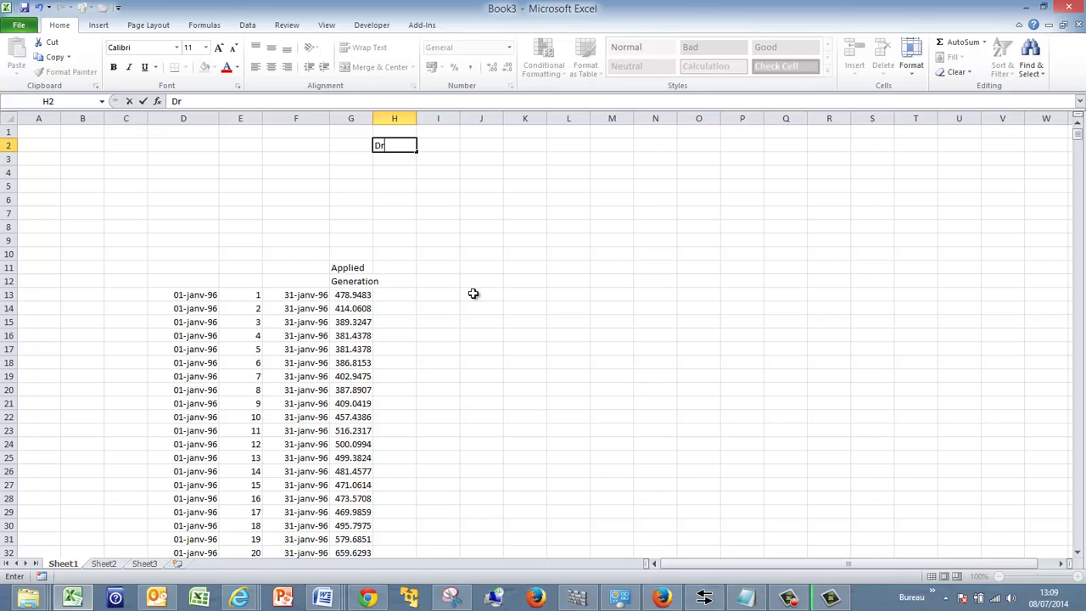
{"action": "type", "text": "op D"}
{"action": "type", "text": "own Bo"}
{"action": "type", "text": "x"}
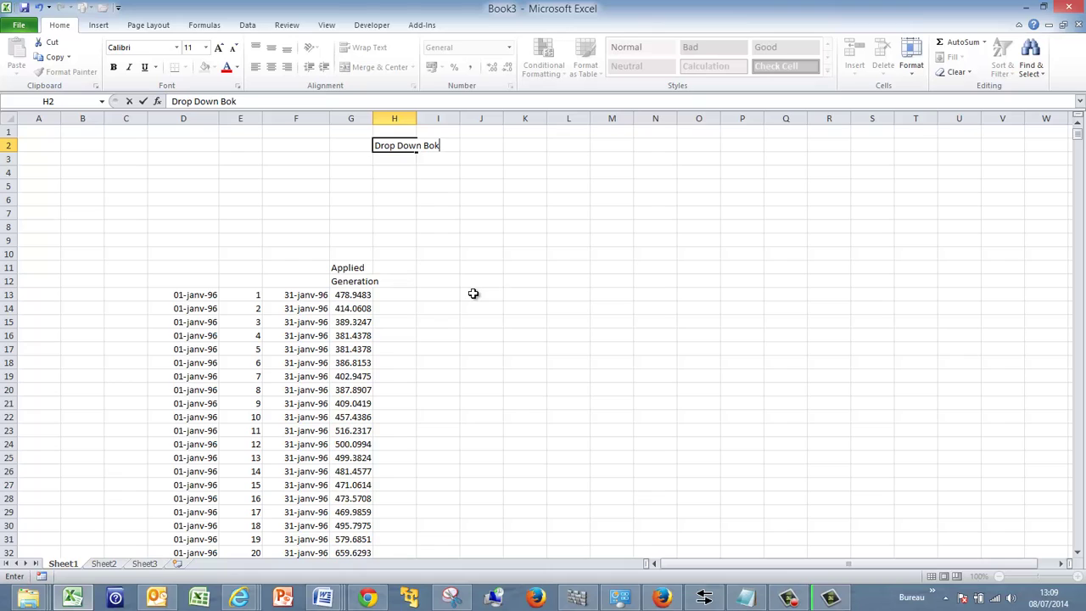
{"action": "key", "text": "Return"}
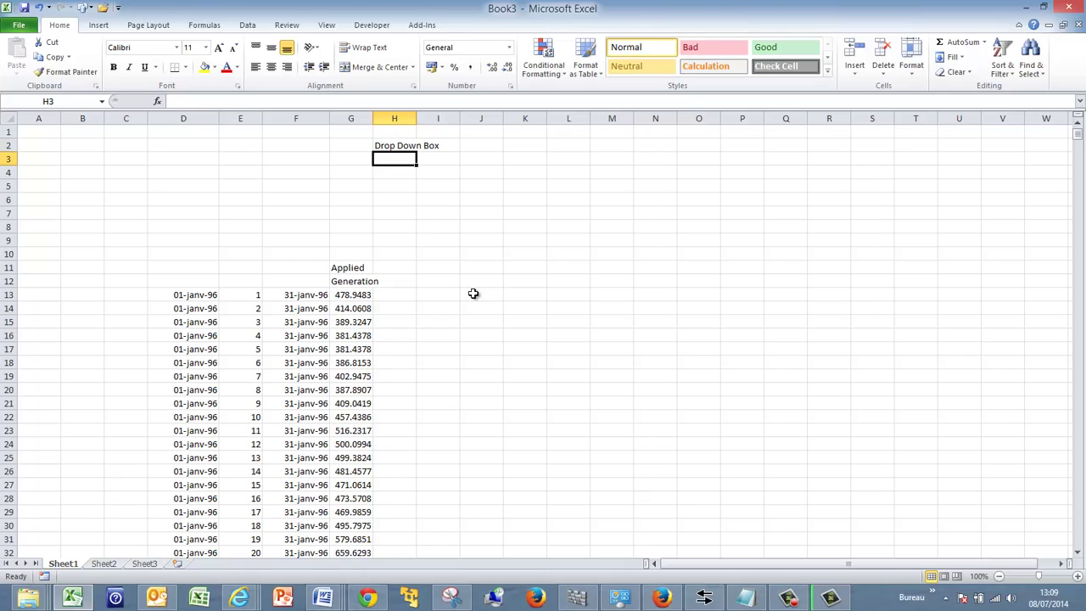
Step: Enter the note "MATCH function to find the start of the month" in cell H3
{"action": "type", "text": "MATCH"}
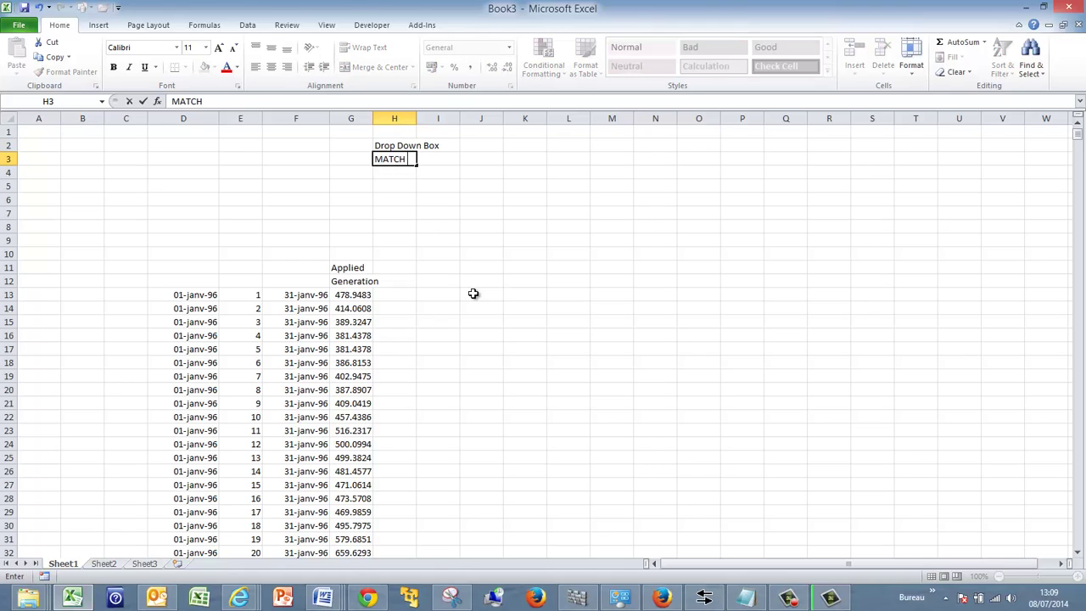
{"action": "type", "text": " function to find the "}
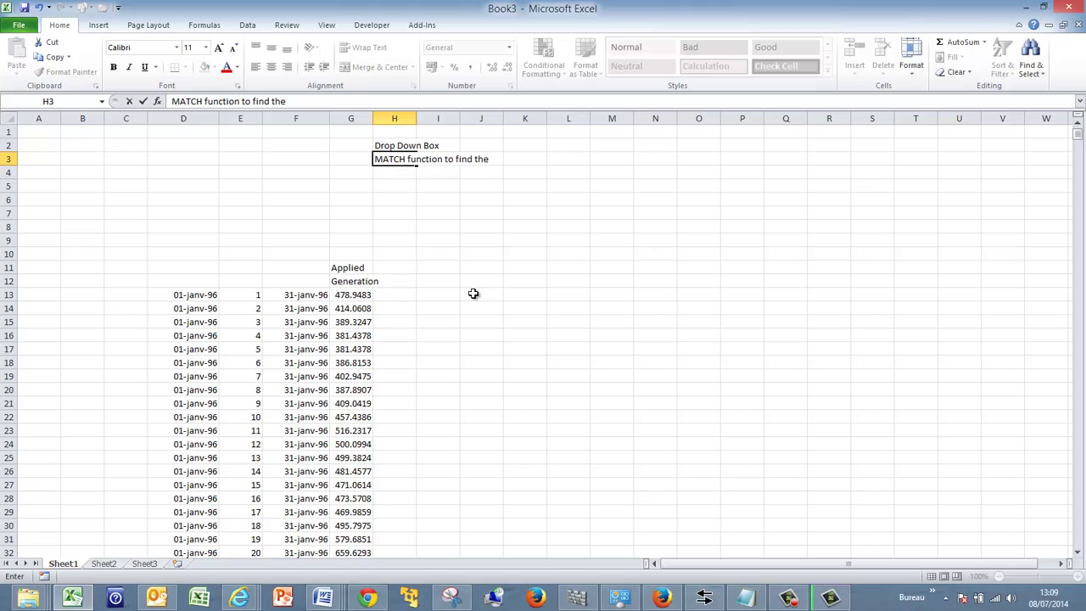
{"action": "type", "text": "start of the month"}
{"action": "key", "text": "Return"}
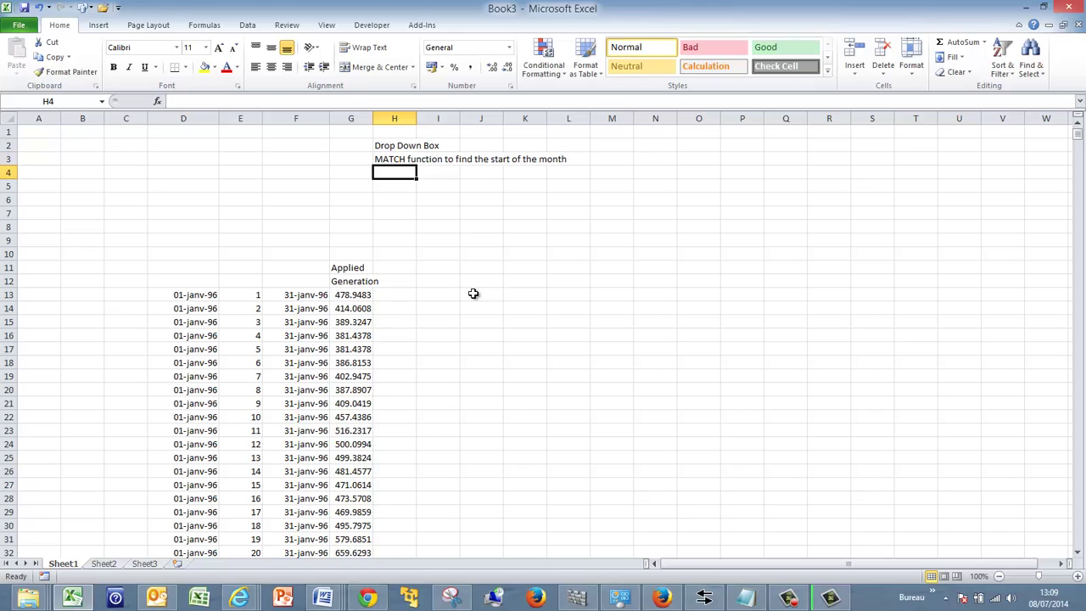
{"action": "type", "text": "INDE"}
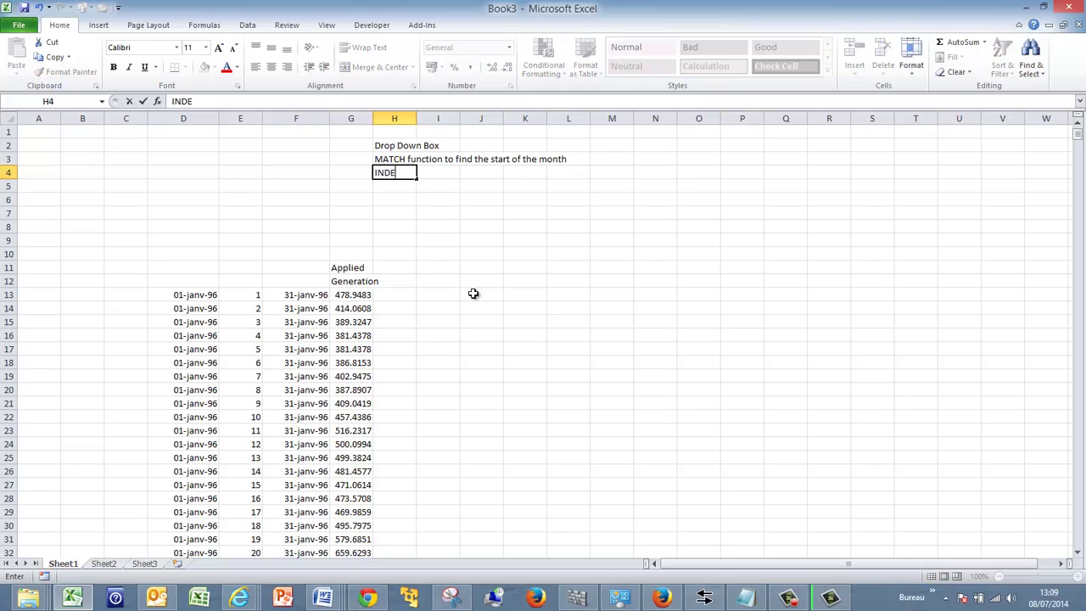
{"action": "type", "text": "X function"}
{"action": "key", "text": "BackSpace"}
{"action": "key", "text": "BackSpace"}
{"action": "key", "text": "BackSpace"}
{"action": "key", "text": "BackSpace"}
{"action": "key", "text": "BackSpace"}
{"action": "key", "text": "BackSpace"}
{"action": "key", "text": "BackSpace"}
{"action": "key", "text": "BackSpace"}
{"action": "key", "text": "BackSpace"}
{"action": "key", "text": "BackSpace"}
{"action": "key", "text": "BackSpace"}
{"action": "key", "text": "BackSpace"}
{"action": "key", "text": "BackSpace"}
{"action": "key", "text": "BackSpace"}
Step: Enter the note "Make and index from start period and adding 1" in cell H4
{"action": "type", "text": "Maxi"}
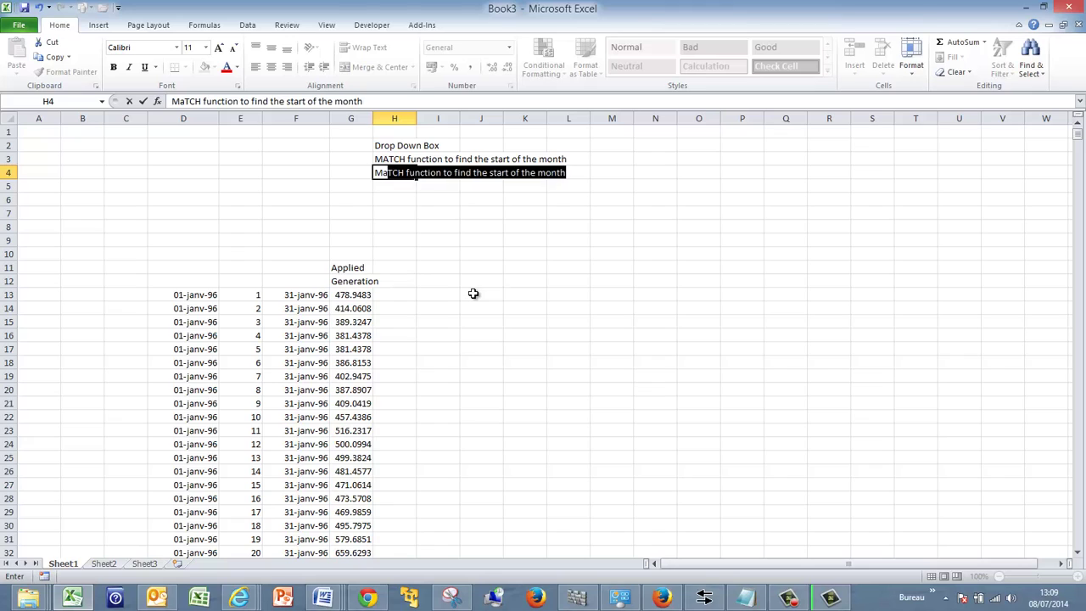
{"action": "key", "text": "BackSpace"}
{"action": "key", "text": "BackSpace"}
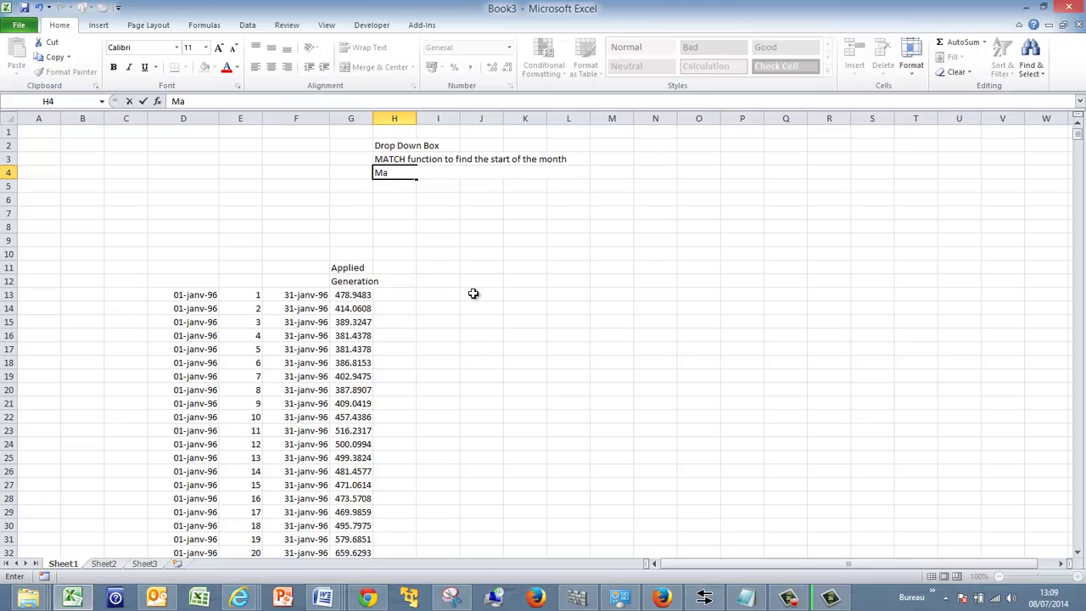
{"action": "type", "text": "ke and index from 1"}
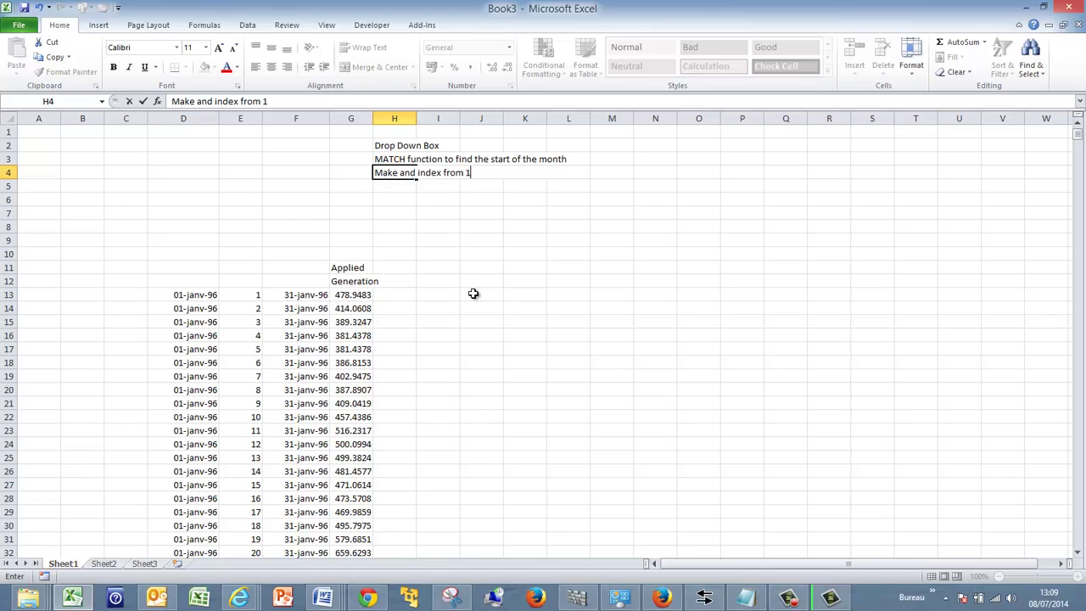
{"action": "key", "text": "BackSpace"}
{"action": "type", "text": "start period and ad"}
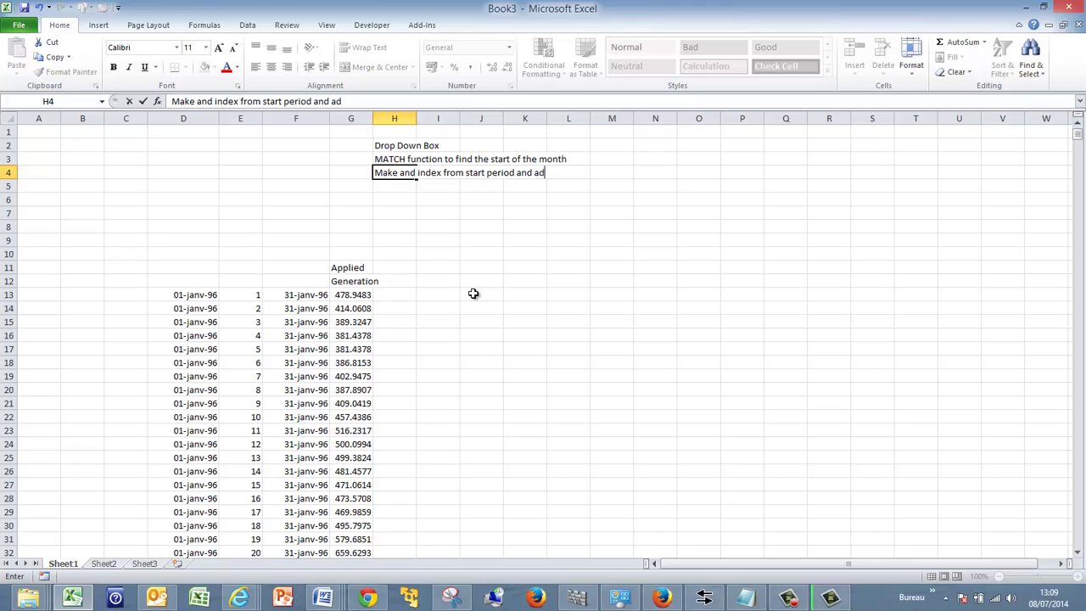
{"action": "type", "text": "ding 1"}
{"action": "key", "text": "Return"}
Step: Enter the note "Use INDEX to find values" in cell H5
{"action": "type", "text": "Use i"}
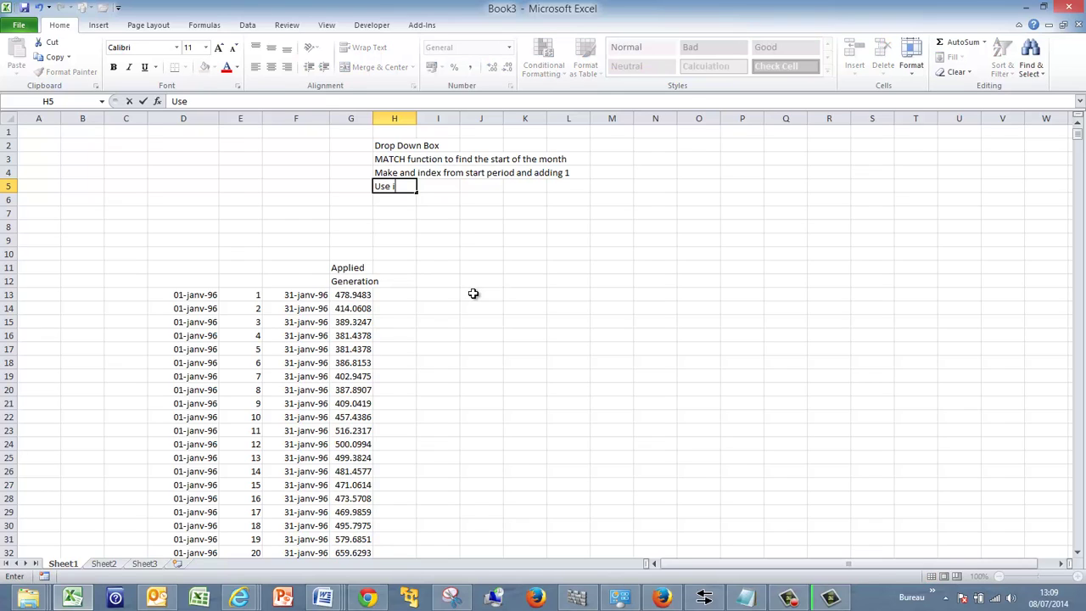
{"action": "key", "text": "BackSpace"}
{"action": "type", "text": "INDEX to find"}
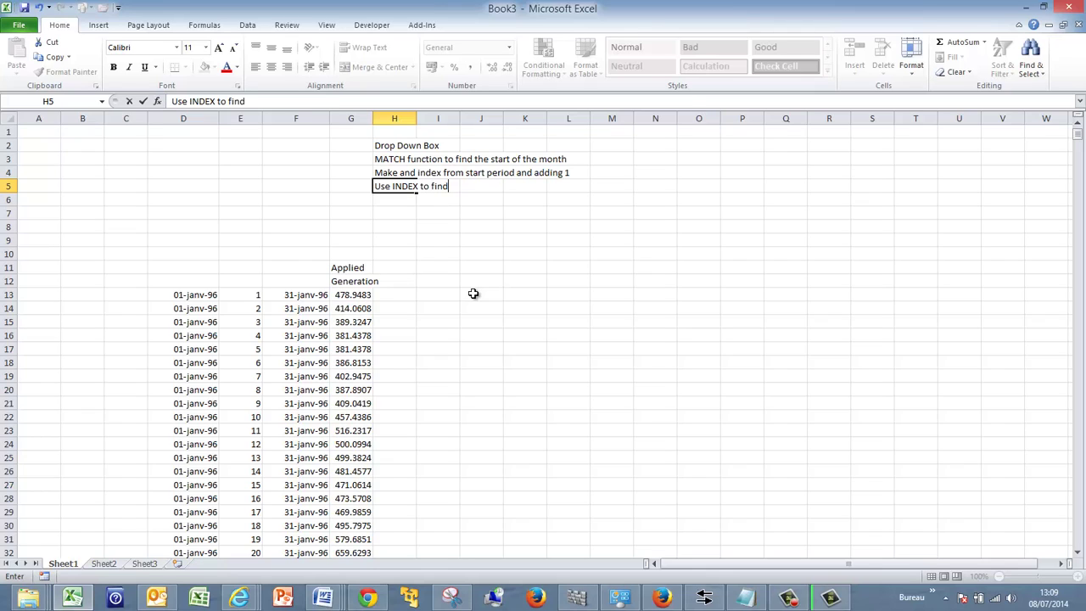
{"action": "type", "text": " values"}
{"action": "key", "text": "Return"}
{"action": "key", "text": "Return"}
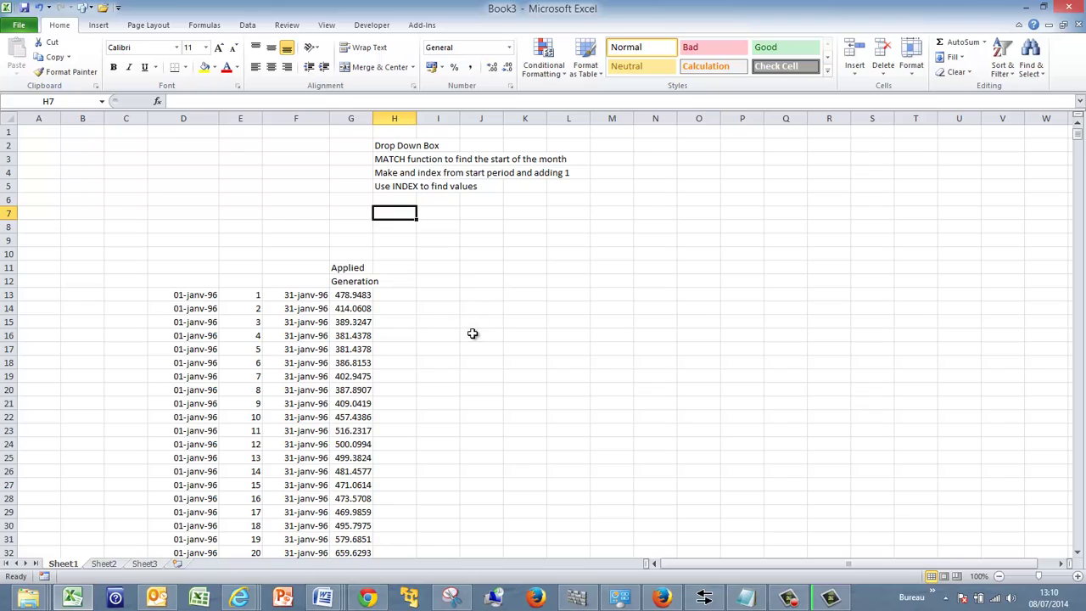
Step: Examine the month-end dates in column F through the January 1996 hourly rows, and return to the first date in F13
{"action": "key", "text": "Left"}
{"action": "key", "text": "Left"}
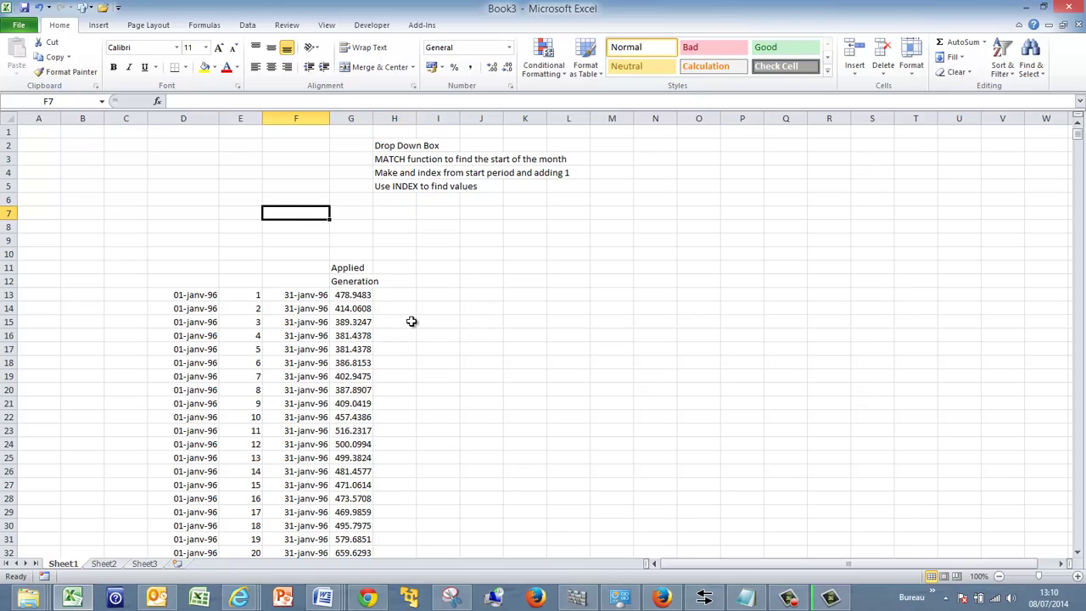
{"action": "key", "text": "Down"}
{"action": "key", "text": "Down"}
{"action": "key", "text": "Down"}
{"action": "key", "text": "Down"}
{"action": "key", "text": "Down"}
{"action": "key", "text": "Down"}
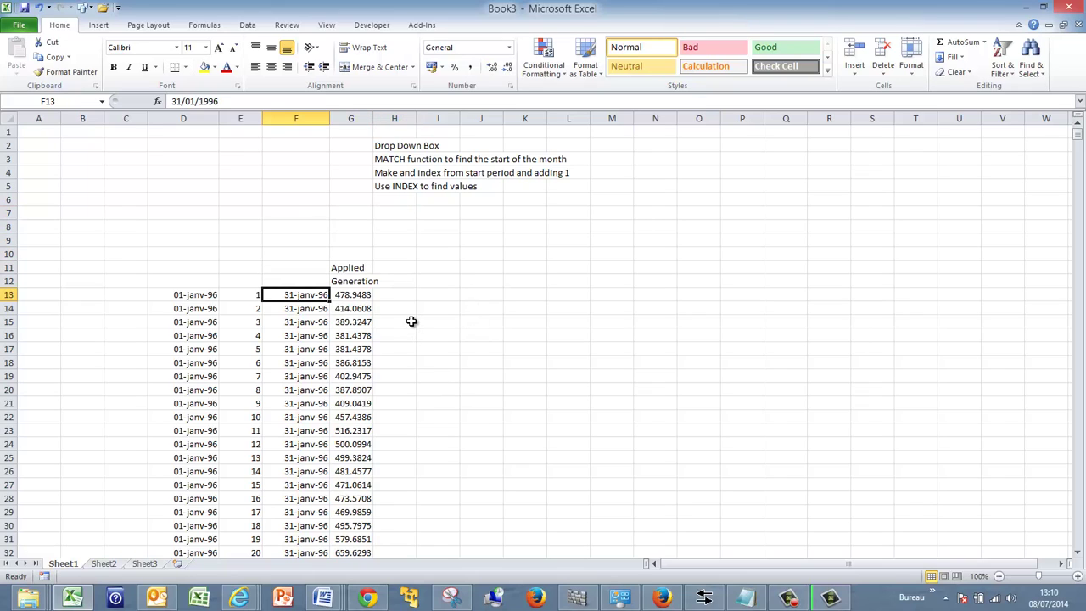
{"action": "key", "text": "Down"}
{"action": "key", "text": "ctrl+Down"}
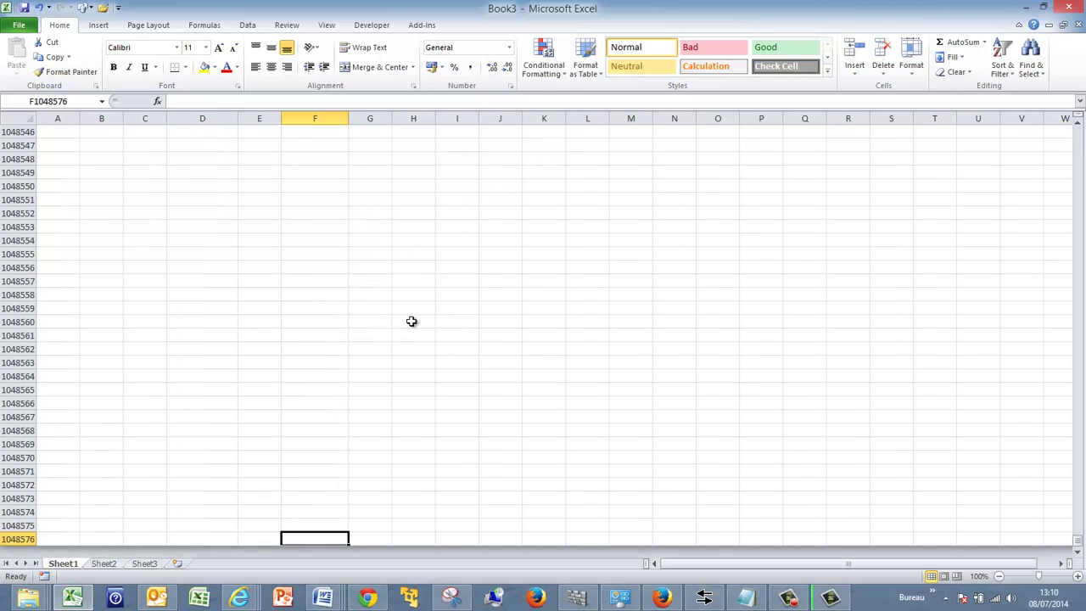
{"action": "key", "text": "ctrl+Up"}
{"action": "key", "text": "ctrl+Up"}
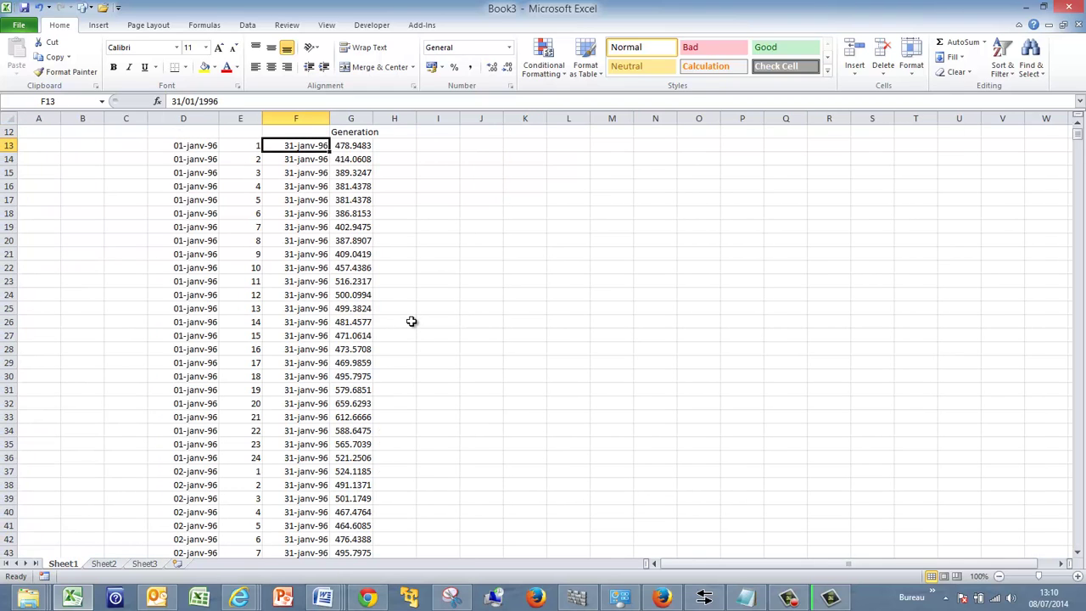
{"action": "key", "text": "Page_Down"}
{"action": "key", "text": "Page_Down"}
{"action": "key", "text": "Page_Down"}
{"action": "key", "text": "Page_Down"}
{"action": "key", "text": "Page_Down"}
{"action": "key", "text": "Page_Down"}
{"action": "key", "text": "Page_Down"}
{"action": "key", "text": "Page_Down"}
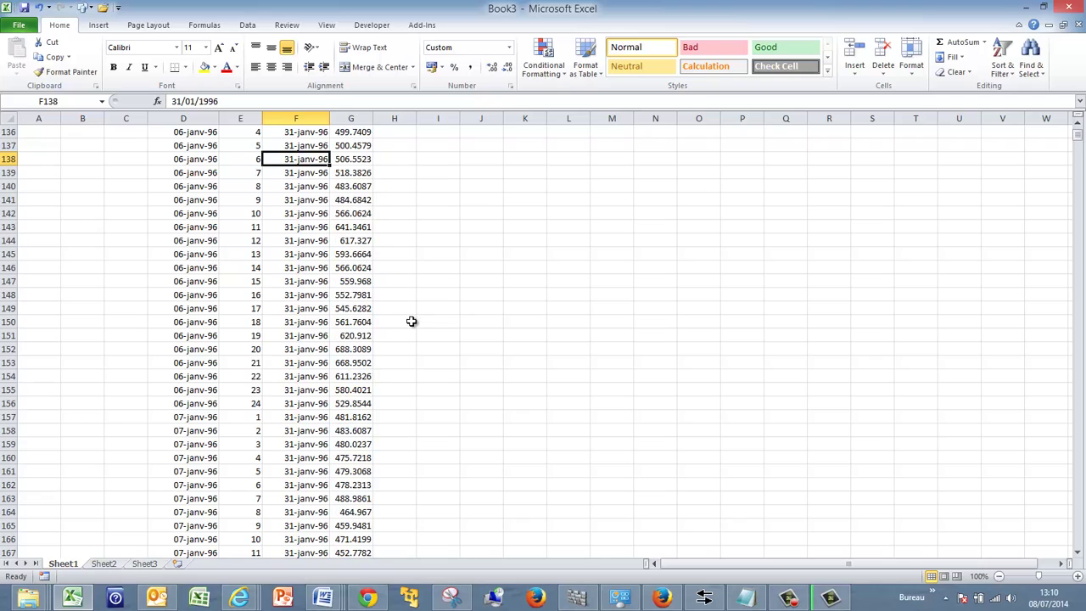
{"action": "key", "text": "Page_Down"}
{"action": "key", "text": "Page_Down"}
{"action": "key", "text": "Page_Down"}
{"action": "key", "text": "Page_Down"}
{"action": "key", "text": "Page_Down"}
{"action": "key", "text": "Page_Down"}
{"action": "key", "text": "Page_Down"}
{"action": "key", "text": "Page_Down"}
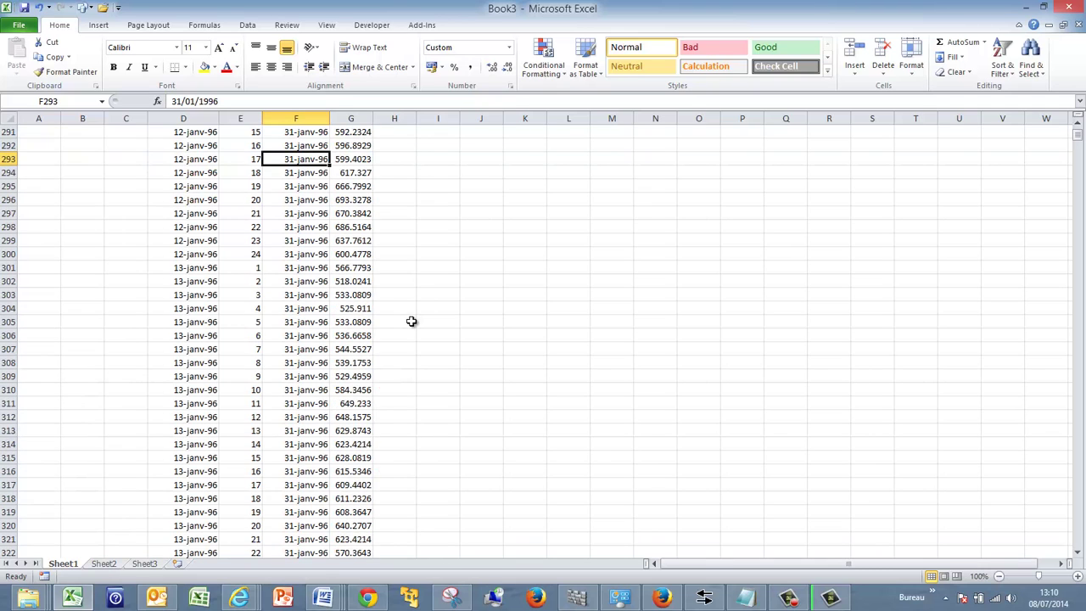
{"action": "key", "text": "Page_Down"}
{"action": "key", "text": "Page_Down"}
{"action": "key", "text": "Page_Down"}
{"action": "key", "text": "Page_Down"}
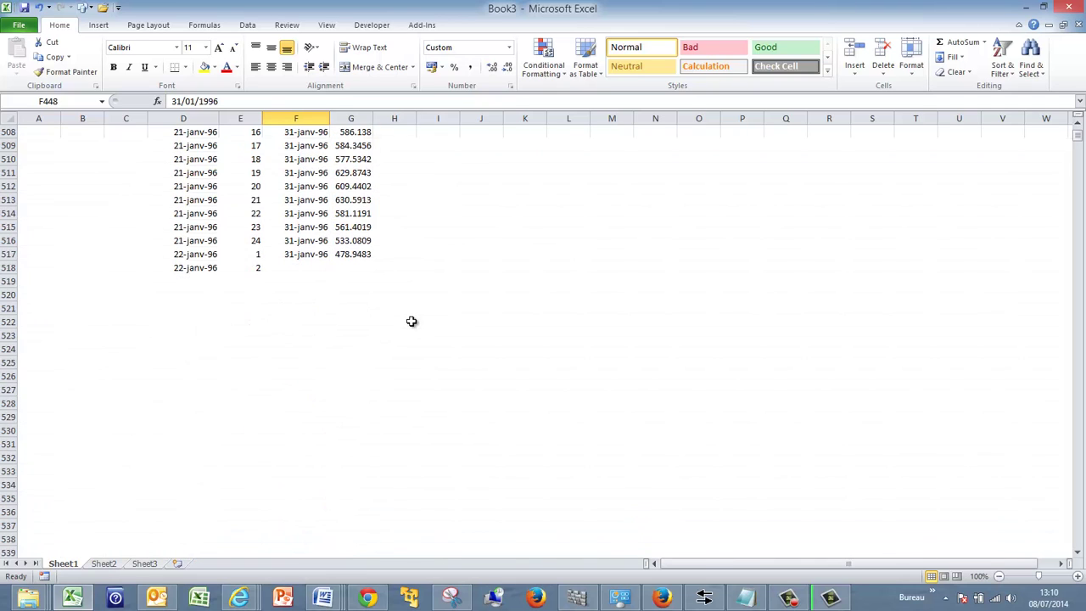
{"action": "key", "text": "ctrl+Up"}
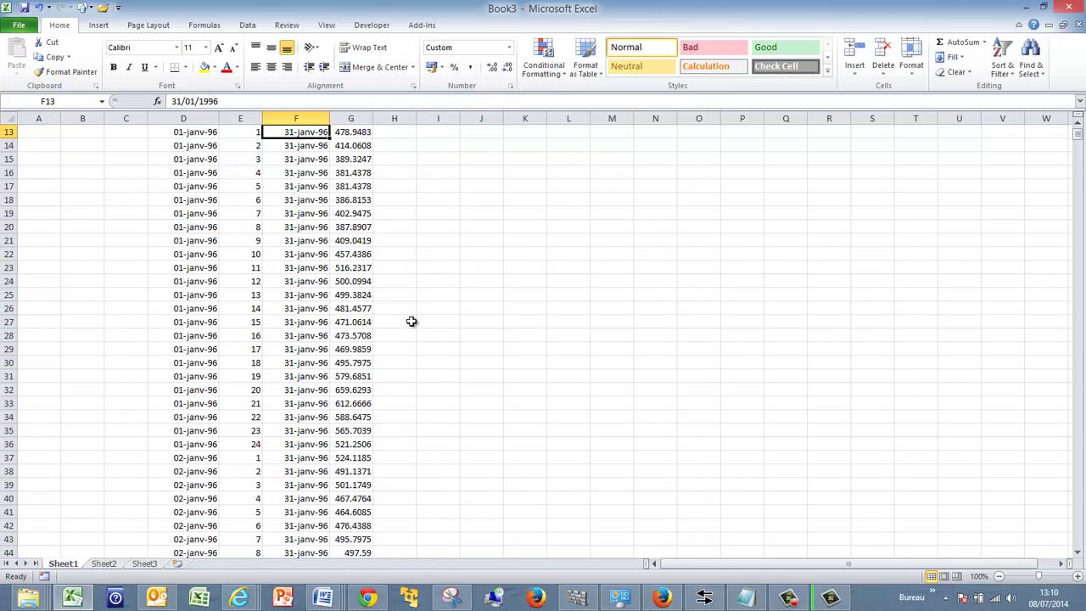
{"action": "key", "text": "Up"}
{"action": "key", "text": "Up"}
{"action": "key", "text": "Up"}
{"action": "key", "text": "Up"}
{"action": "key", "text": "Up"}
{"action": "key", "text": "Up"}
{"action": "key", "text": "Up"}
{"action": "key", "text": "Up"}
{"action": "key", "text": "Up"}
{"action": "key", "text": "Up"}
{"action": "key", "text": "Up"}
{"action": "key", "text": "Down"}
{"action": "key", "text": "Down"}
{"action": "key", "text": "Down"}
{"action": "key", "text": "Down"}
{"action": "key", "text": "Down"}
{"action": "key", "text": "Down"}
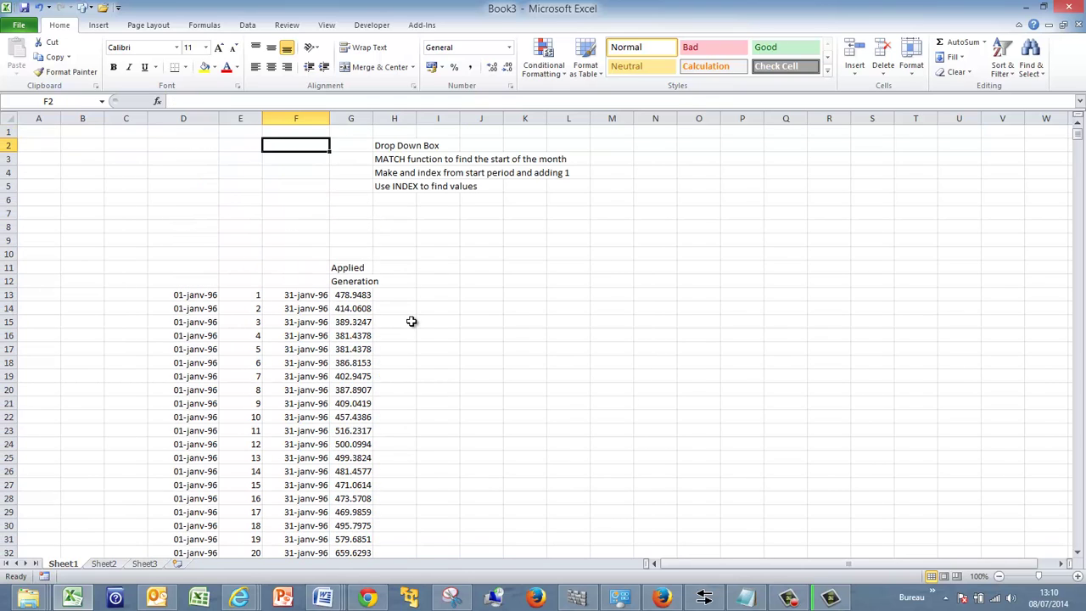
{"action": "key", "text": "Down"}
{"action": "key", "text": "Down"}
{"action": "key", "text": "Down"}
{"action": "key", "text": "Down"}
{"action": "key", "text": "Down"}
{"action": "key", "text": "Down"}
{"action": "key", "text": "Down"}
{"action": "key", "text": "Down"}
{"action": "key", "text": "Up"}
{"action": "key", "text": "Up"}
{"action": "key", "text": "Up"}
{"action": "key", "text": "Up"}
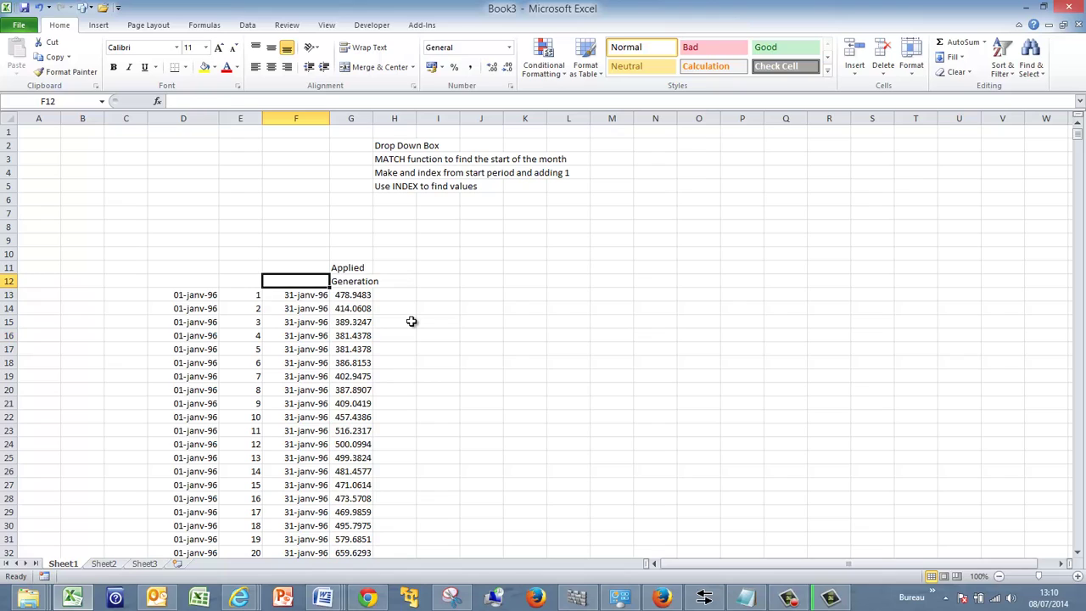
Step: Enter the formula =F13 in cell K13 to start a separate list of month-end dates
{"action": "key", "text": "Down"}
{"action": "key", "text": "Right"}
{"action": "key", "text": "Right"}
{"action": "key", "text": "Right"}
{"action": "key", "text": "Right"}
{"action": "key", "text": "Right"}
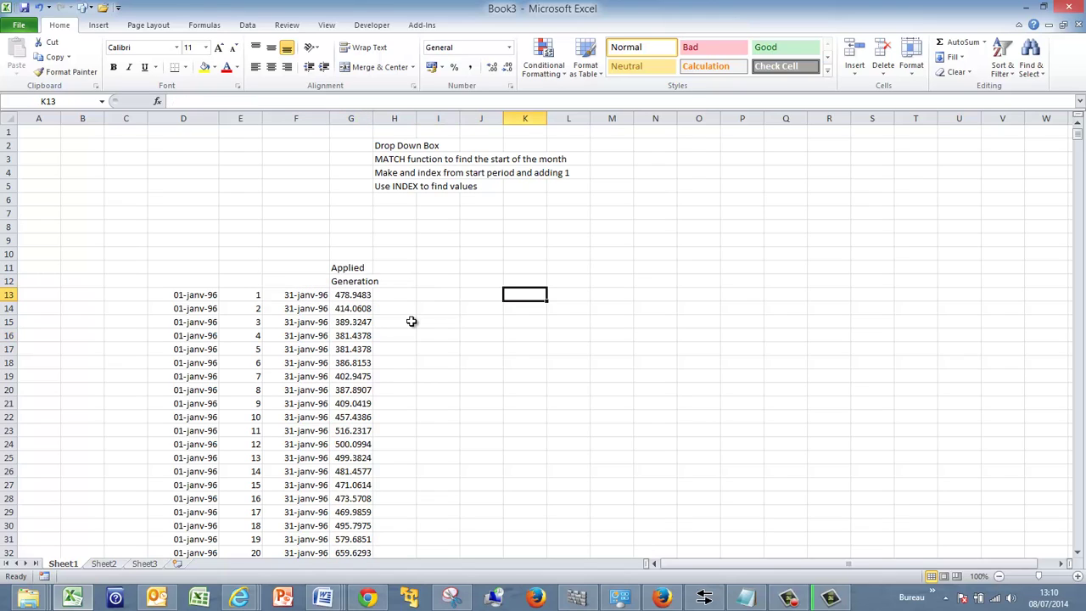
{"action": "key", "text": "Left"}
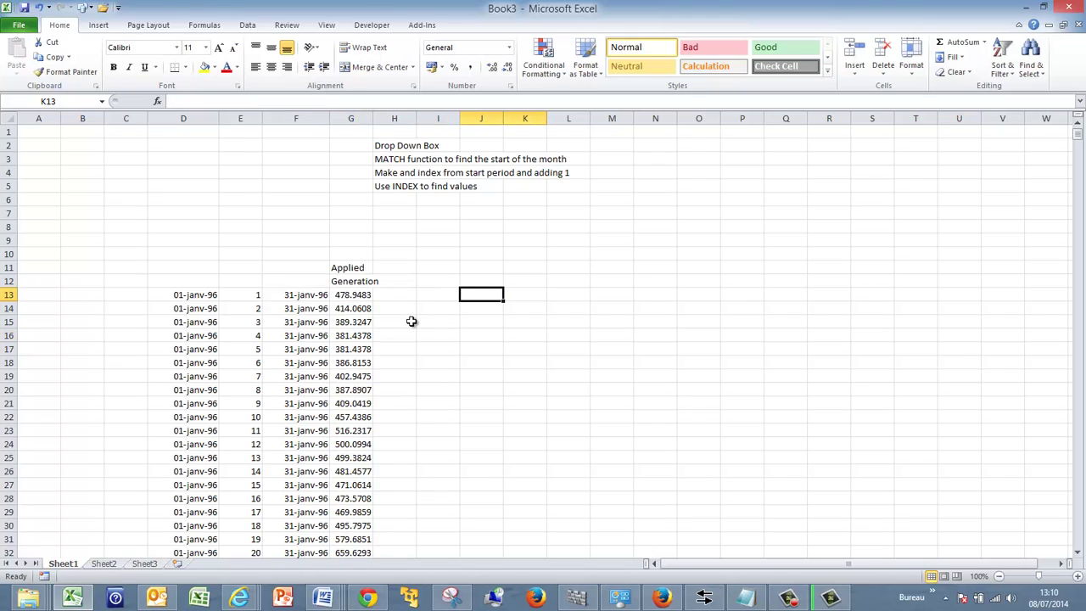
{"action": "key", "text": "Right"}
{"action": "type", "text": "="}
{"action": "key", "text": "Left"}
{"action": "key", "text": "Left"}
{"action": "key", "text": "Left"}
{"action": "key", "text": "Left"}
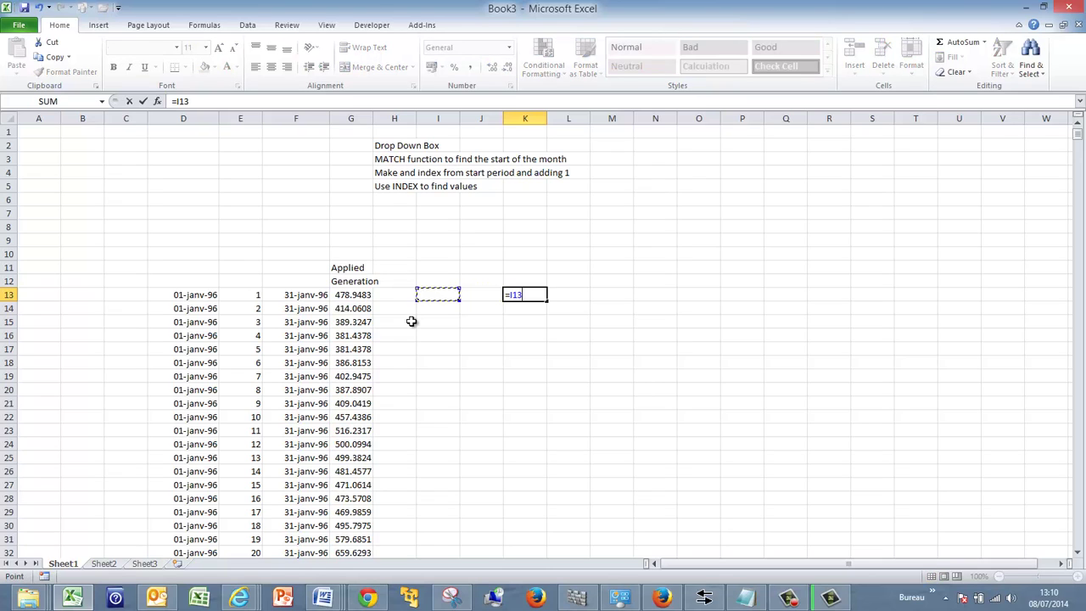
{"action": "key", "text": "Left"}
{"action": "key", "text": "ctrl+Return"}
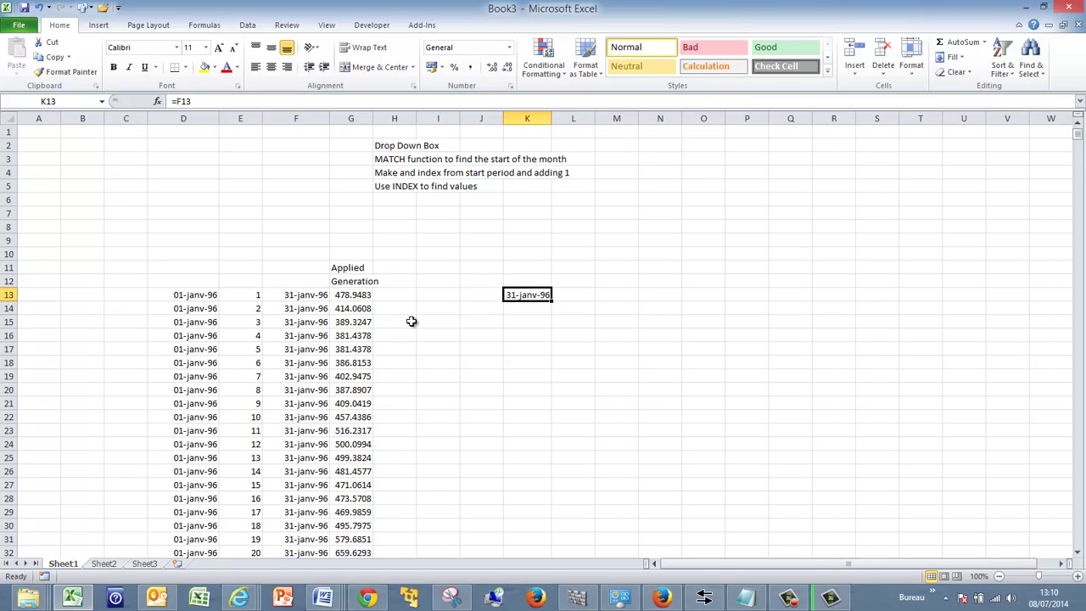
Step: Enter =EOMONTH(K13;1) in cell K14 and format the result as a date
{"action": "key", "text": "Down"}
{"action": "type", "text": "=eo"}
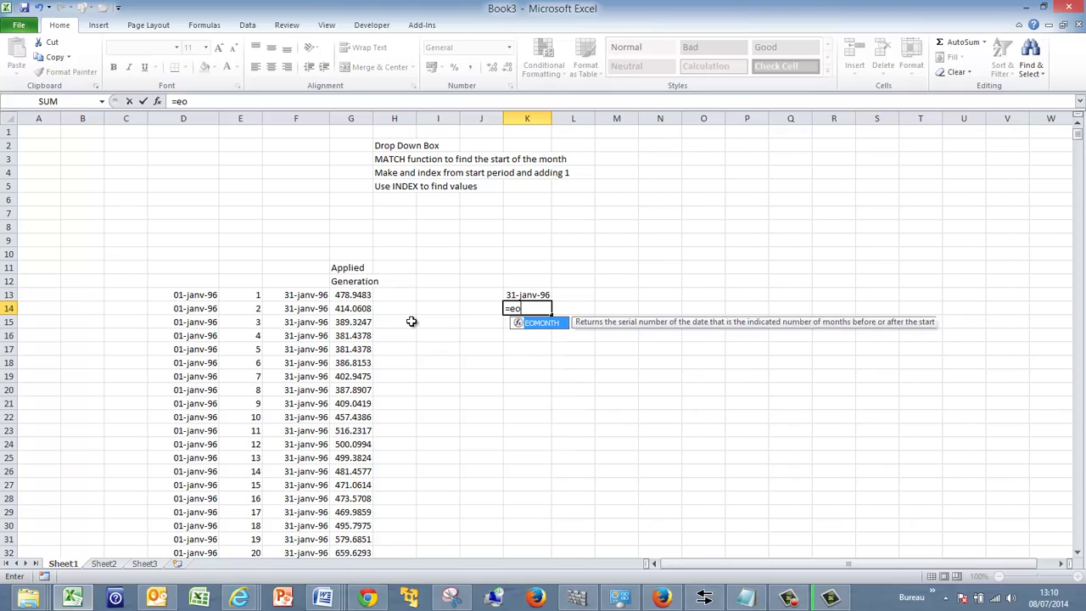
{"action": "key", "text": "Tab"}
{"action": "key", "text": "Up"}
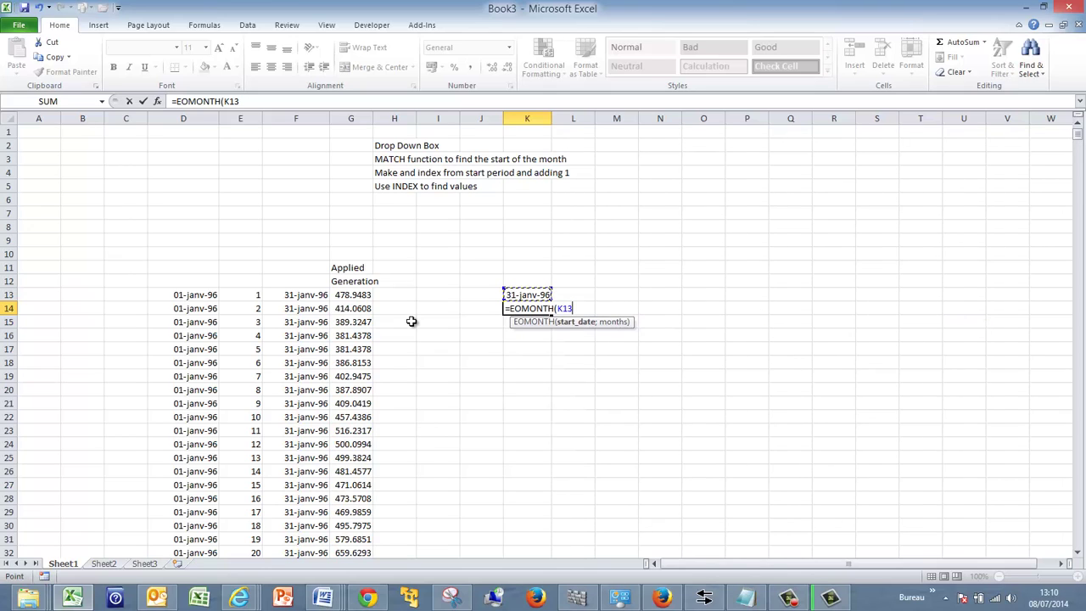
{"action": "type", "text": ";1)"}
{"action": "key", "text": "ctrl+Return"}
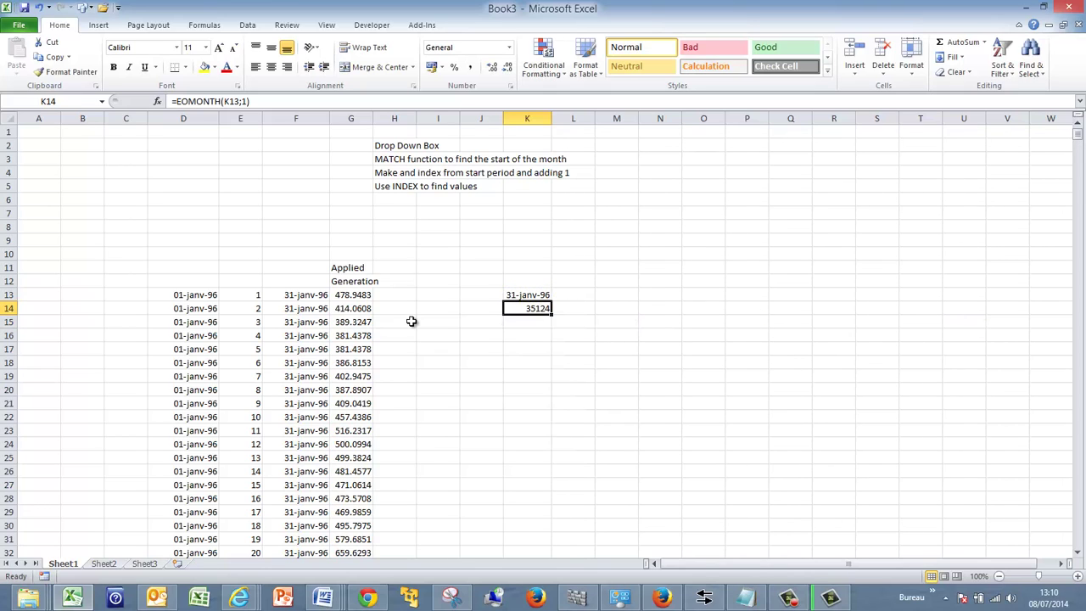
{"action": "key", "text": "ctrl+shift+3"}
Step: Fill the EOMONTH formula from K14 down to K232 and widen column K to fit the dates
{"action": "key", "text": "shift+Down"}
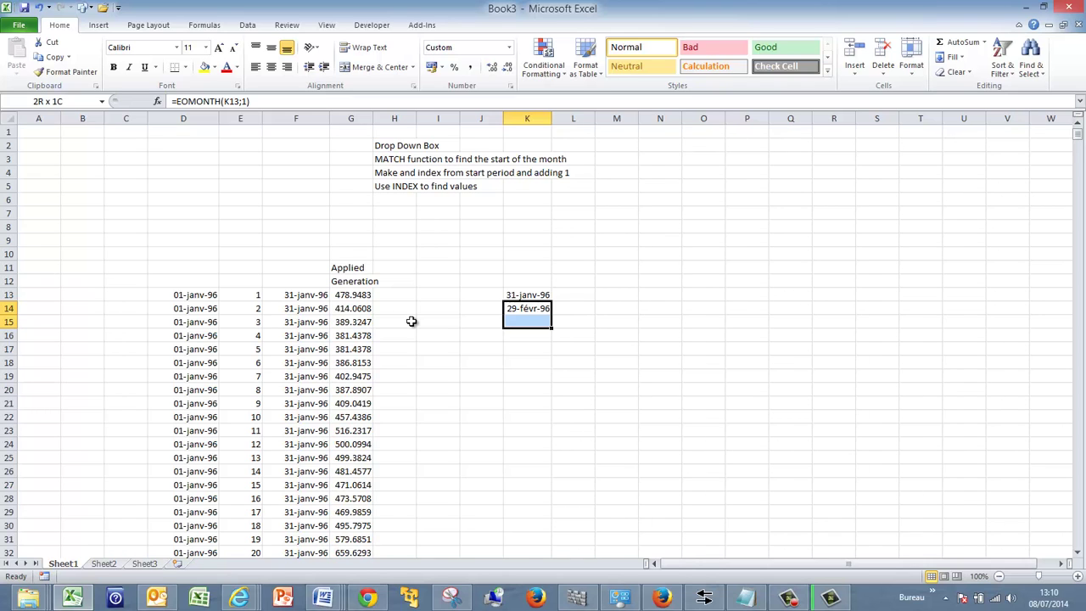
{"action": "key", "text": "shift+Page_Down"}
{"action": "key", "text": "shift+Page_Down"}
{"action": "key", "text": "shift+Page_Down"}
{"action": "key", "text": "shift+Page_Down"}
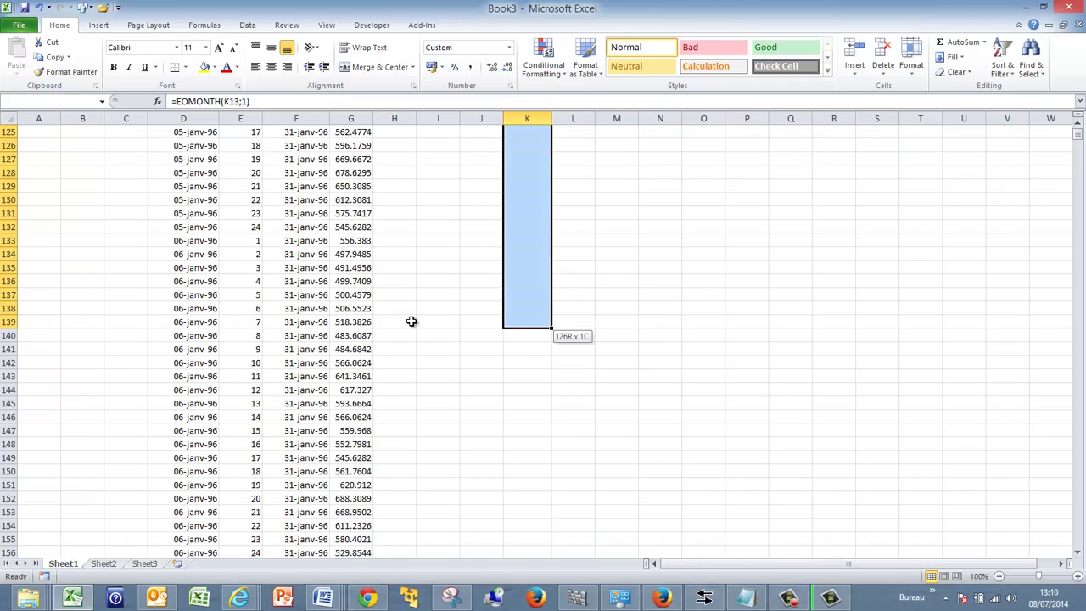
{"action": "key", "text": "shift+Page_Down"}
{"action": "key", "text": "shift+Page_Down"}
{"action": "key", "text": "shift+Page_Down"}
{"action": "key", "text": "ctrl+d"}
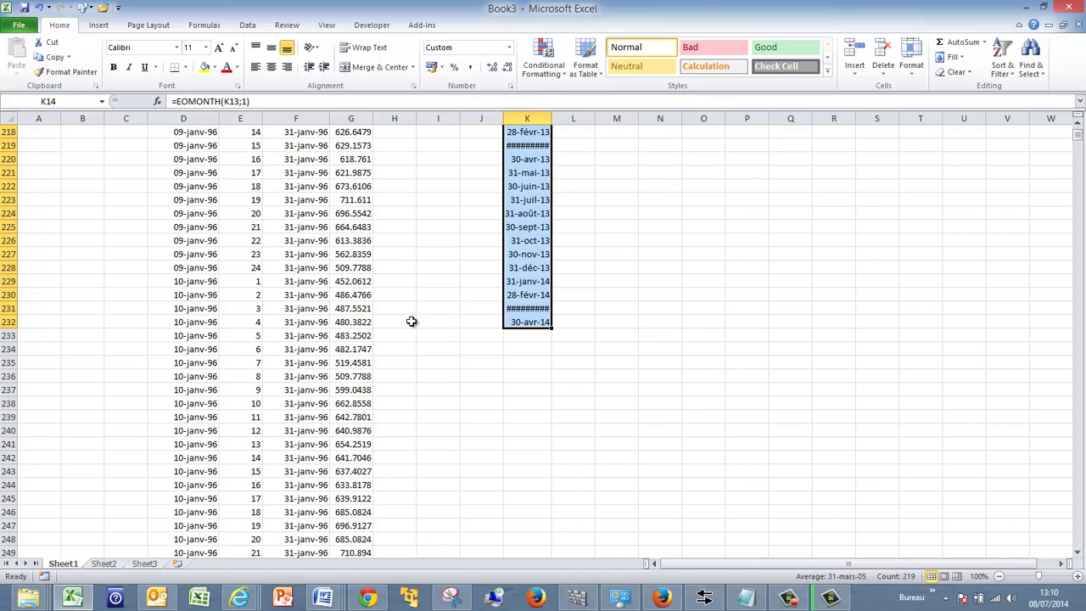
{"action": "key", "text": "Up"}
{"action": "key", "text": "Down"}
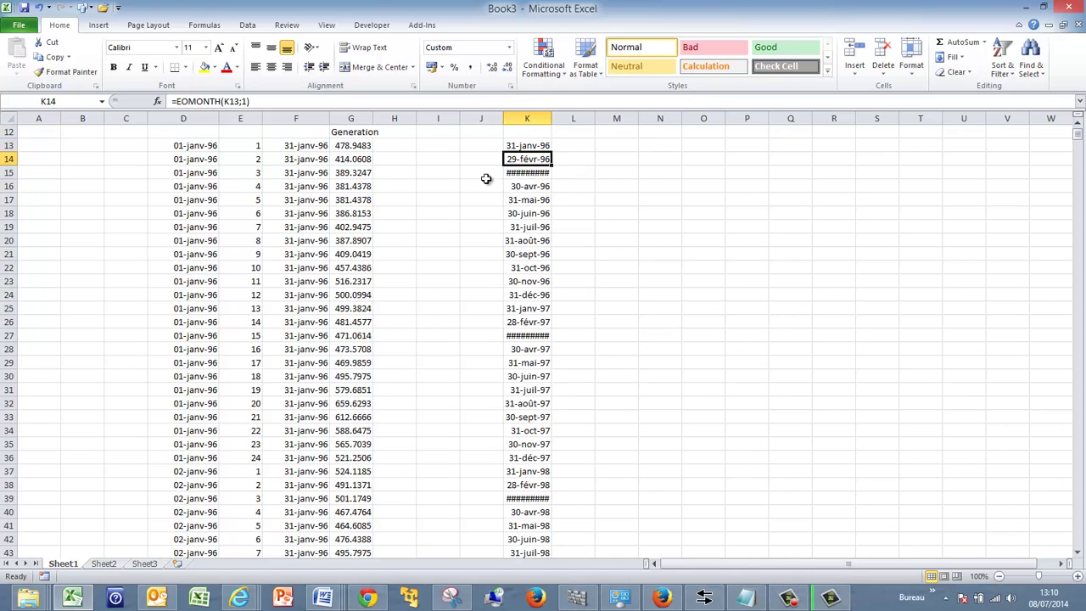
{"action": "left_click_drag", "start_coordinate": [552, 118], "coordinate": [563, 116]}
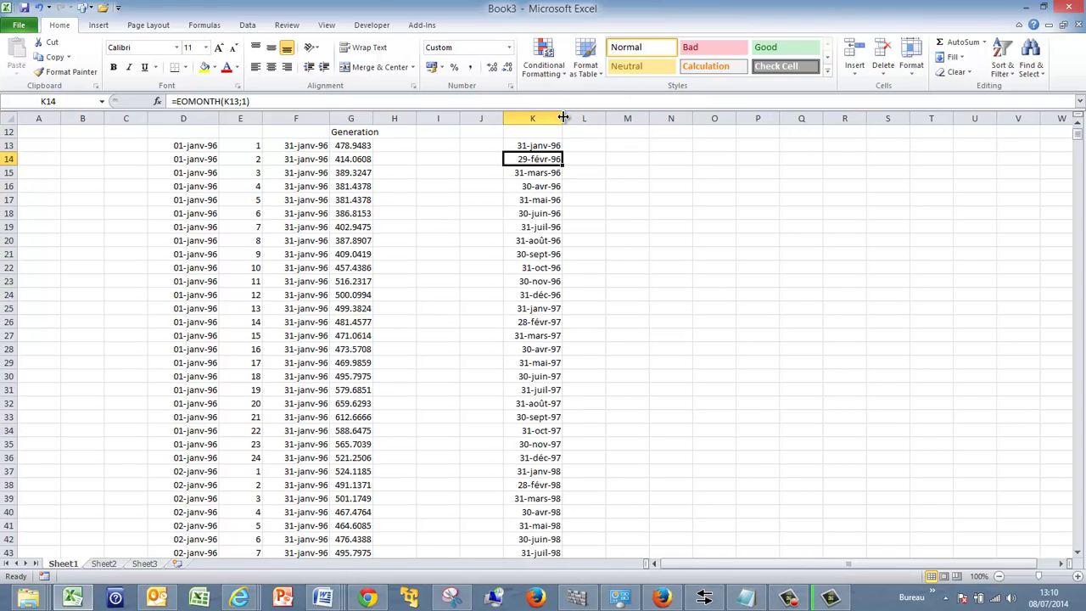
Step: Clear the month-end dates after January 2014 in cells K230 to K232
{"action": "key", "text": "ctrl+Down"}
{"action": "key", "text": "Up"}
{"action": "key", "text": "Up"}
{"action": "key", "text": "Up"}
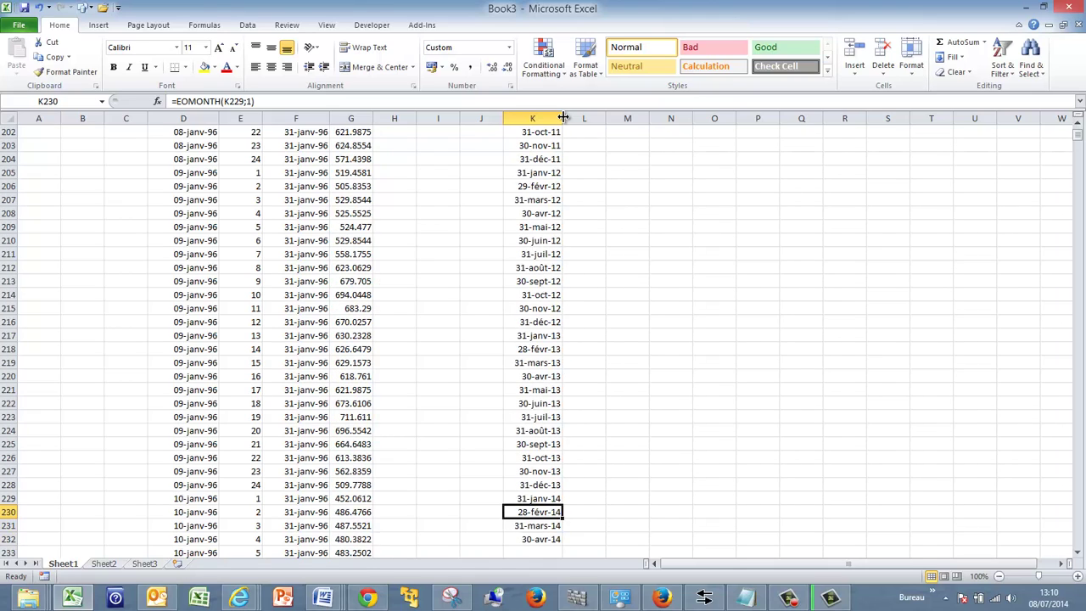
{"action": "key", "text": "Down"}
{"action": "key", "text": "Down"}
{"action": "key", "text": "Up"}
{"action": "key", "text": "ctrl+shift+Down"}
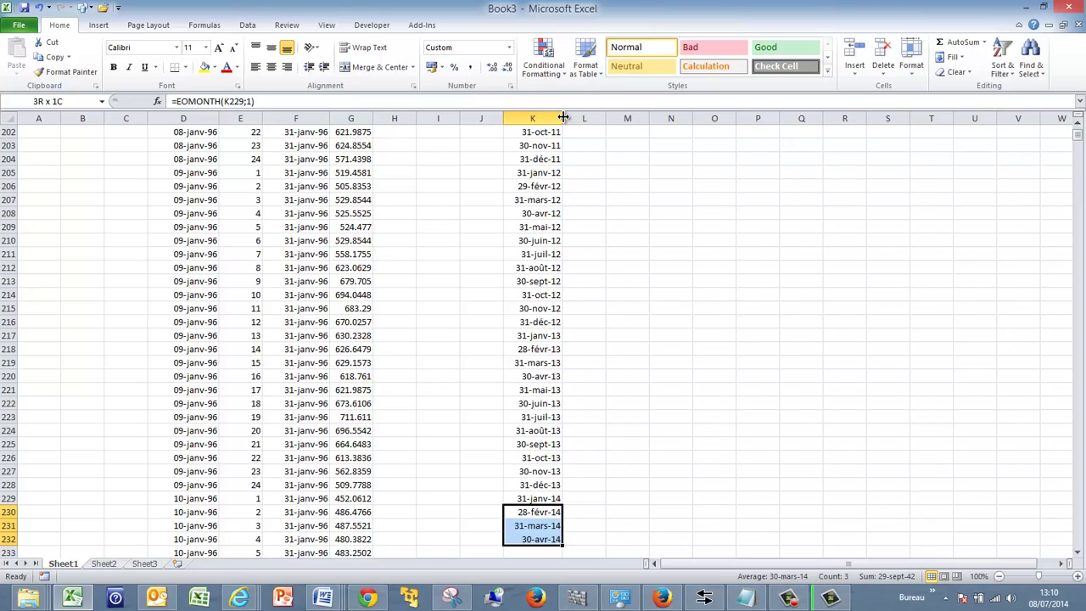
{"action": "key", "text": "Delete"}
{"action": "key", "text": "Up"}
{"action": "key", "text": "Up"}
{"action": "key", "text": "Up"}
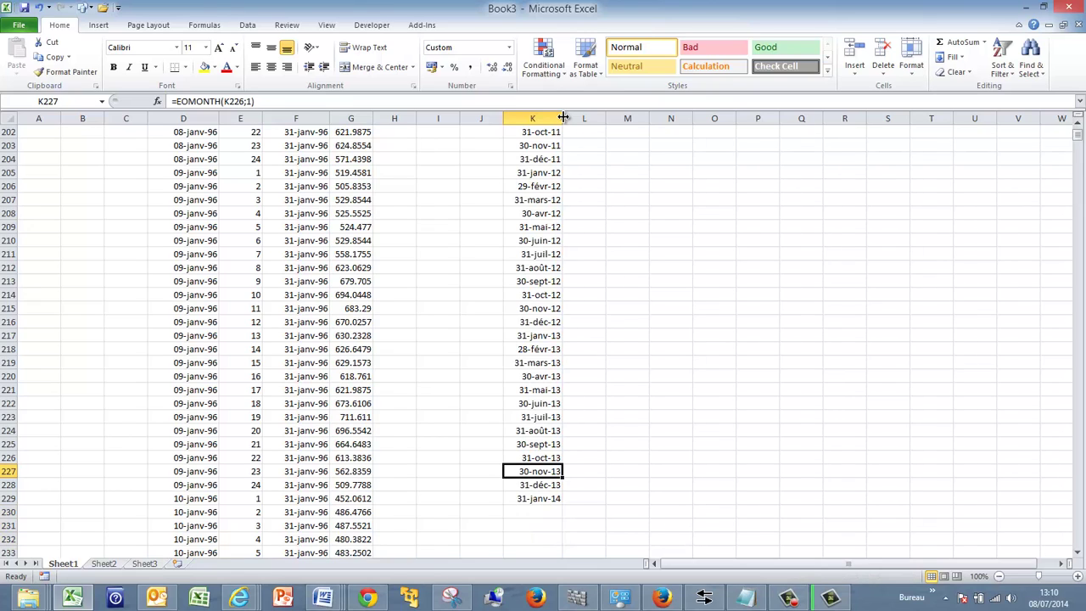
Step: Insert a combo box form control above the month-end list, spanning columns K to M around rows 6 and 7
{"action": "key", "text": "ctrl+Up"}
{"action": "key", "text": "ctrl+Up"}
{"action": "key", "text": "Down"}
{"action": "key", "text": "Down"}
{"action": "key", "text": "Down"}
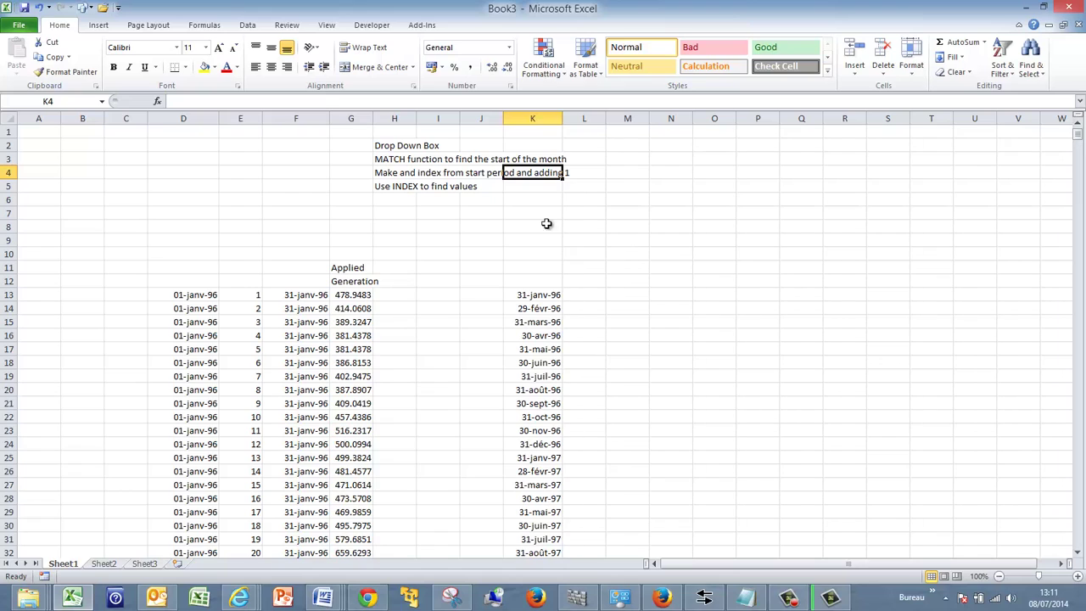
{"action": "left_click", "coordinate": [371, 26]}
{"action": "left_click", "coordinate": [249, 58]}
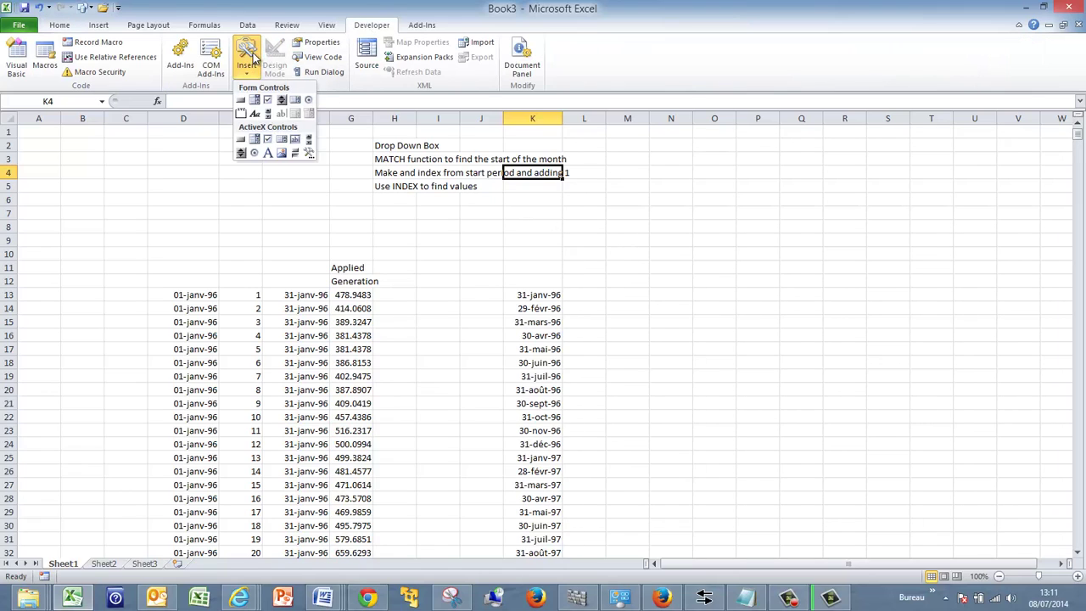
{"action": "left_click", "coordinate": [253, 99]}
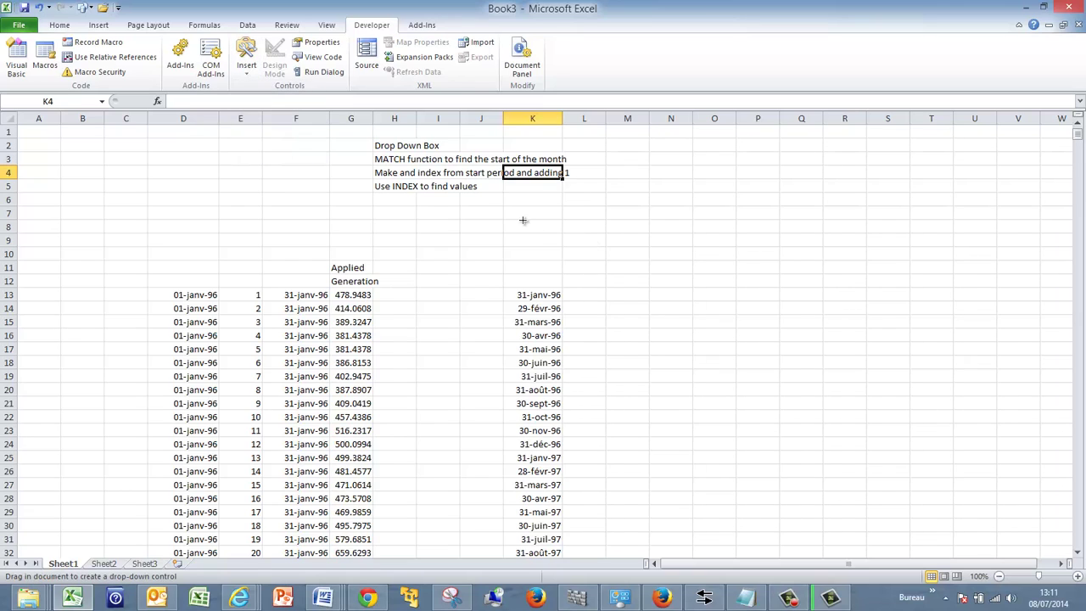
{"action": "left_click_drag", "start_coordinate": [509, 216], "coordinate": [641, 203]}
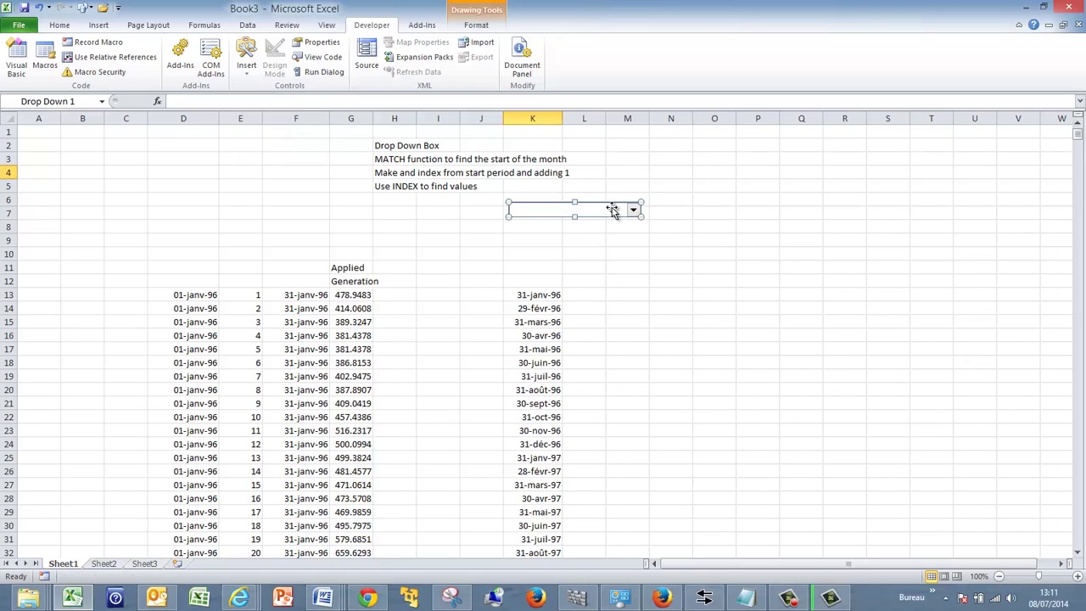
Step: Set the drop-down control's input range to Sheet1!$K$13:$K$229
{"action": "right_click", "coordinate": [593, 213]}
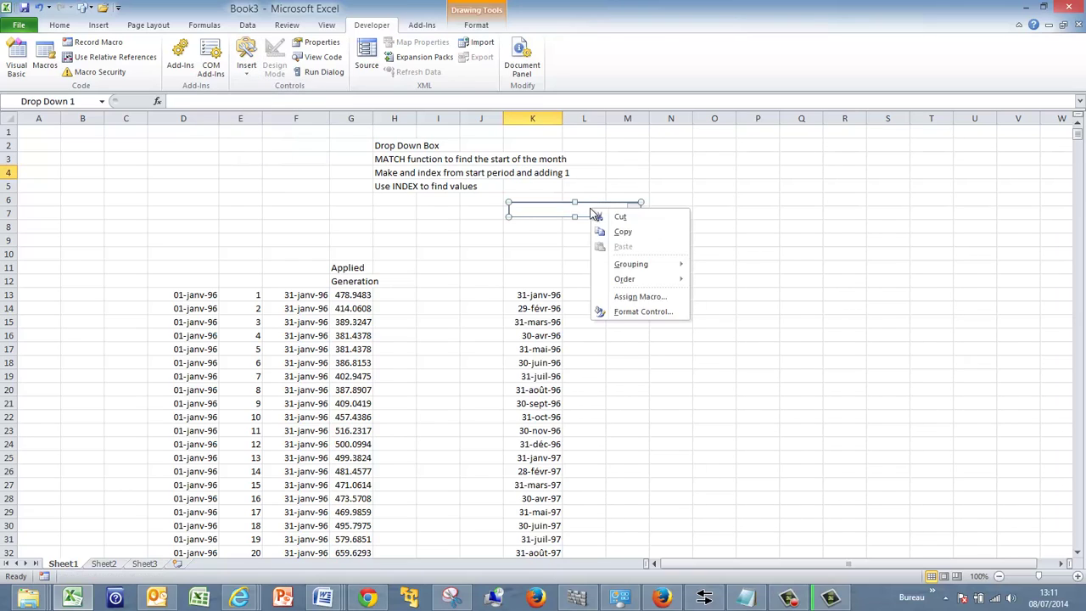
{"action": "left_click", "coordinate": [628, 312]}
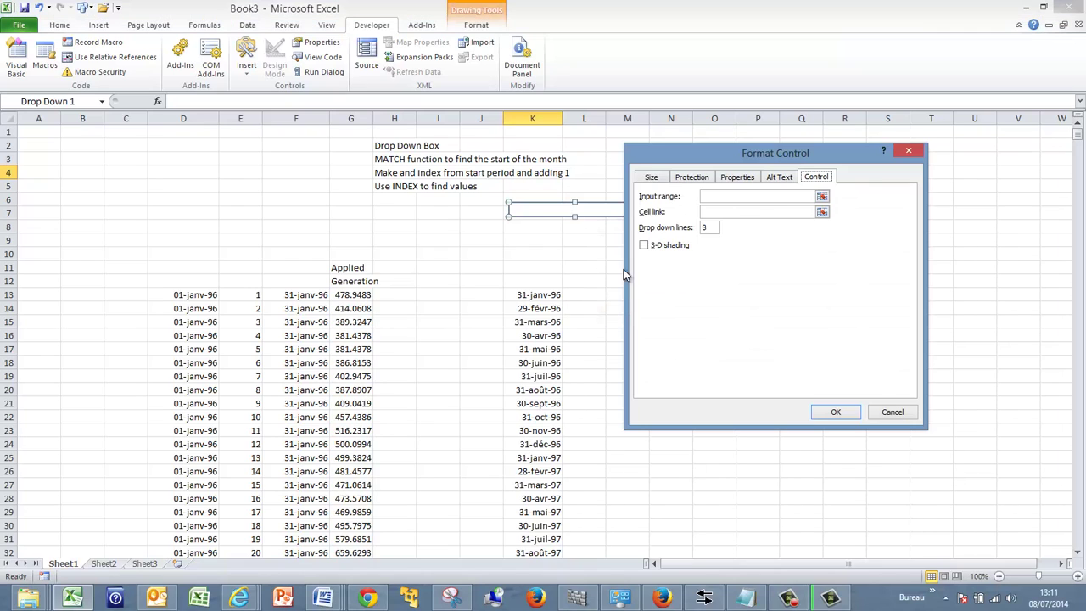
{"action": "left_click", "coordinate": [822, 196]}
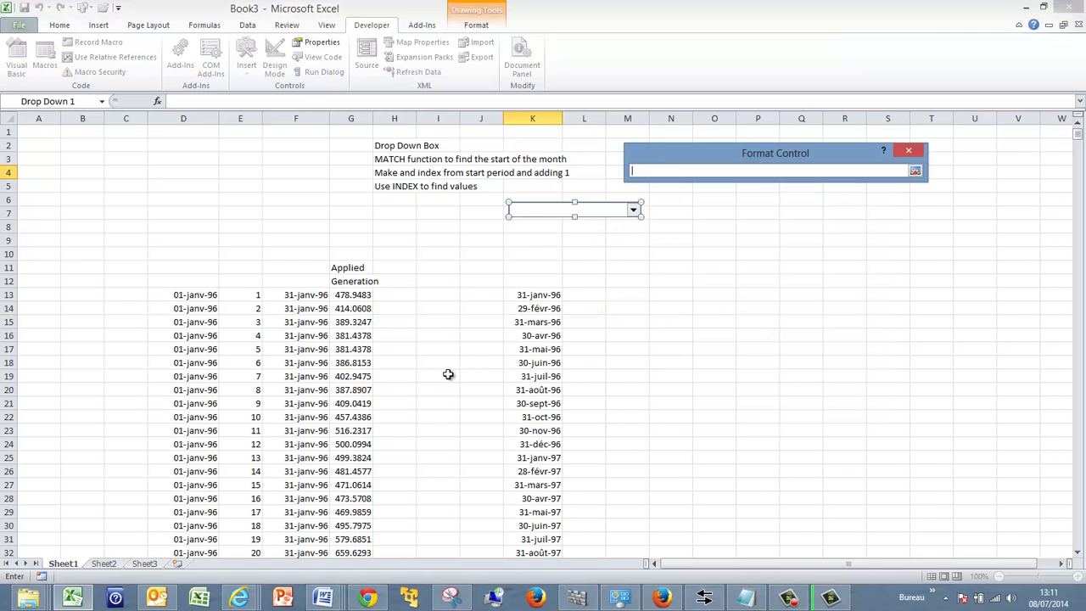
{"action": "left_click", "coordinate": [116, 568]}
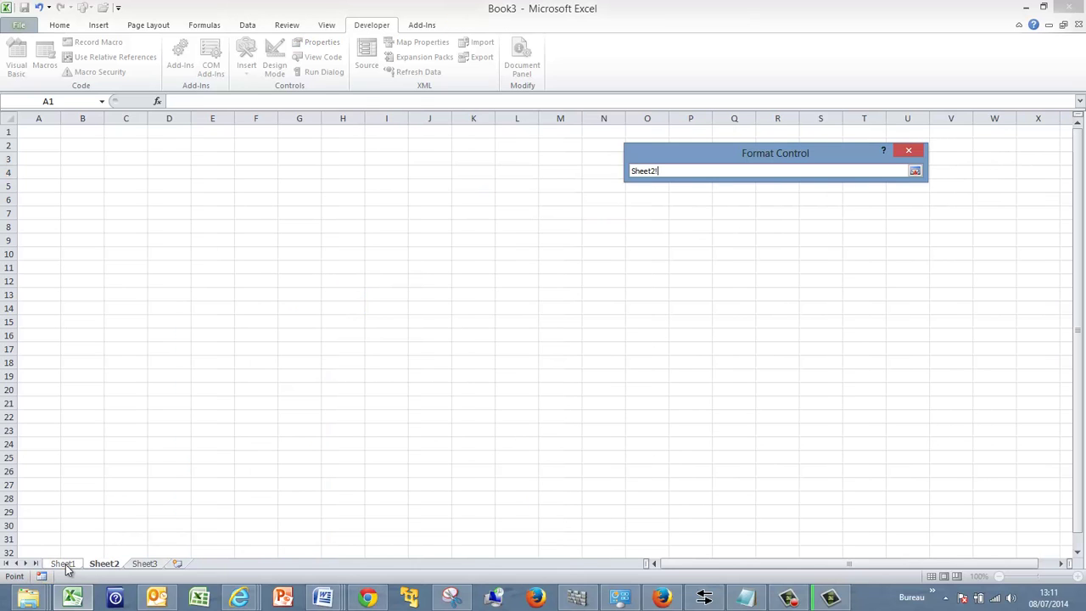
{"action": "left_click", "coordinate": [68, 568]}
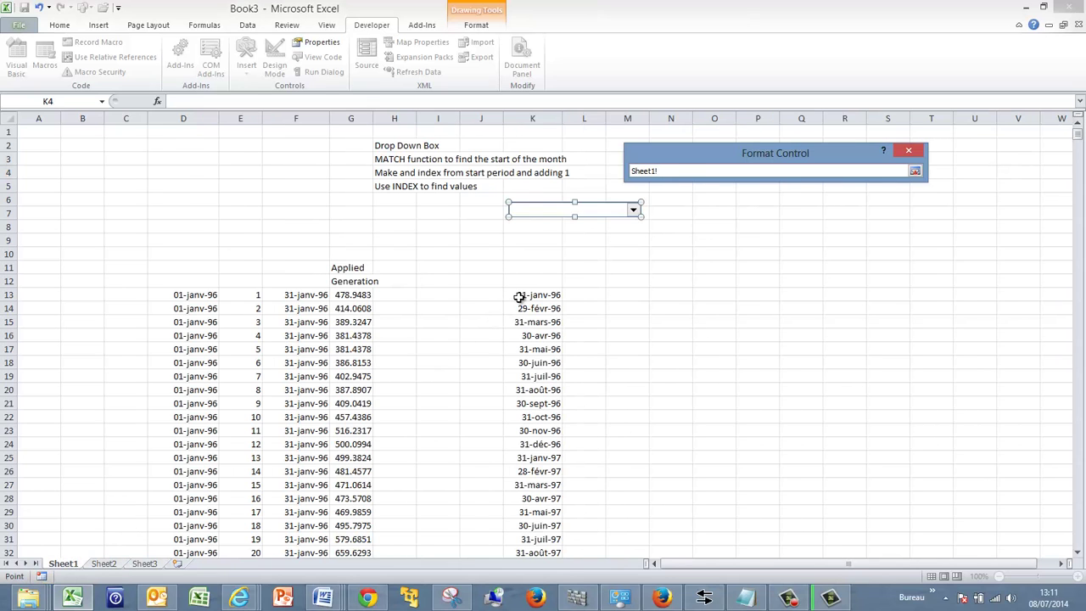
{"action": "left_click_drag", "start_coordinate": [516, 296], "coordinate": [526, 527]}
{"action": "key", "text": "Return"}
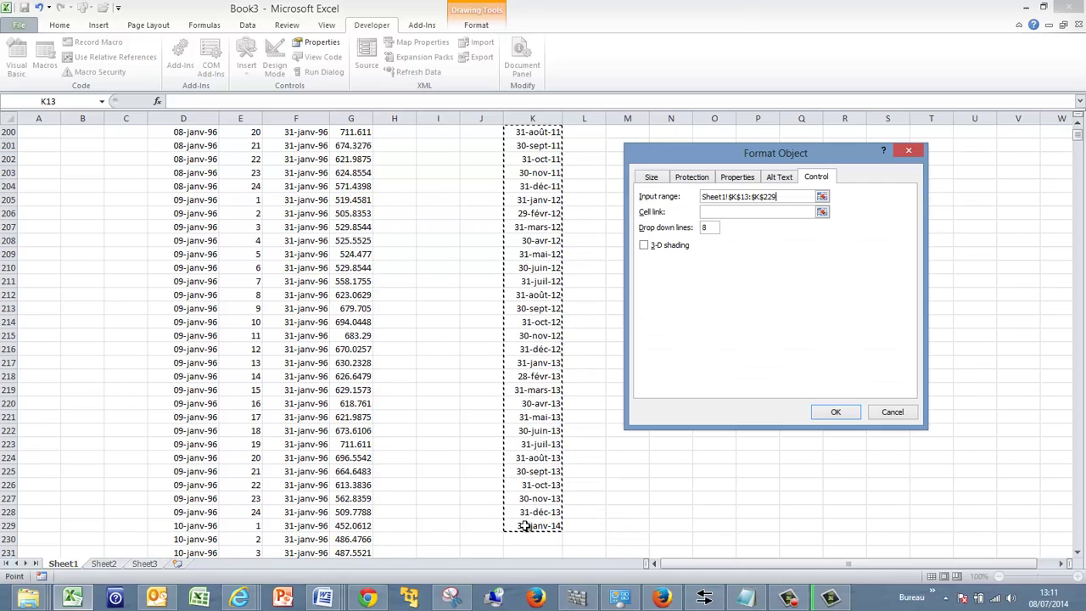
Step: Set the drop-down control's cell link to Sheet1!$N$7 and apply the control settings
{"action": "left_click", "coordinate": [821, 212]}
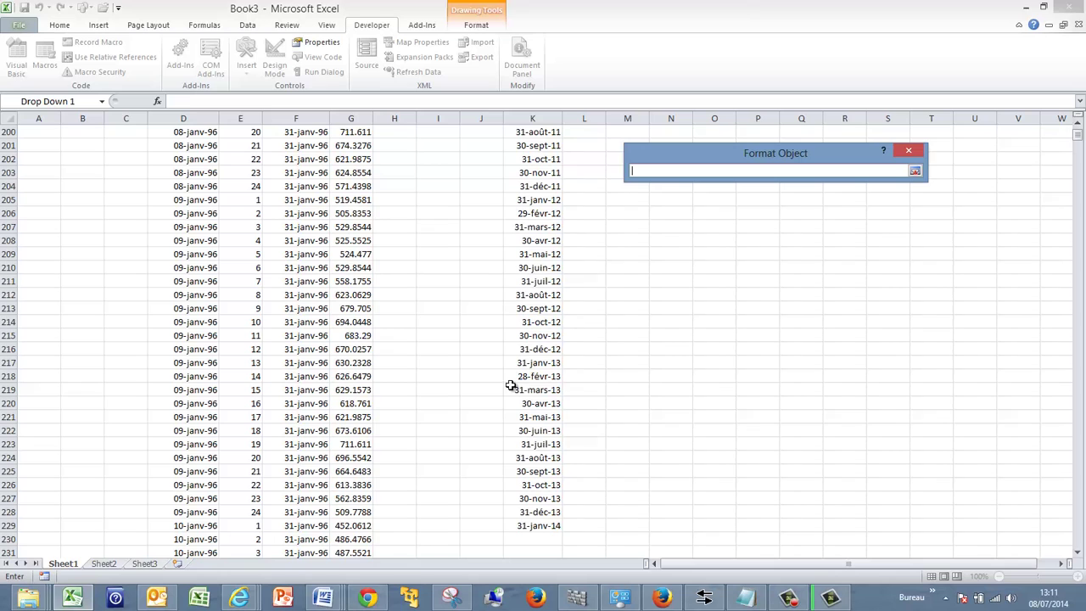
{"action": "left_click", "coordinate": [105, 564]}
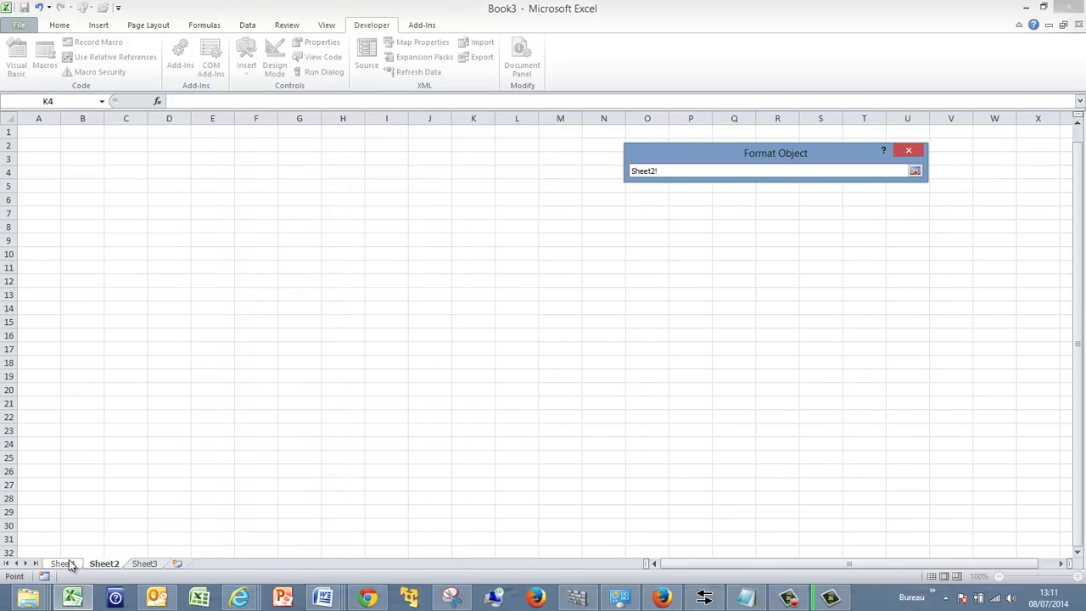
{"action": "left_click", "coordinate": [66, 564]}
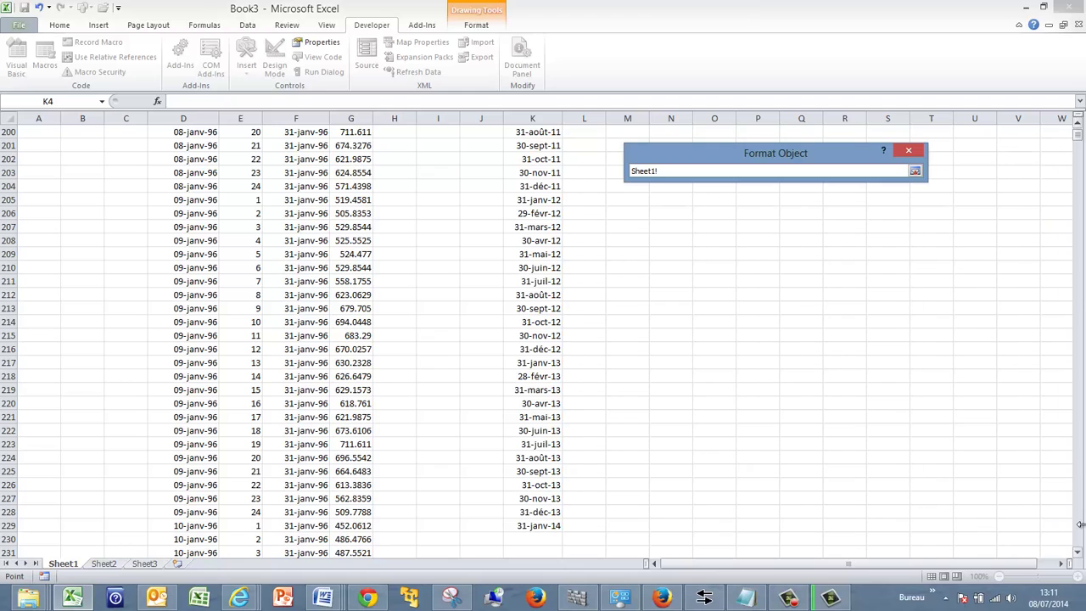
{"action": "left_click", "coordinate": [1078, 124]}
{"action": "left_click_drag", "start_coordinate": [1078, 129], "coordinate": [1078, 119]}
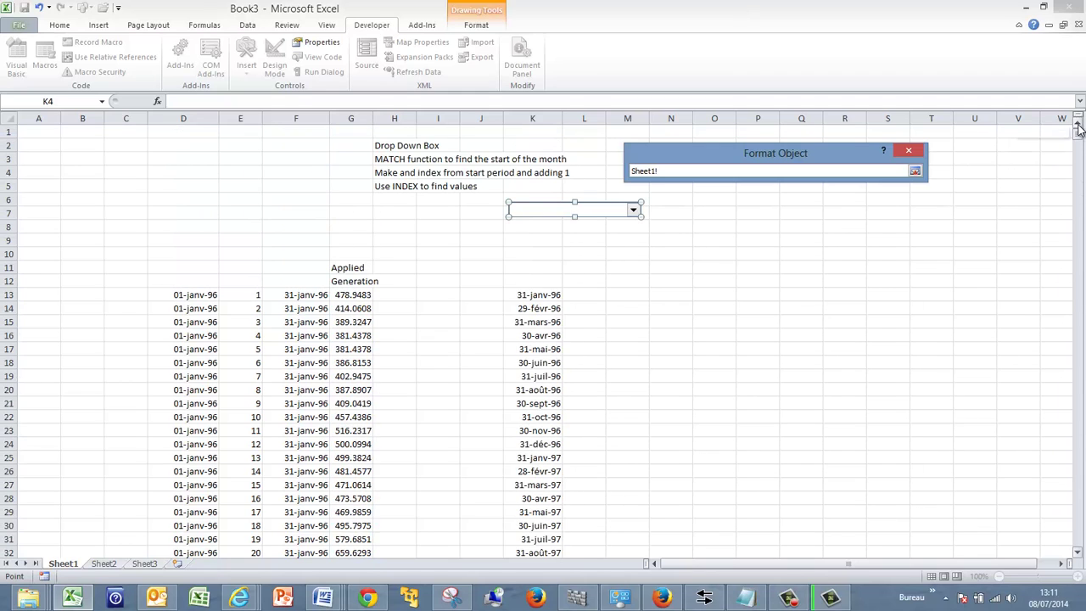
{"action": "left_click", "coordinate": [679, 211]}
{"action": "key", "text": "Return"}
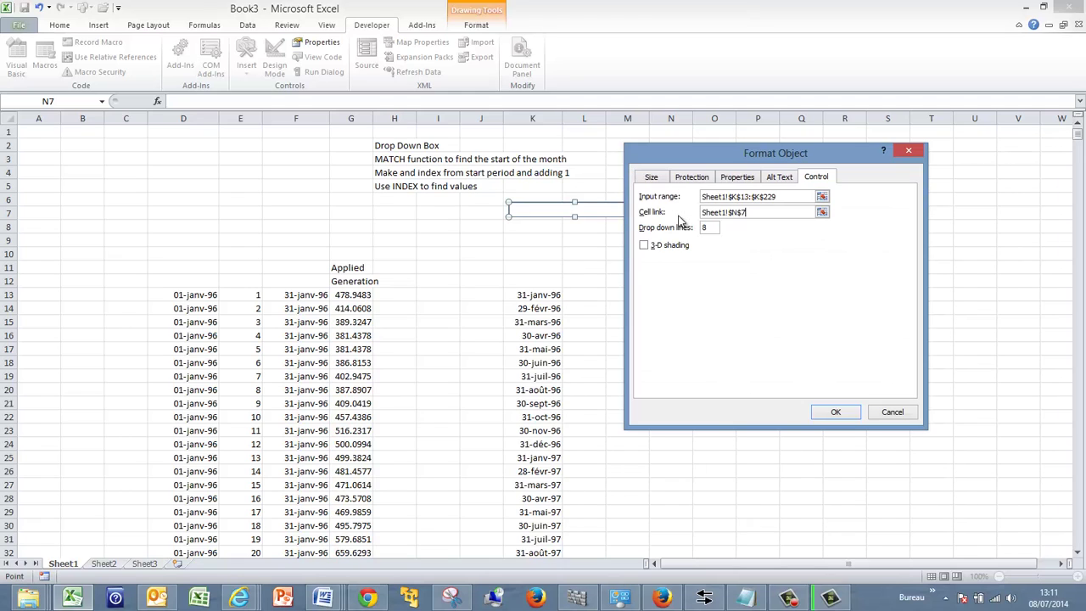
{"action": "left_click", "coordinate": [834, 413]}
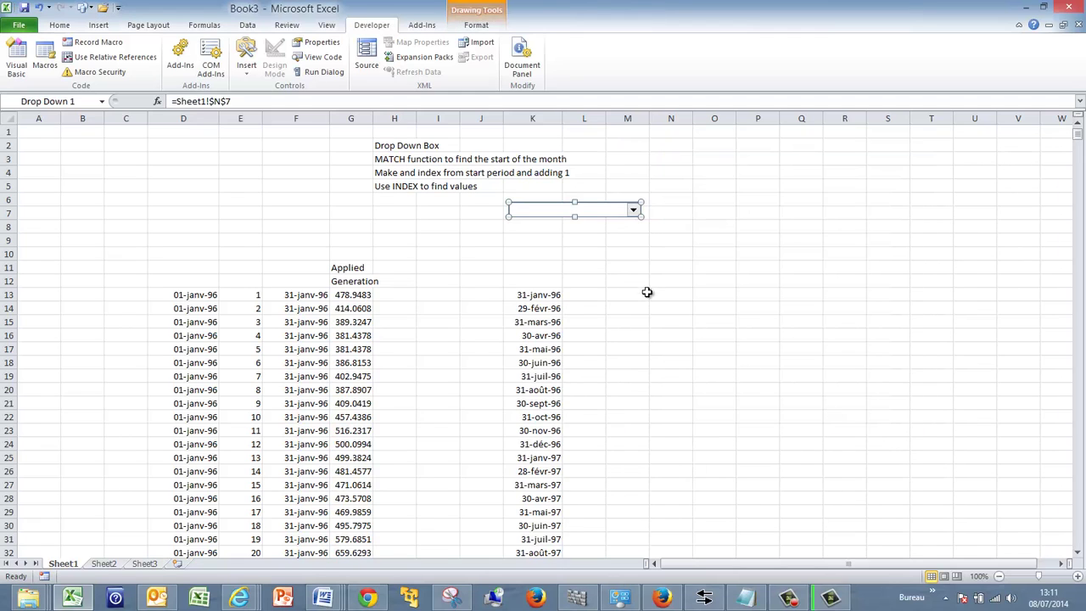
Step: Test the drop-down box by choosing 31-mars-96 from its list
{"action": "left_click", "coordinate": [644, 282]}
{"action": "left_click", "coordinate": [633, 210]}
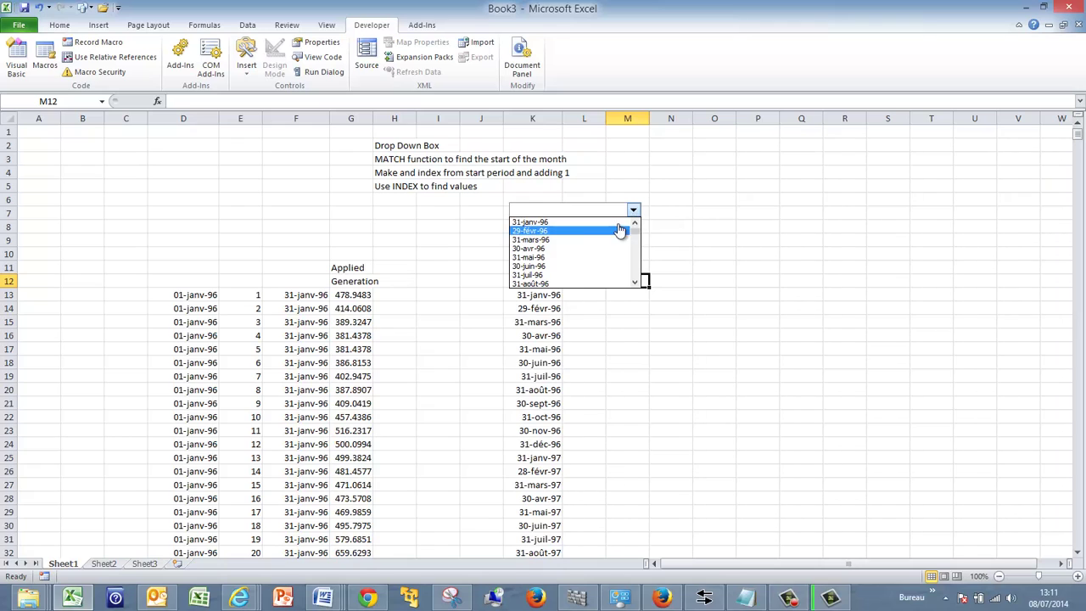
{"action": "left_click", "coordinate": [547, 240]}
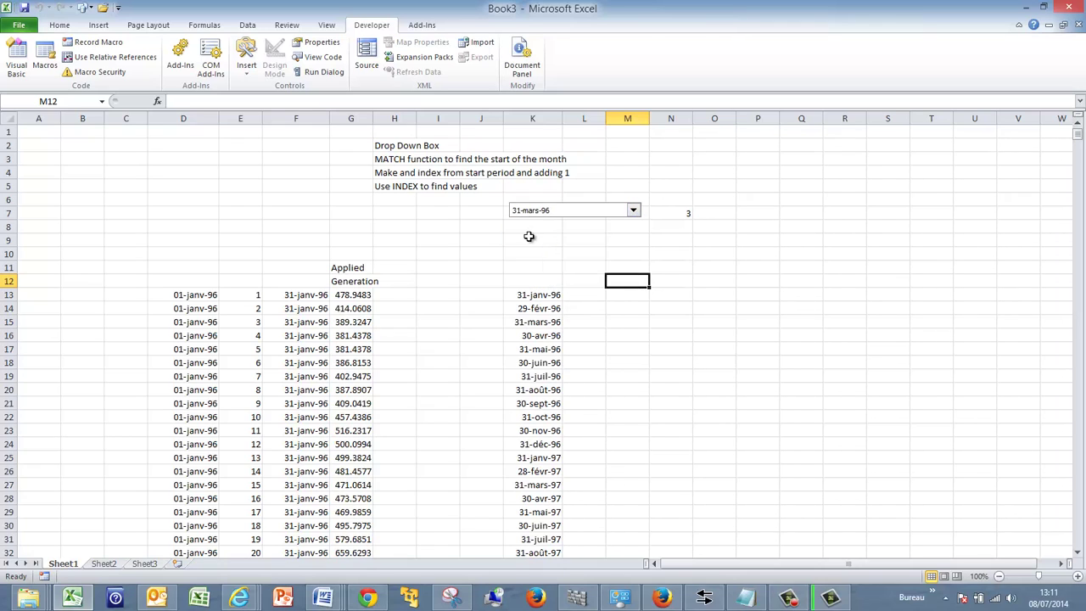
Step: Label cell K9 below the drop-down box as "Month"
{"action": "left_click", "coordinate": [530, 238]}
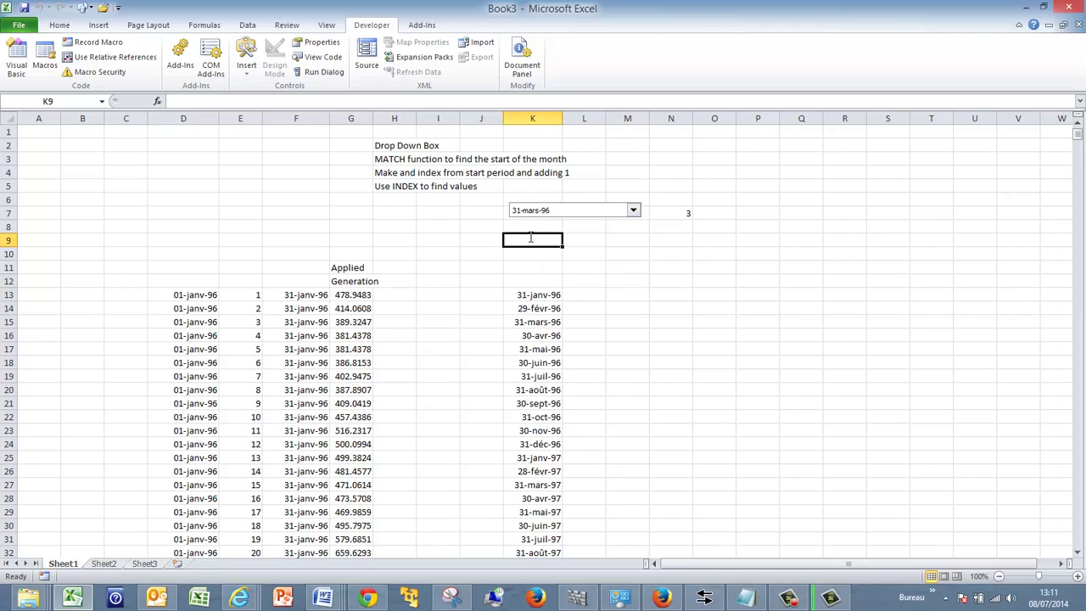
{"action": "type", "text": "Month"}
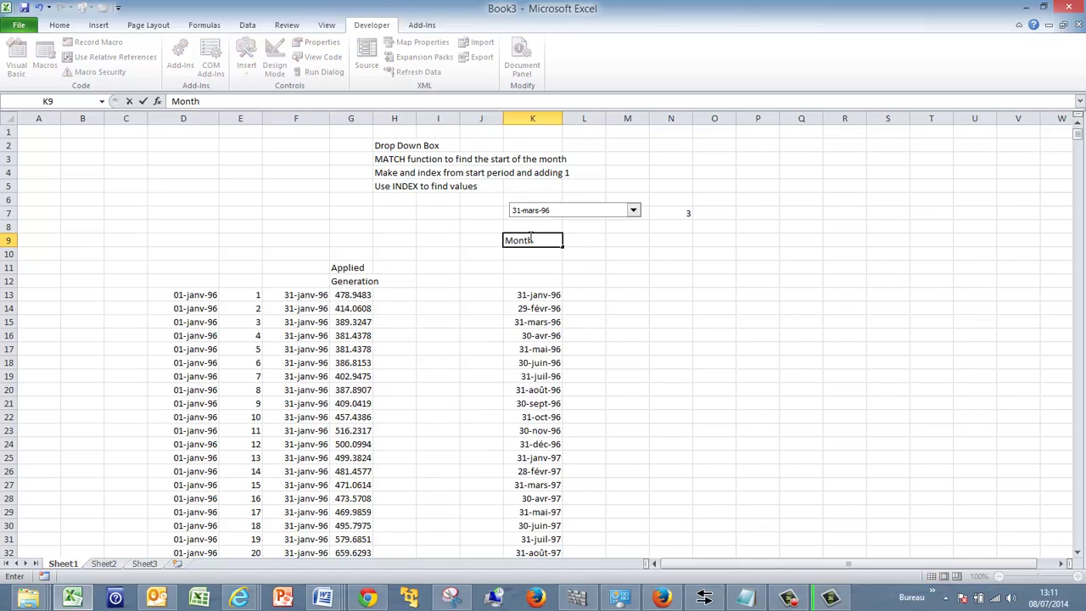
{"action": "type", "text": " to Grap"}
{"action": "key", "text": "BackSpace"}
{"action": "key", "text": "BackSpace"}
{"action": "key", "text": "BackSpace"}
{"action": "key", "text": "Tab"}
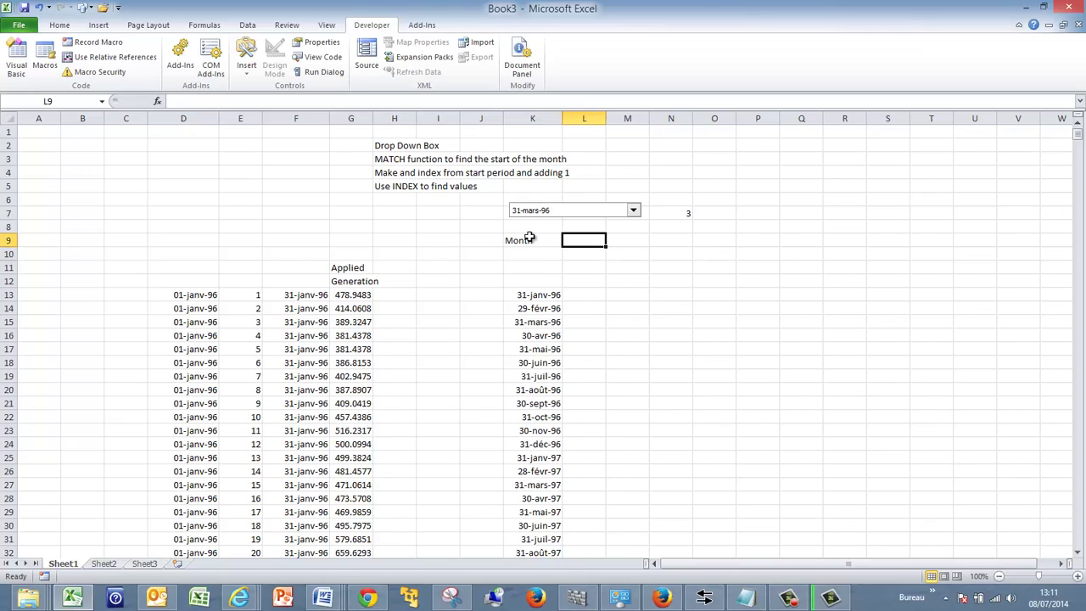
Step: Look up the chosen month-end in cell L9 with =INDEX(K13:K229;N7) and format the cell as a date
{"action": "type", "text": "="}
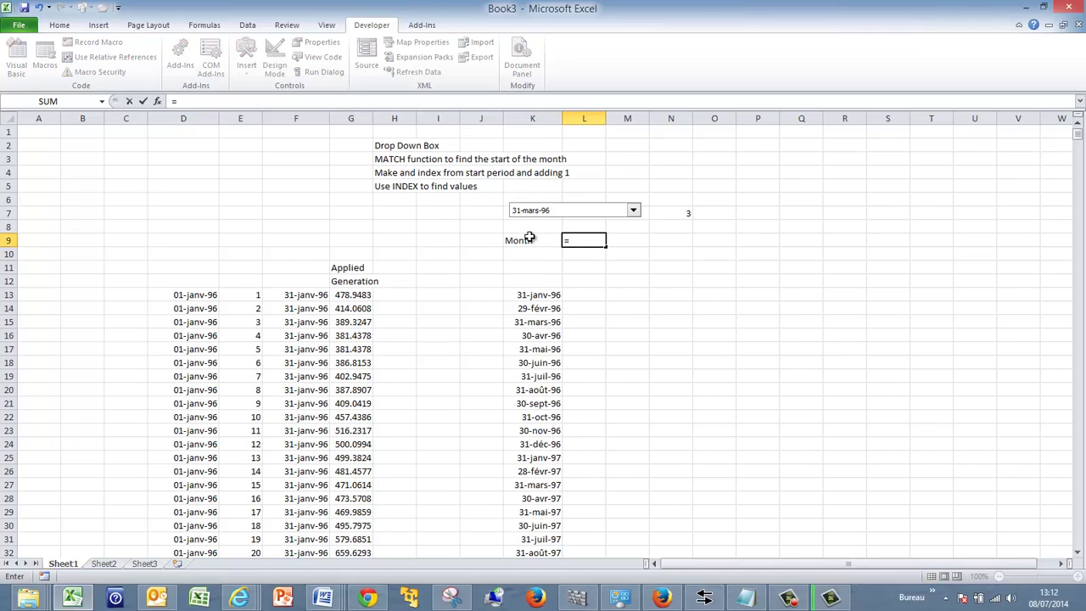
{"action": "type", "text": "i"}
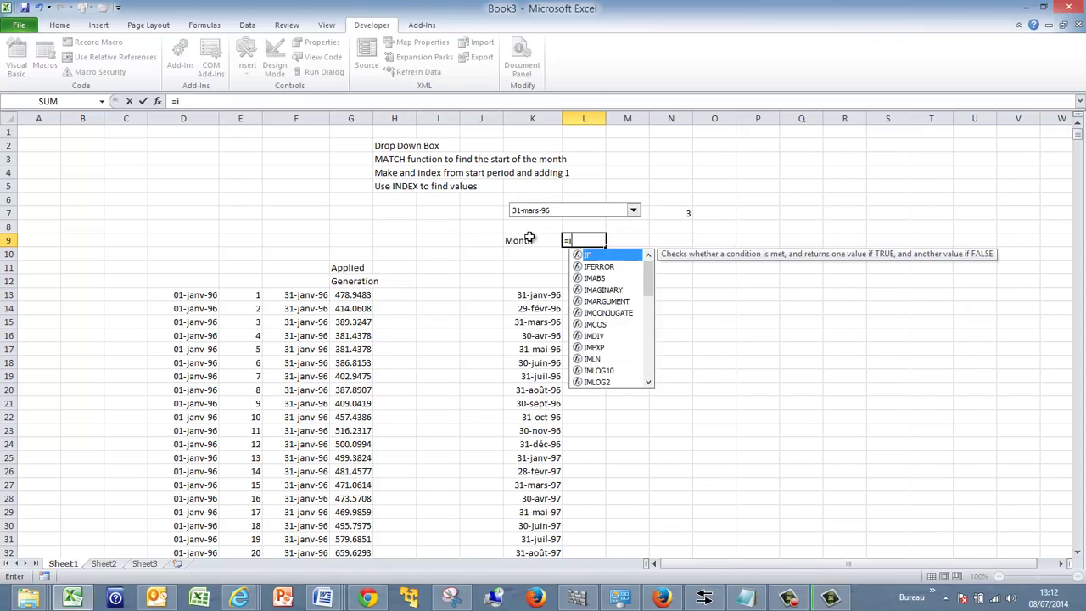
{"action": "type", "text": "ndex("}
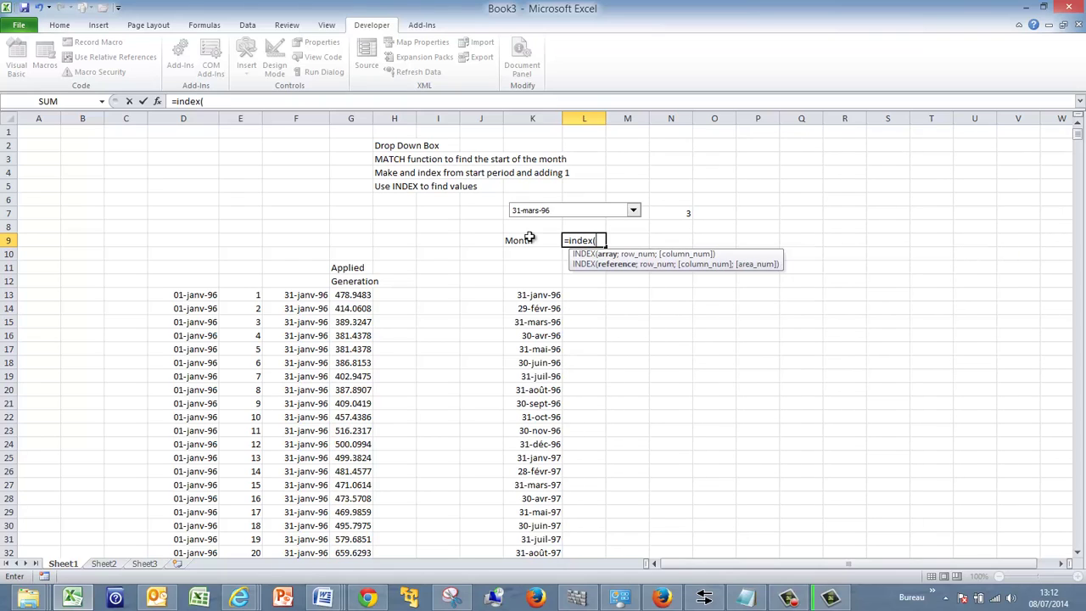
{"action": "key", "text": "Down"}
{"action": "key", "text": "Down"}
{"action": "key", "text": "Down"}
{"action": "key", "text": "Down"}
{"action": "key", "text": "Left"}
{"action": "key", "text": "ctrl+shift+Down"}
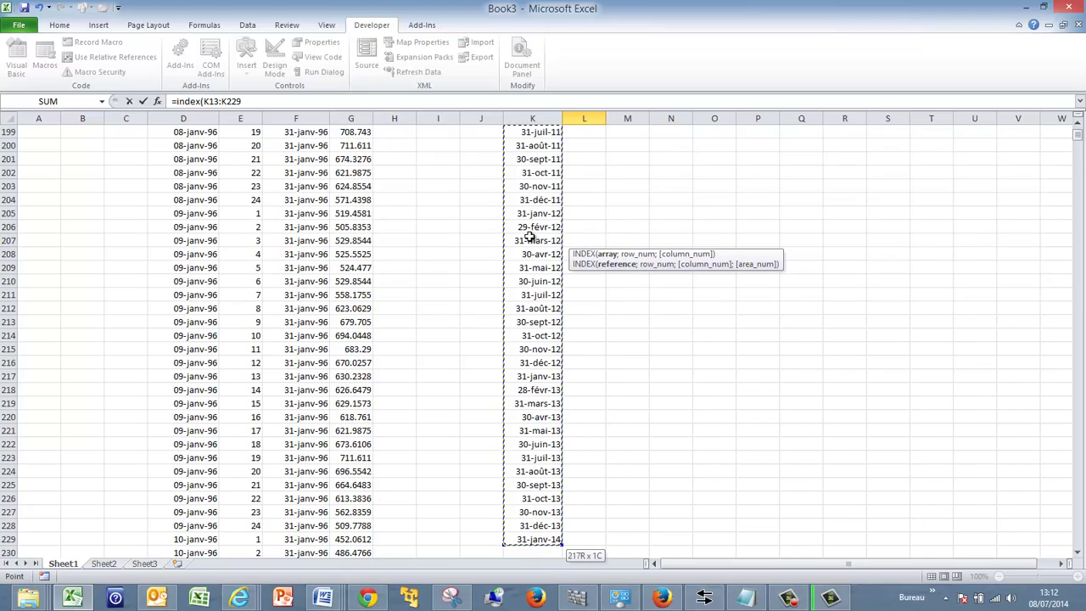
{"action": "type", "text": ";"}
{"action": "key", "text": "Up"}
{"action": "key", "text": "Up"}
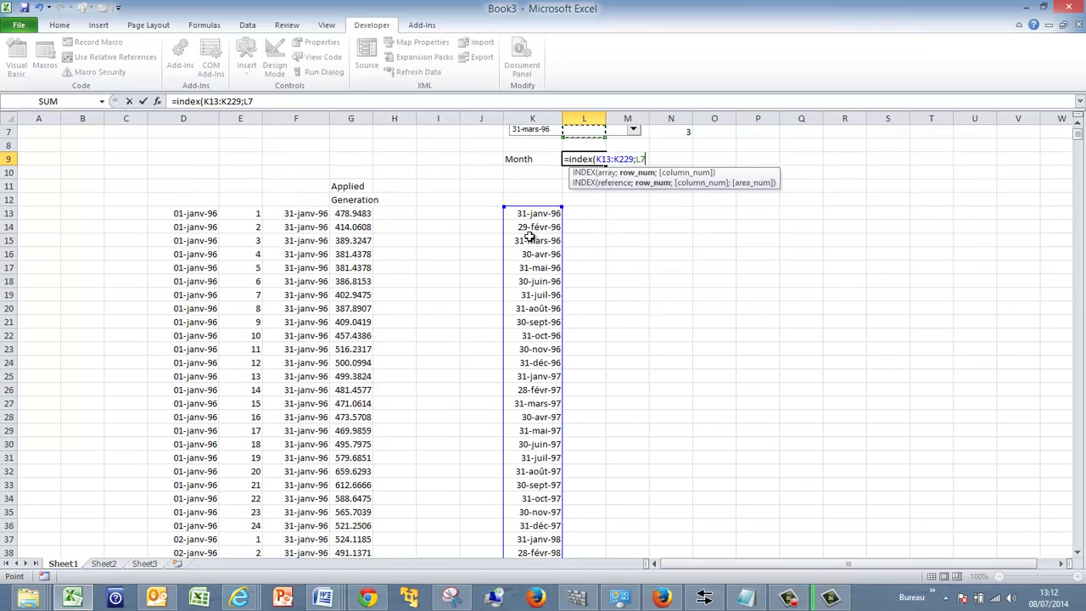
{"action": "key", "text": "Right"}
{"action": "key", "text": "Right"}
{"action": "type", "text": ")"}
{"action": "key", "text": "Return"}
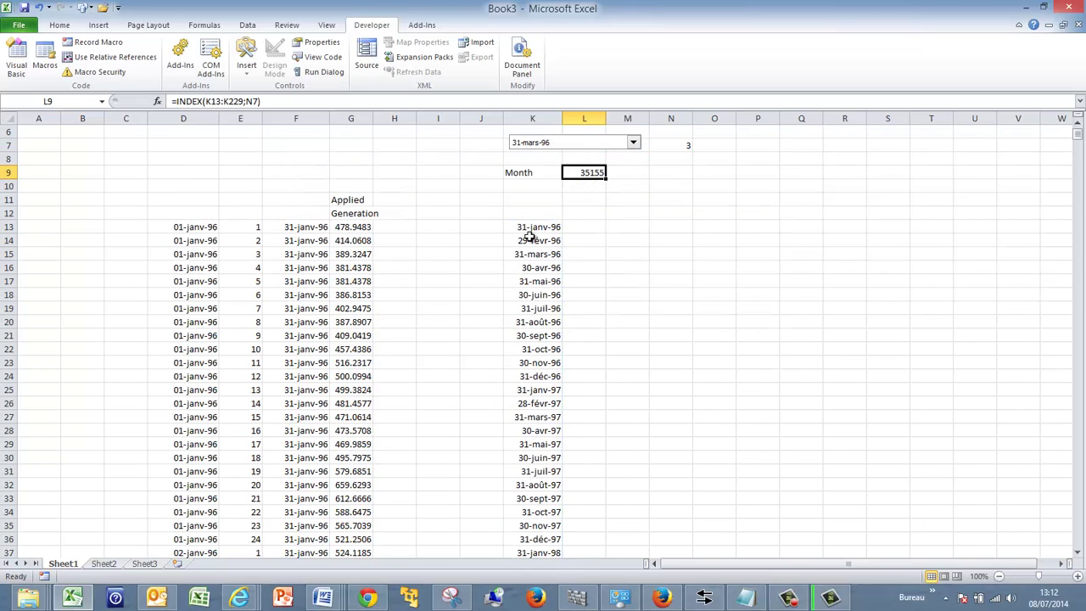
{"action": "key", "text": "ctrl+shift+3"}
Step: Enter the heading "Row Num" in cell L12, beside the month-end list
{"action": "key", "text": "Down"}
{"action": "key", "text": "Down"}
{"action": "key", "text": "Down"}
{"action": "key", "text": "Down"}
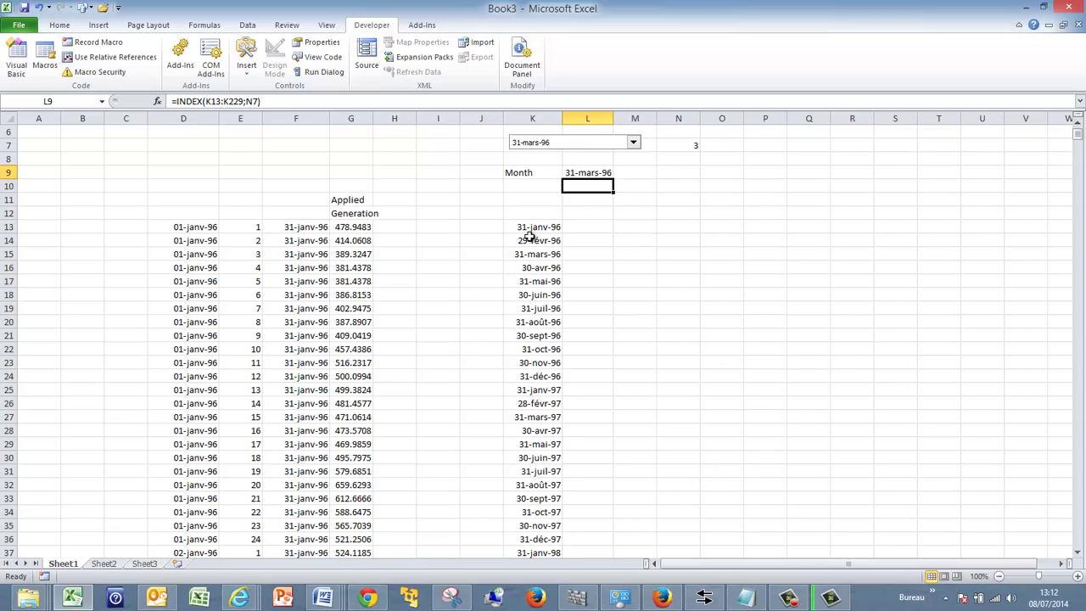
{"action": "key", "text": "Left"}
{"action": "key", "text": "Up"}
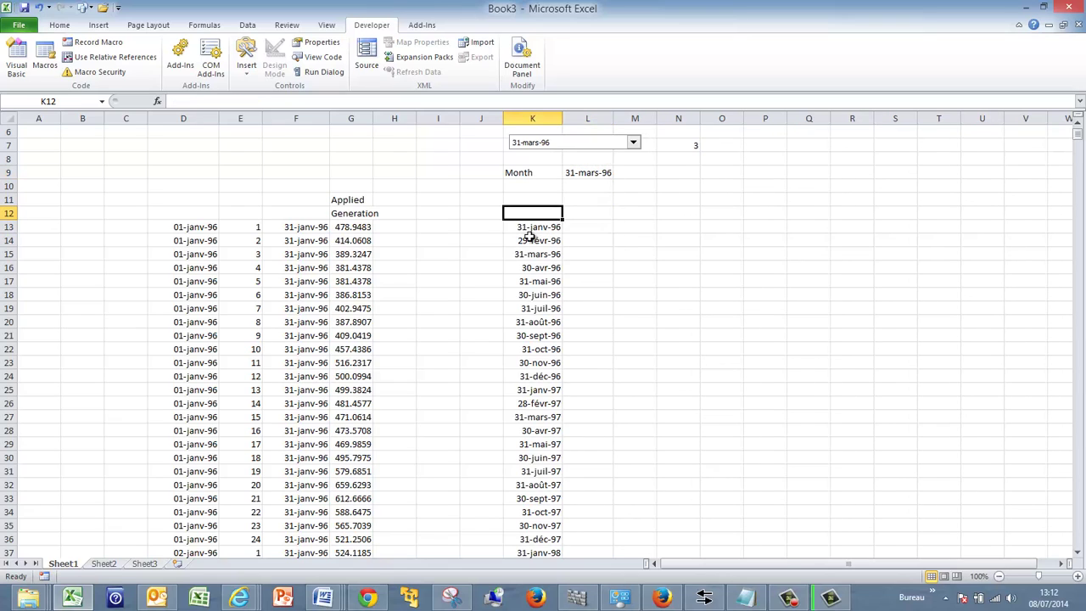
{"action": "key", "text": "Right"}
{"action": "type", "text": "Ro"}
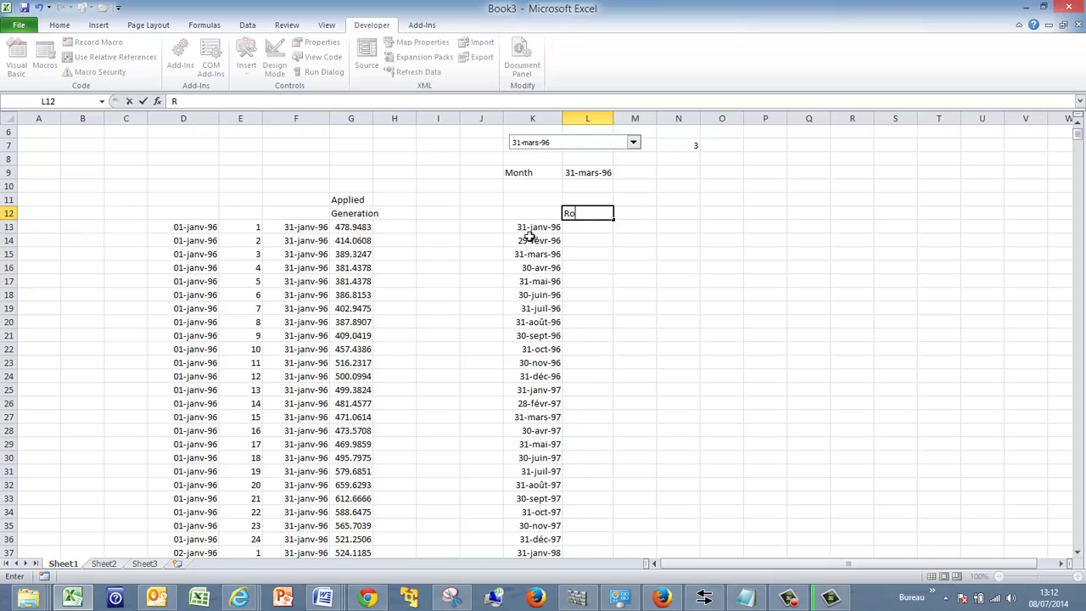
{"action": "type", "text": " N"}
{"action": "key", "text": "BackSpace"}
{"action": "key", "text": "BackSpace"}
{"action": "type", "text": "w"}
{"action": "key", "text": "Return"}
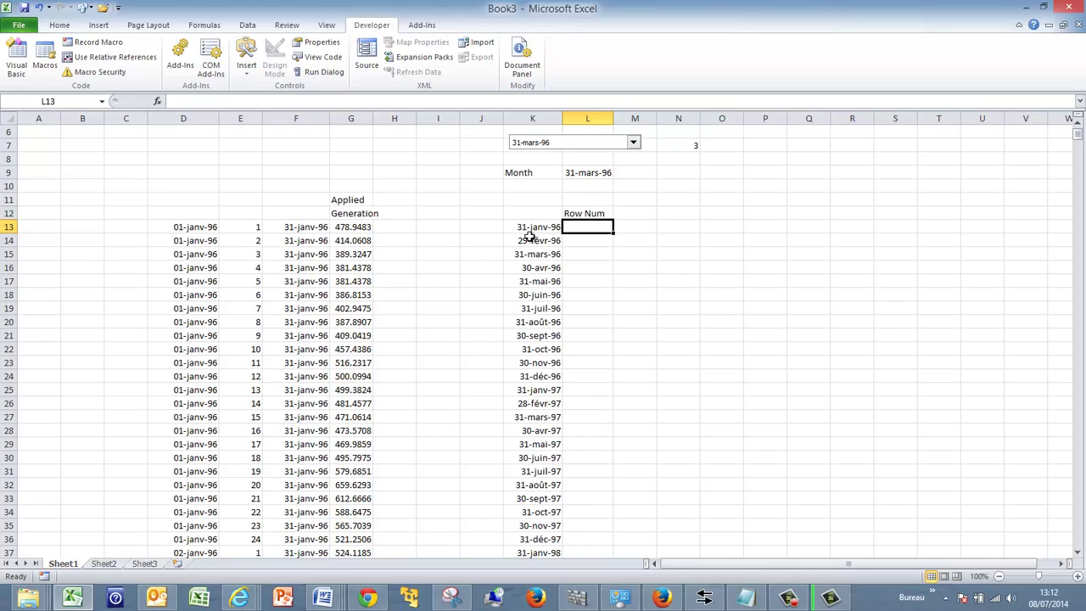
Step: Enter =MATCH(L9;F:F;0) in cell L13 to find the first row of the chosen month
{"action": "type", "text": "="}
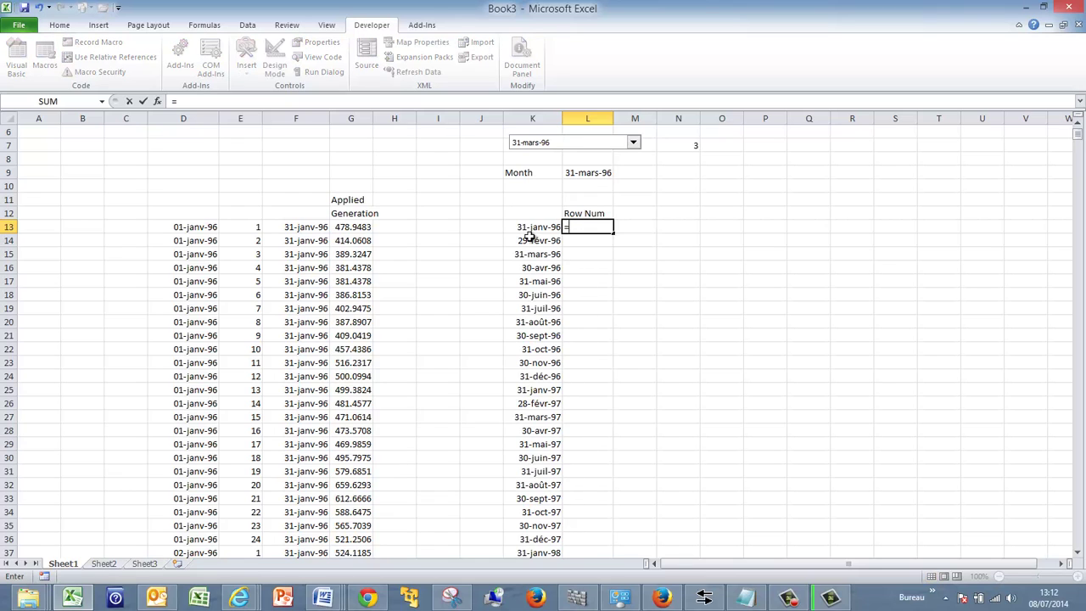
{"action": "type", "text": "matc"}
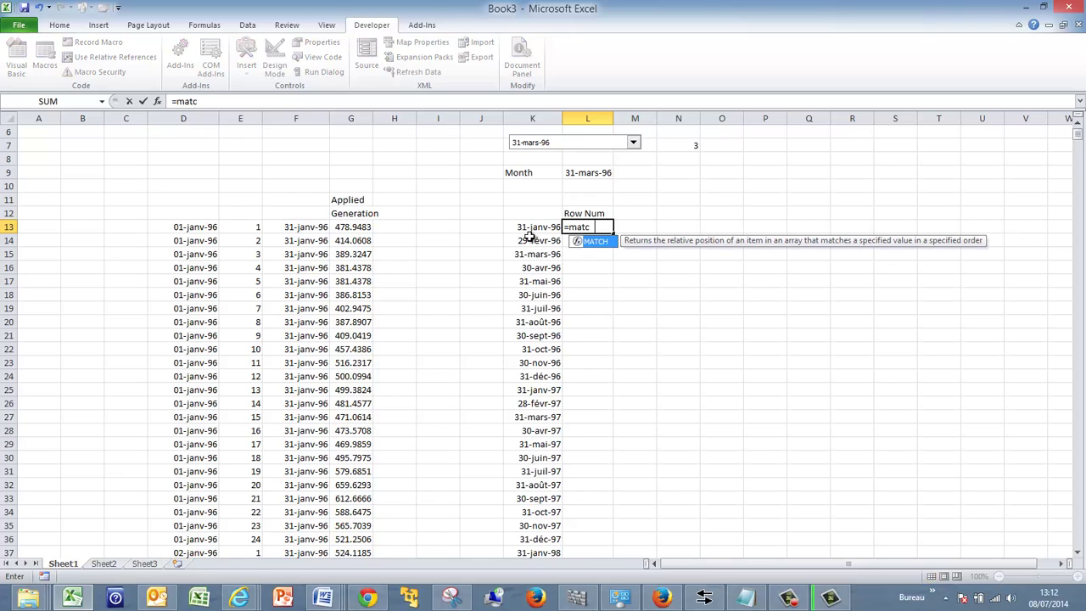
{"action": "type", "text": "h("}
{"action": "key", "text": "Up"}
{"action": "key", "text": "Up"}
{"action": "key", "text": "Up"}
{"action": "key", "text": "Up"}
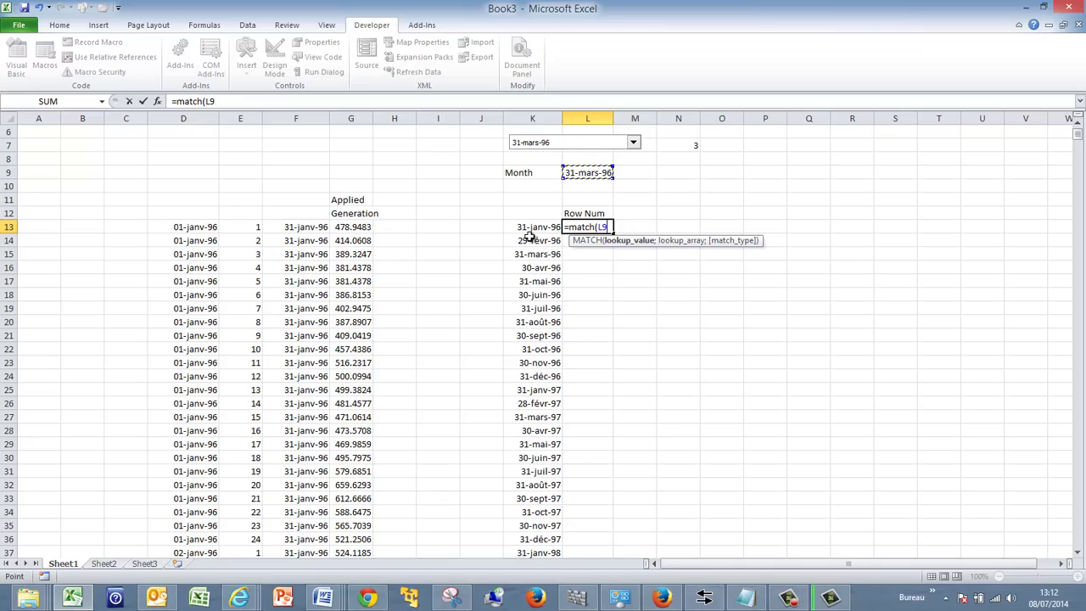
{"action": "type", "text": ";"}
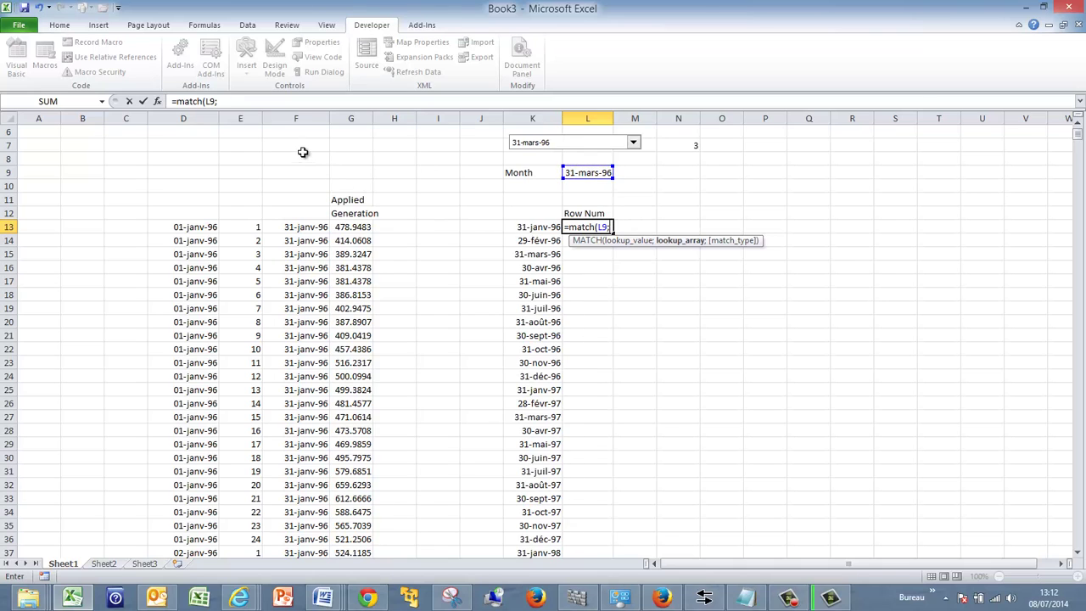
{"action": "left_click", "coordinate": [301, 113]}
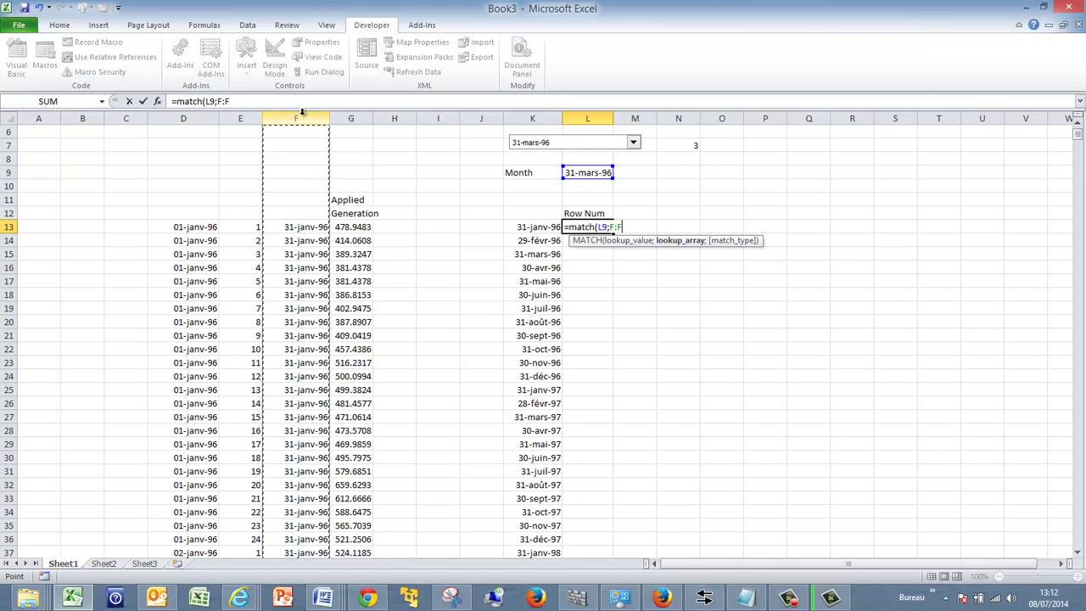
{"action": "type", "text": ";0"}
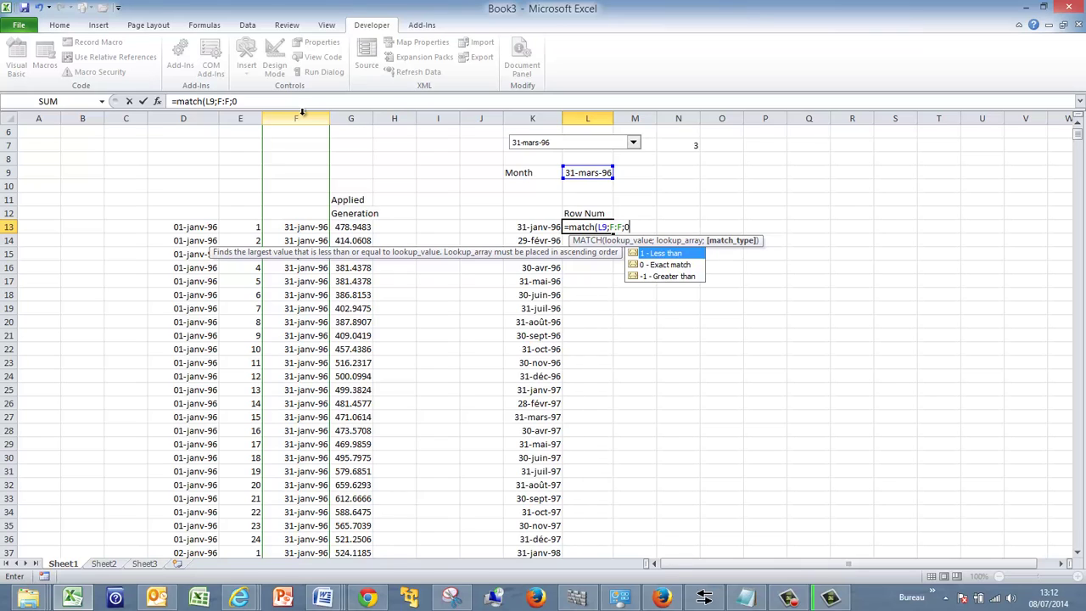
{"action": "key", "text": "Return"}
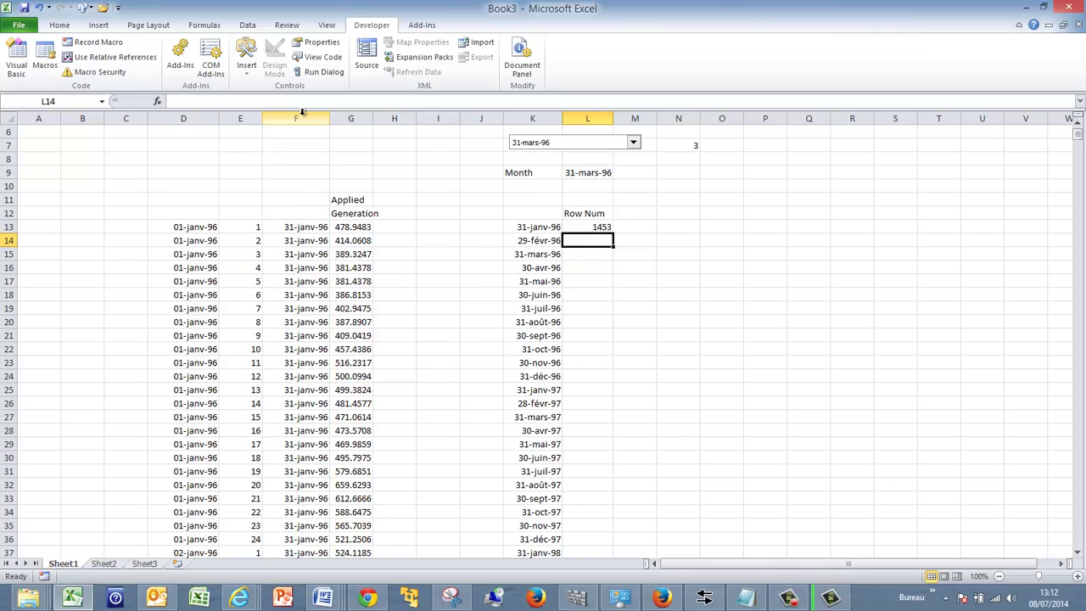
{"action": "key", "text": "Up"}
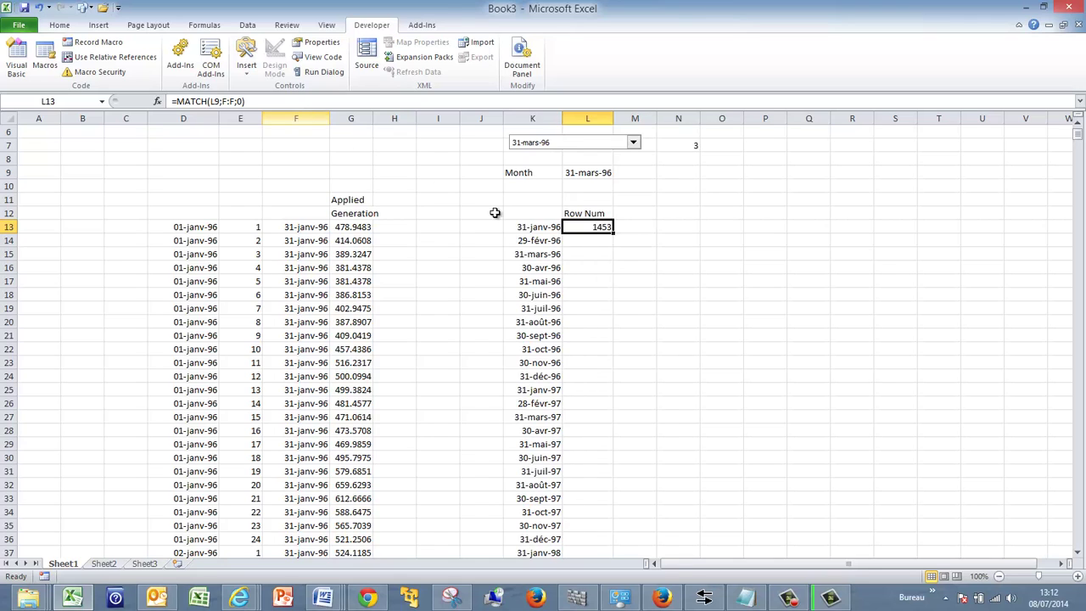
{"action": "left_click", "coordinate": [790, 598]}
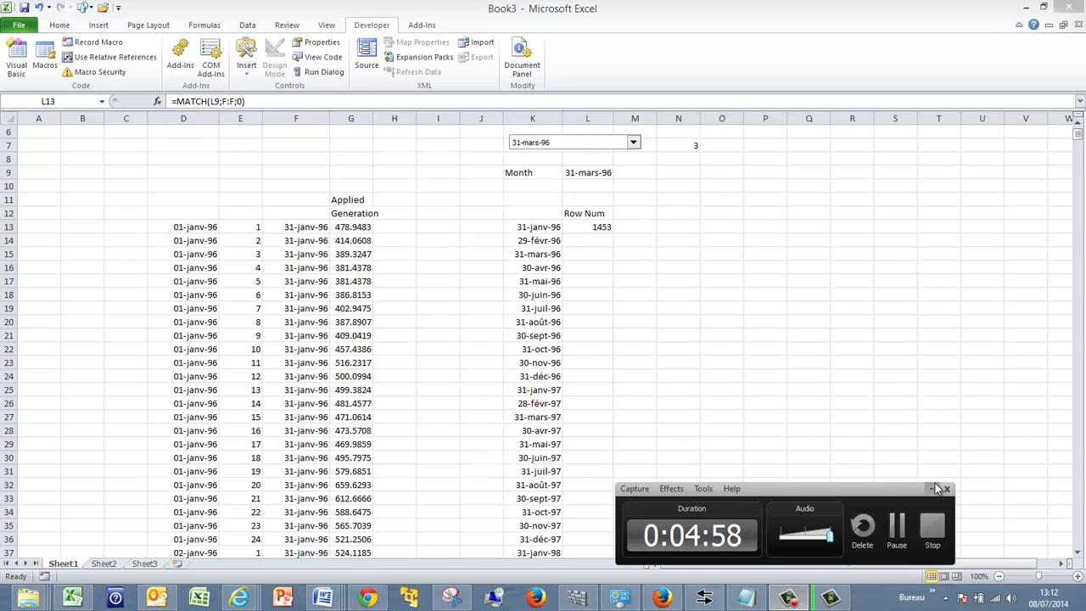
{"action": "left_click", "coordinate": [896, 529]}
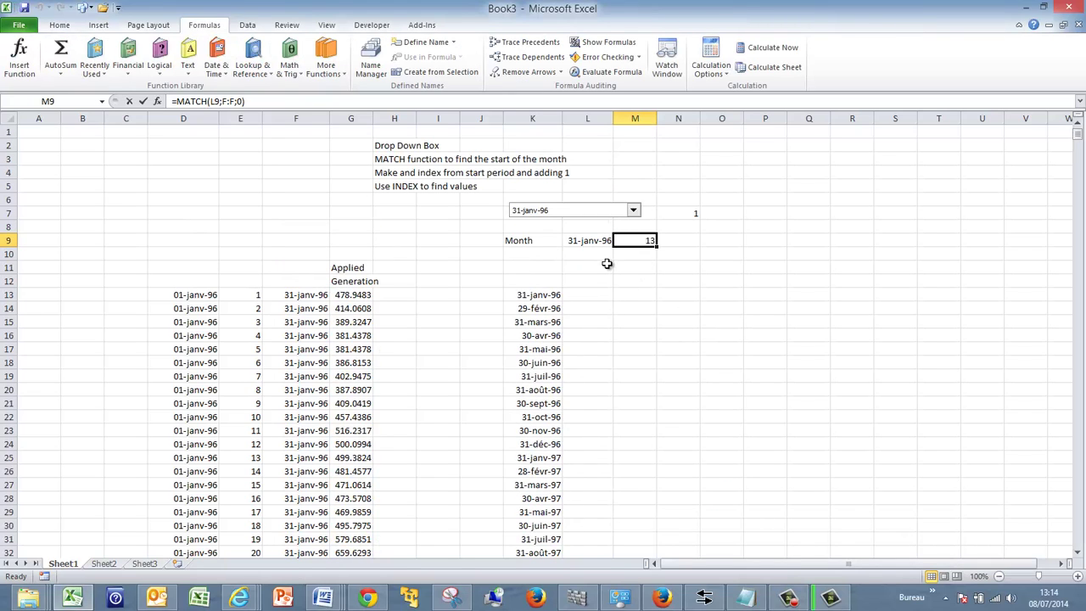
Step: Re-enter the exact-match formula =MATCH(L9;F:F;0) in cell M9, next to the chosen month
{"action": "key", "text": "F2"}
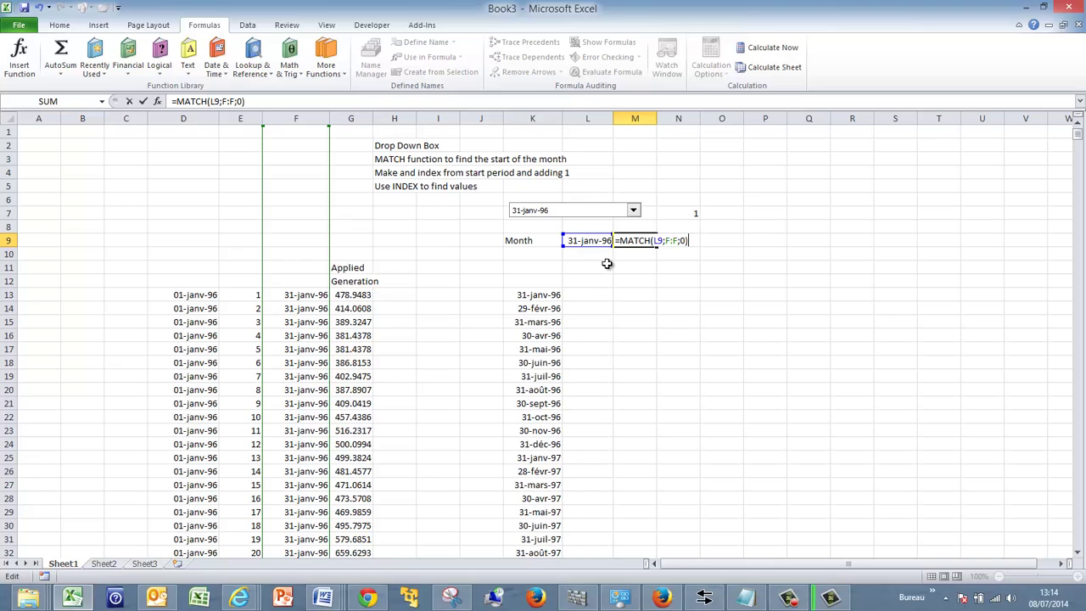
{"action": "key", "text": "Escape"}
{"action": "type", "text": "=mat"}
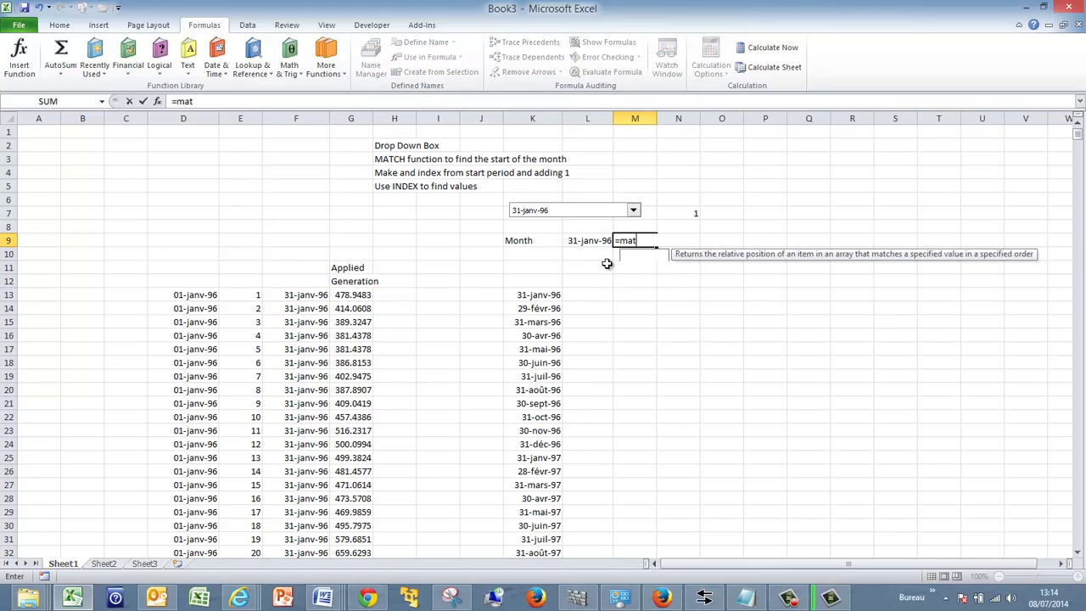
{"action": "type", "text": "ch("}
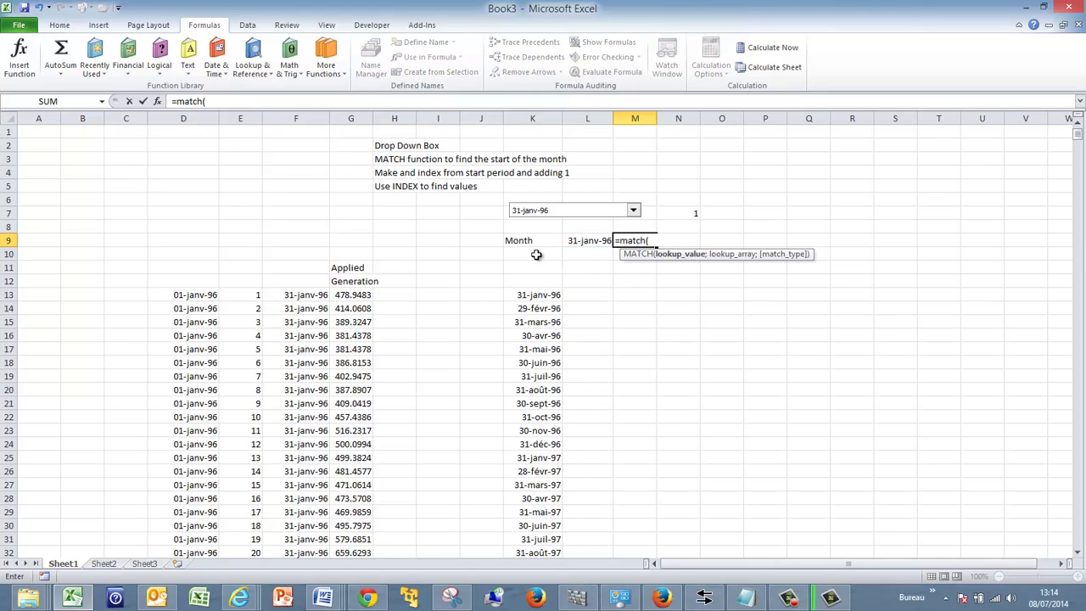
{"action": "left_click", "coordinate": [577, 240]}
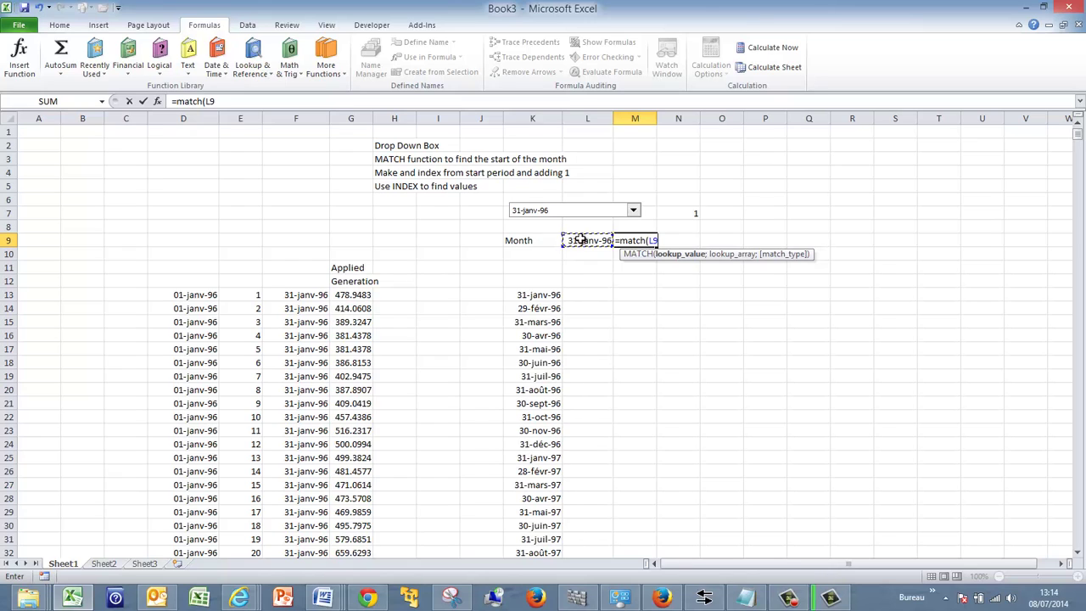
{"action": "type", "text": ";"}
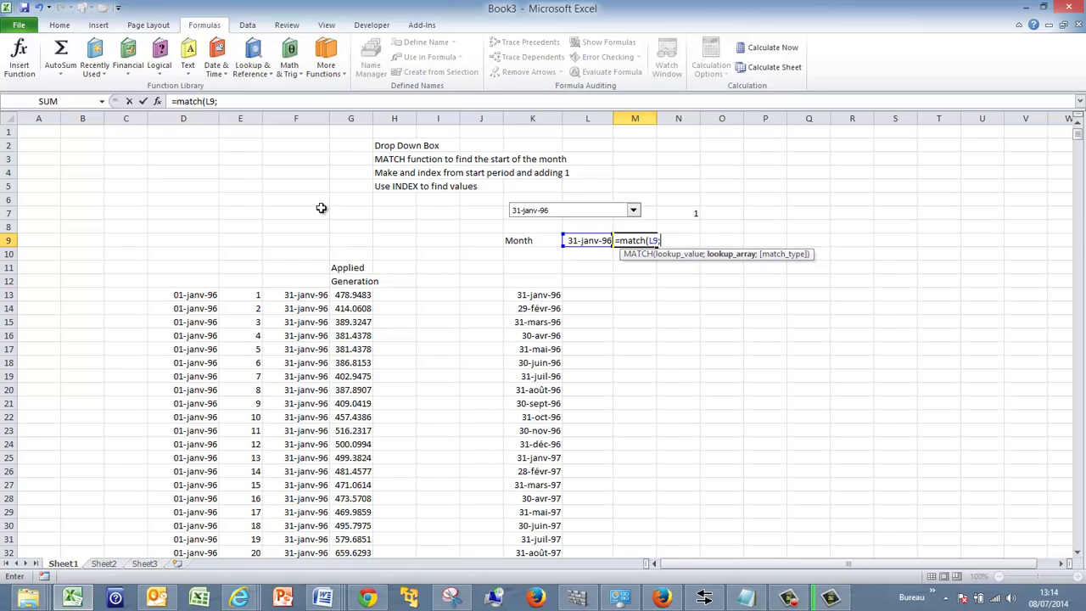
{"action": "left_click", "coordinate": [303, 116]}
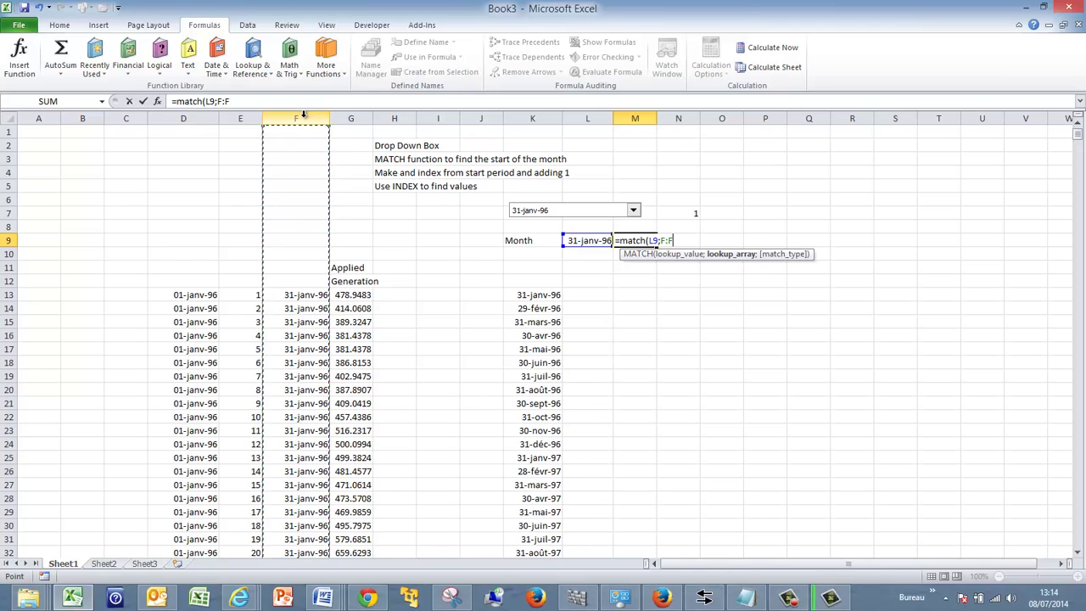
{"action": "key", "text": "Return"}
{"action": "key", "text": "Up"}
{"action": "key", "text": "F2"}
{"action": "key", "text": "BackSpace"}
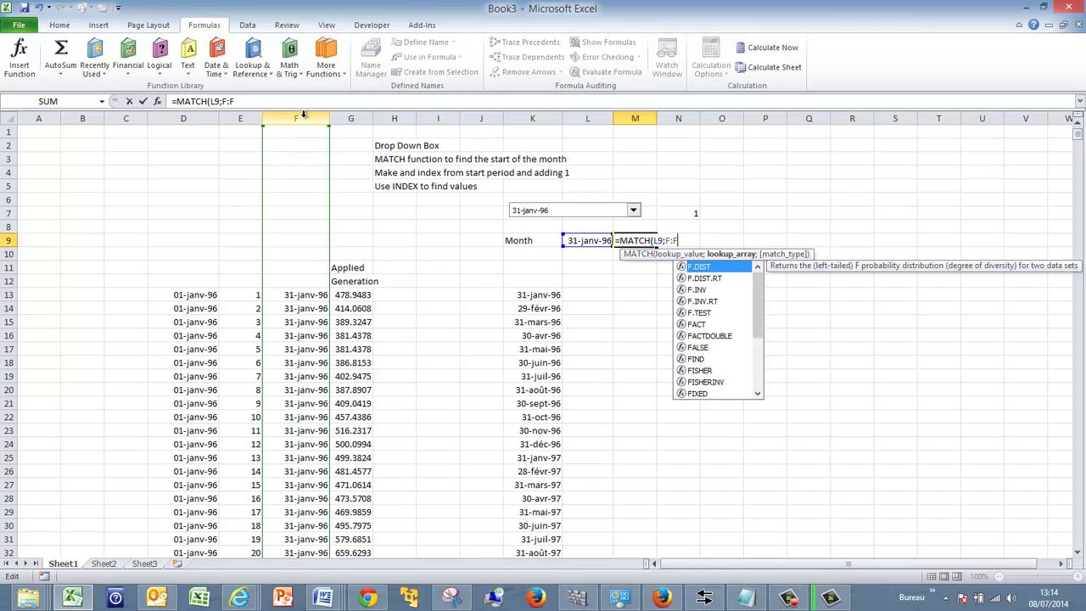
{"action": "type", "text": ";0"}
{"action": "key", "text": "Return"}
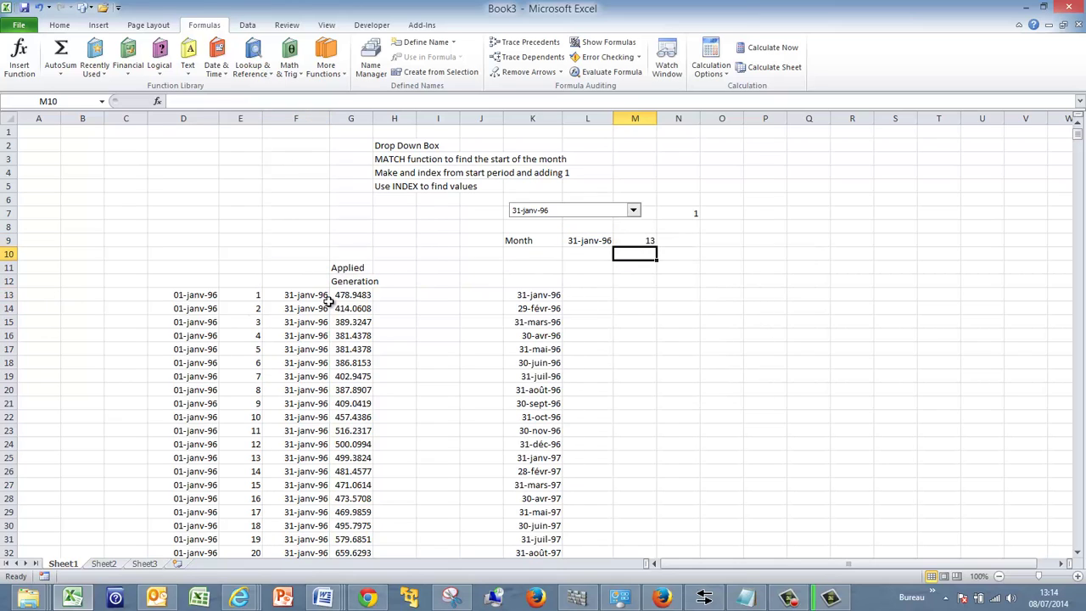
Step: Enter =L9 in cell O13 so the hourly table starts from the chosen month's date
{"action": "key", "text": "Down"}
{"action": "key", "text": "Down"}
{"action": "key", "text": "Down"}
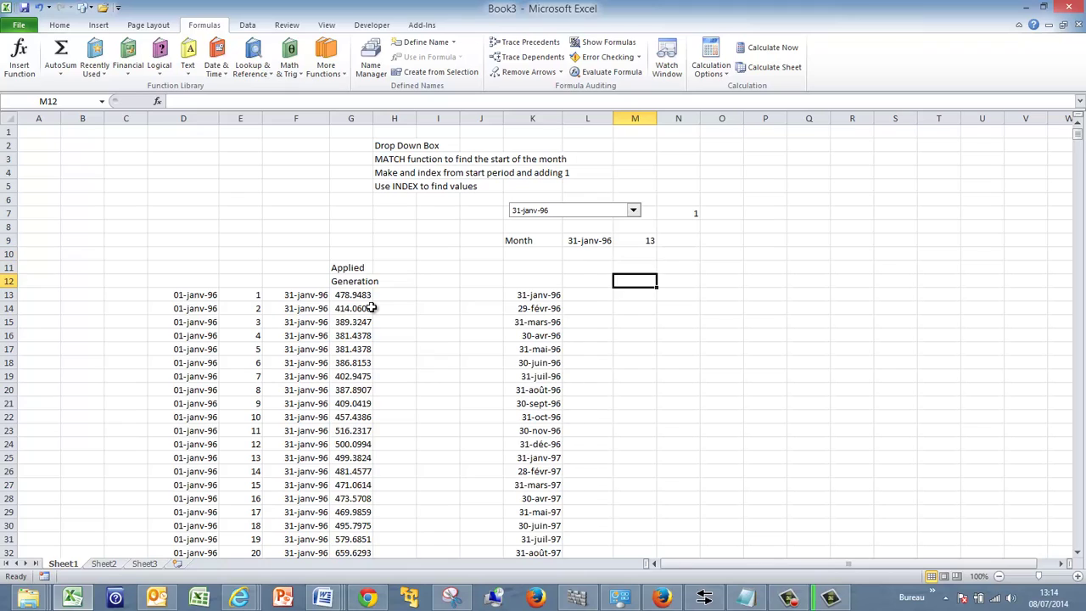
{"action": "key", "text": "Right"}
{"action": "key", "text": "Left"}
{"action": "key", "text": "Left"}
{"action": "key", "text": "Left"}
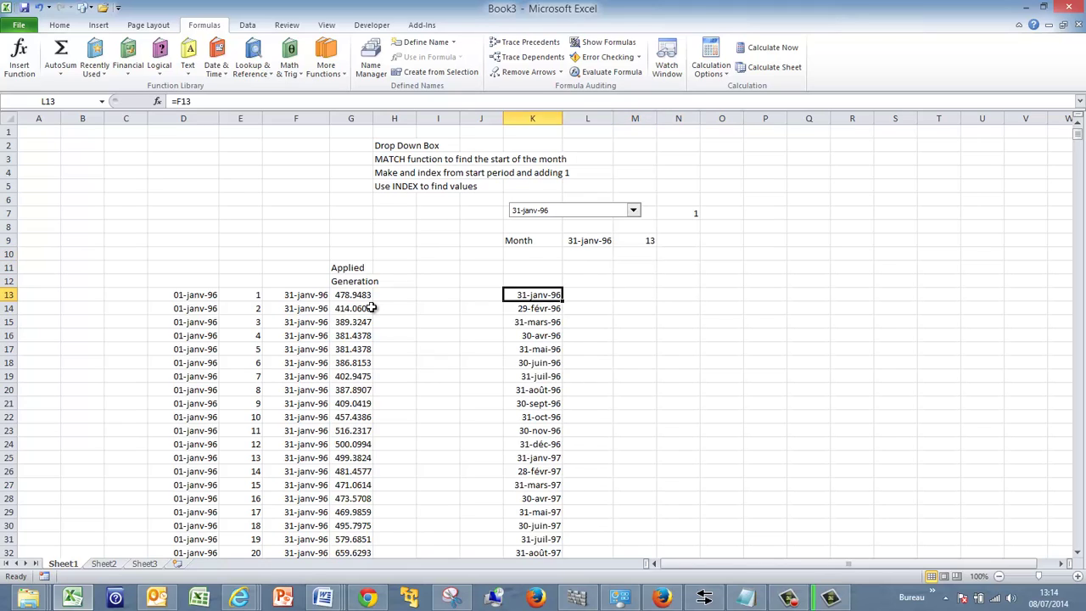
{"action": "key", "text": "Right"}
{"action": "key", "text": "Right"}
{"action": "key", "text": "Right"}
{"action": "key", "text": "Right"}
{"action": "key", "text": "Right"}
{"action": "key", "text": "Left"}
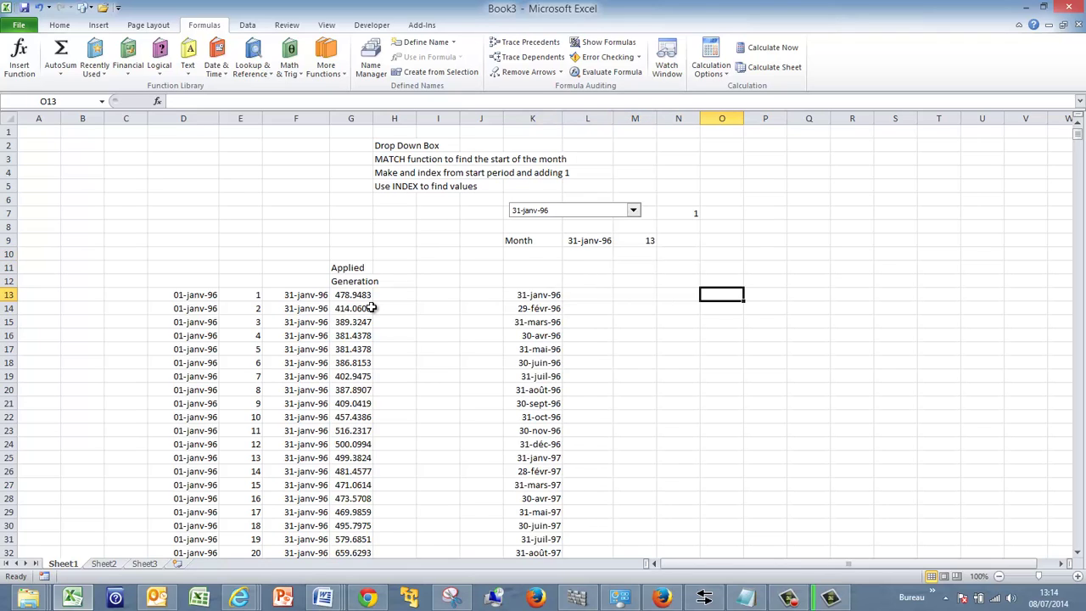
{"action": "type", "text": "="}
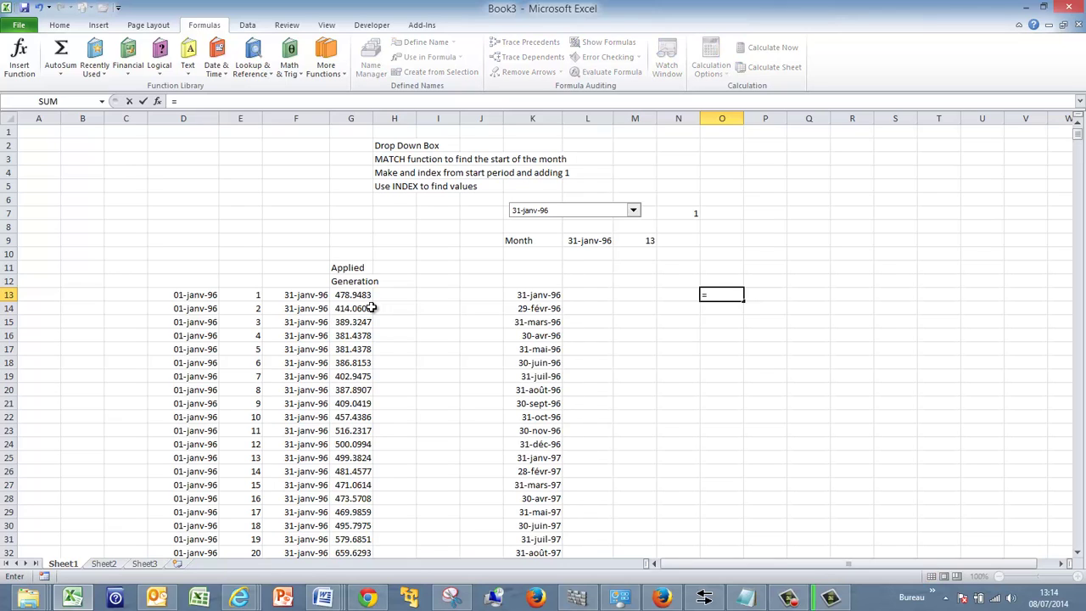
{"action": "key", "text": "Up"}
{"action": "key", "text": "Up"}
{"action": "key", "text": "Up"}
{"action": "key", "text": "Up"}
{"action": "key", "text": "Left"}
{"action": "key", "text": "Left"}
{"action": "key", "text": "Left"}
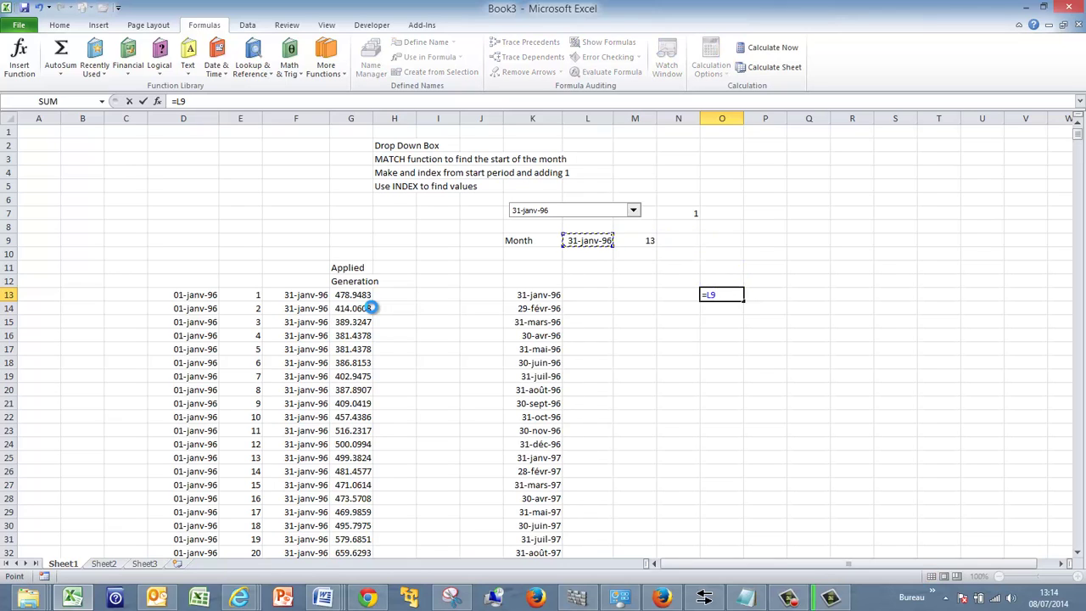
{"action": "key", "text": "Return"}
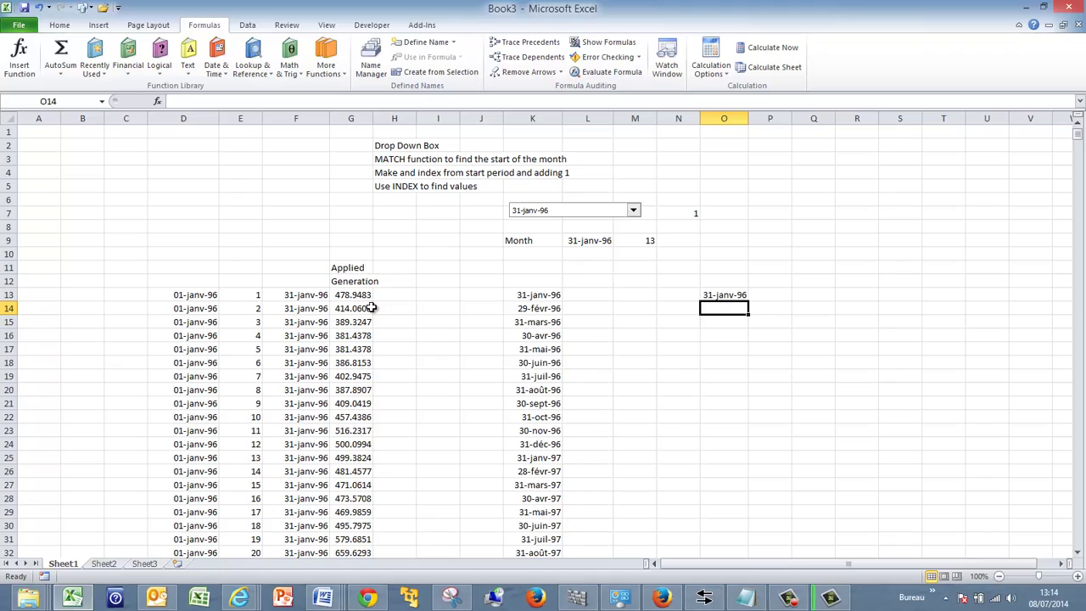
Step: Enter the headings "Day" in cell O12 and "Hour" in cell P12
{"action": "key", "text": "Up"}
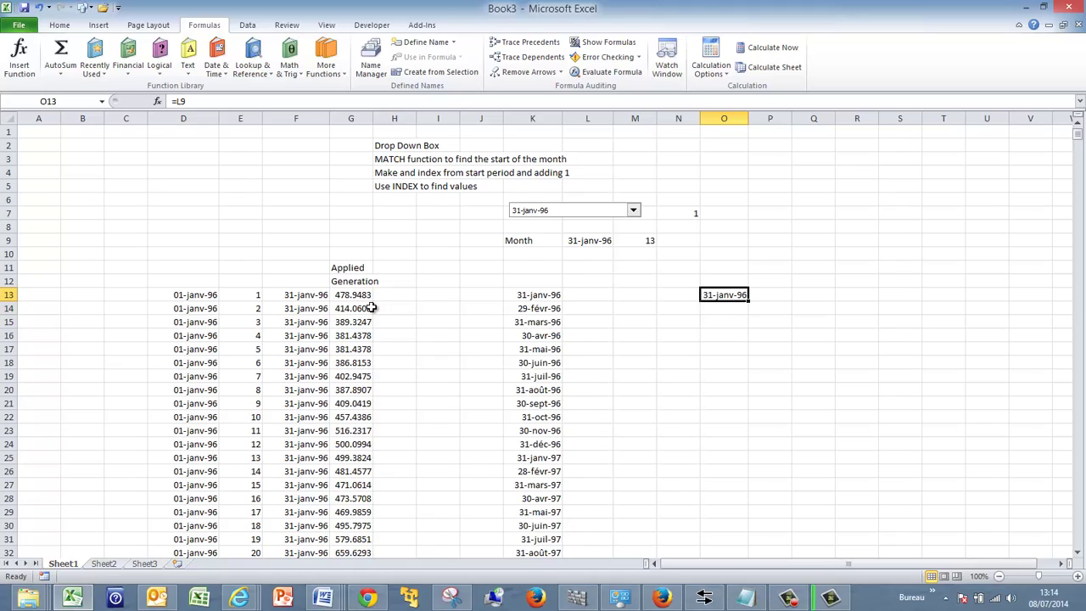
{"action": "key", "text": "Up"}
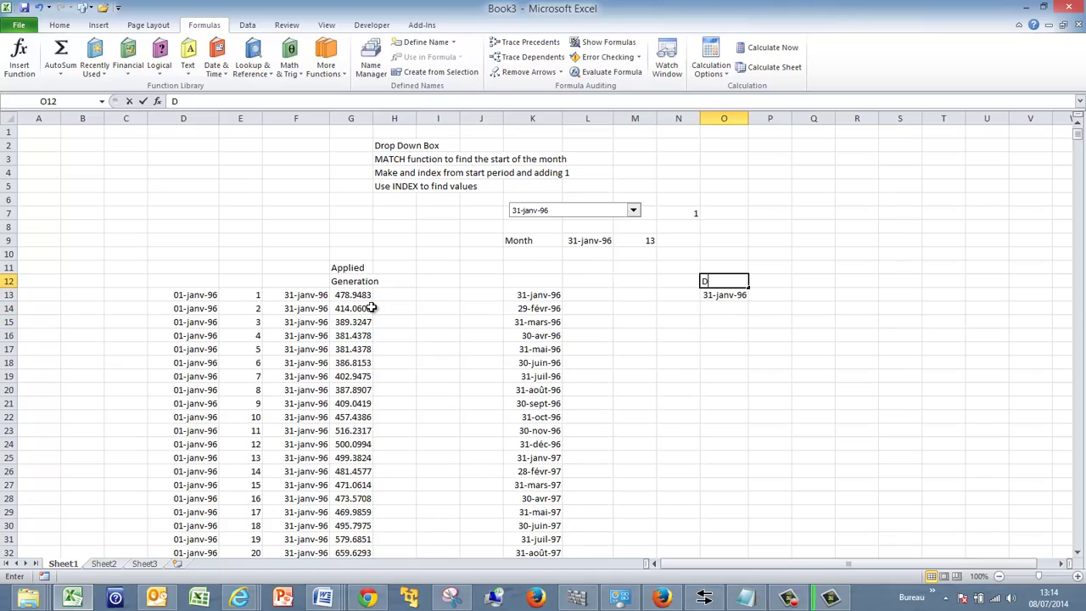
{"action": "type", "text": "Day"}
{"action": "key", "text": "Tab"}
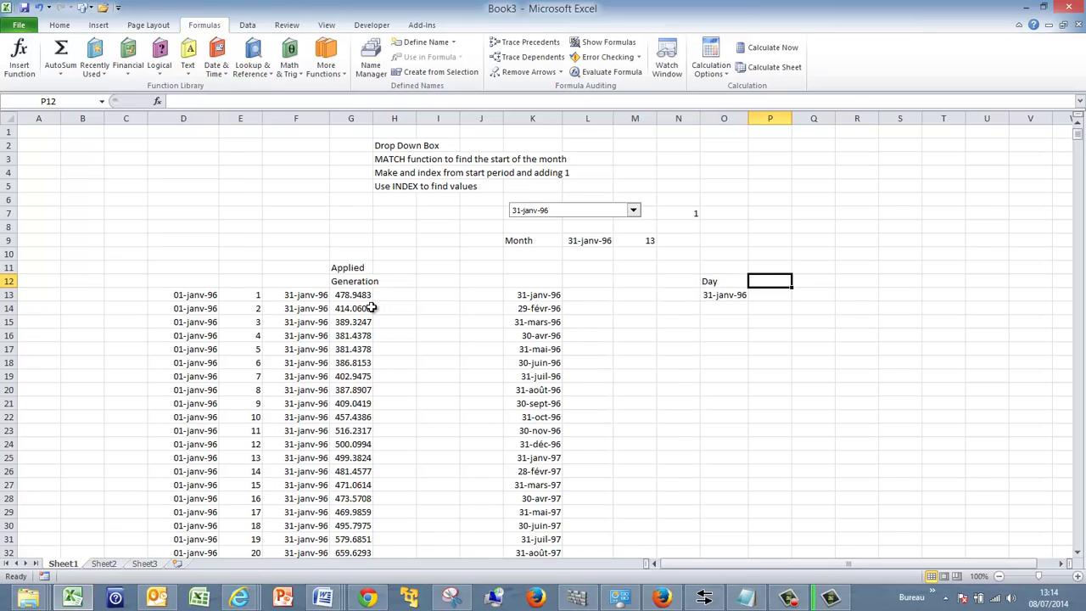
{"action": "type", "text": "Horu"}
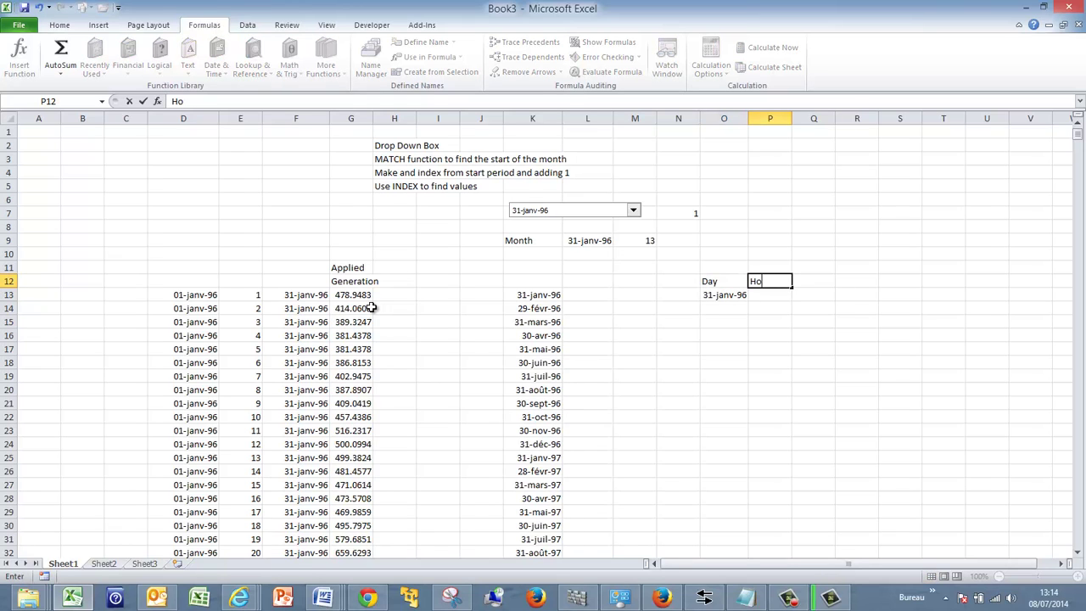
{"action": "key", "text": "Return"}
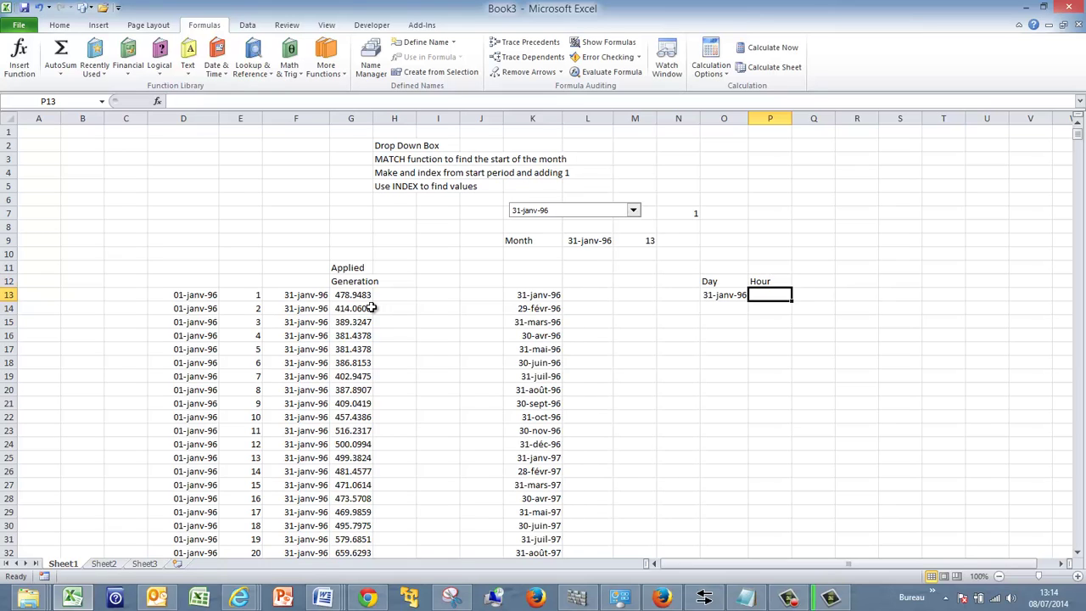
Step: Enter 1 in cell P13 and =IF(P13=24;1;P13+1) in cell P14 to make the hours cycle through 24
{"action": "type", "text": "="}
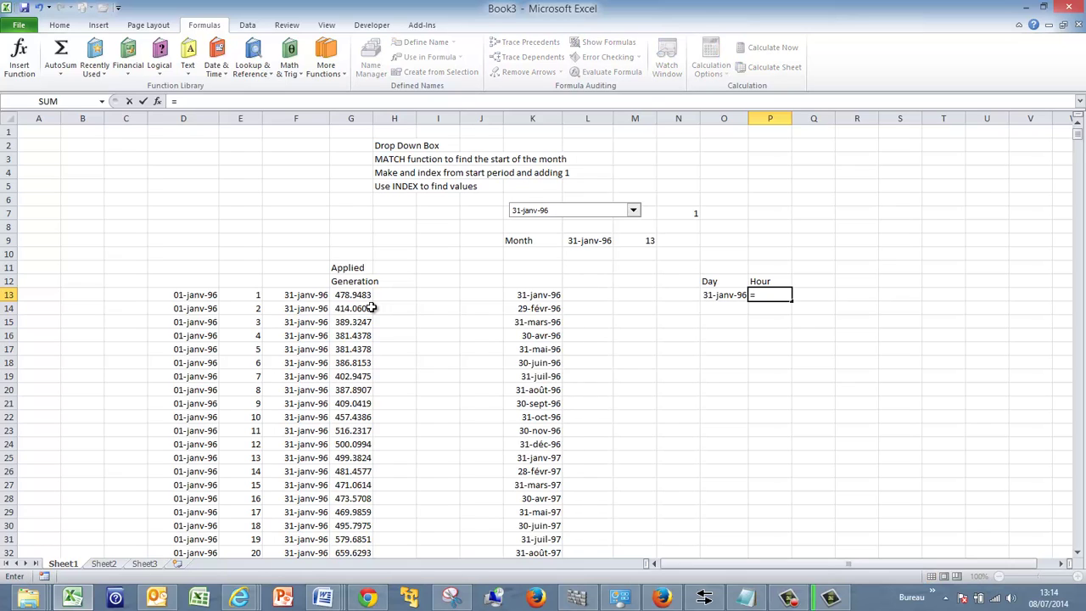
{"action": "key", "text": "Escape"}
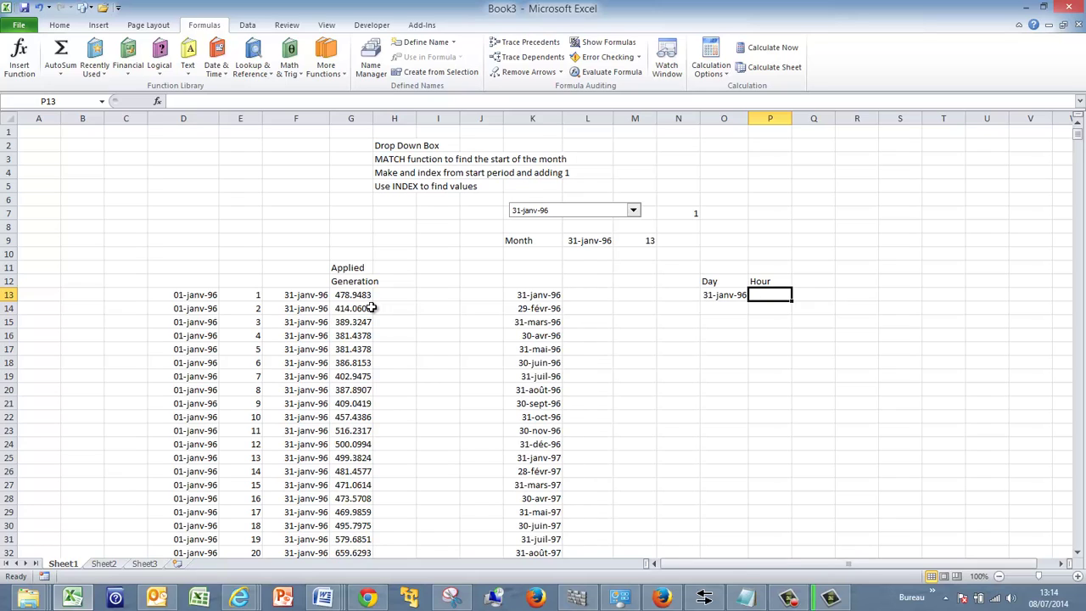
{"action": "type", "text": "1"}
{"action": "key", "text": "Return"}
{"action": "type", "text": "="}
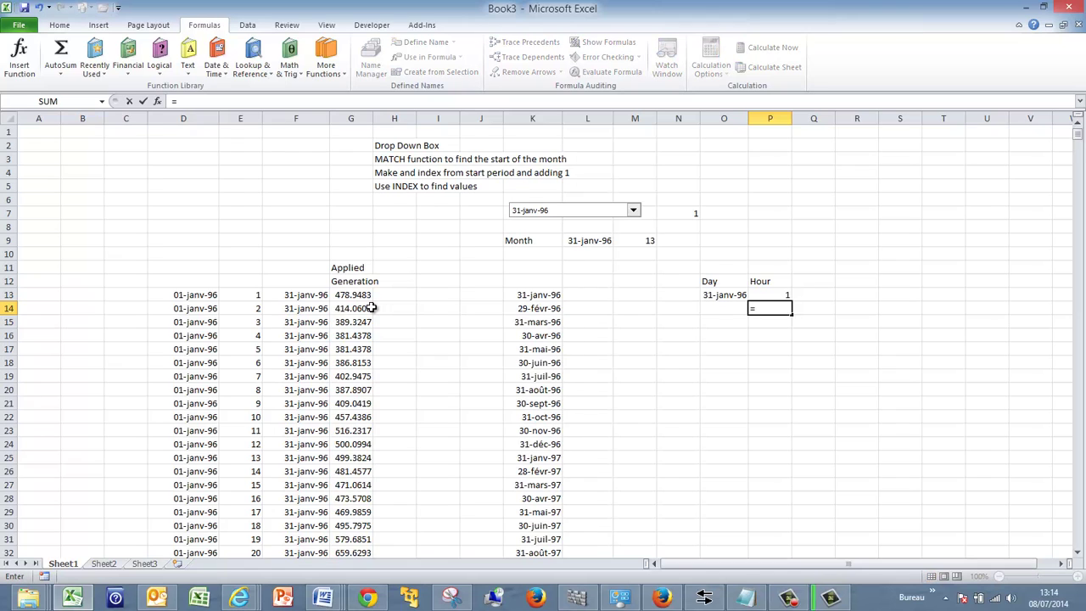
{"action": "type", "text": "if("}
{"action": "key", "text": "Up"}
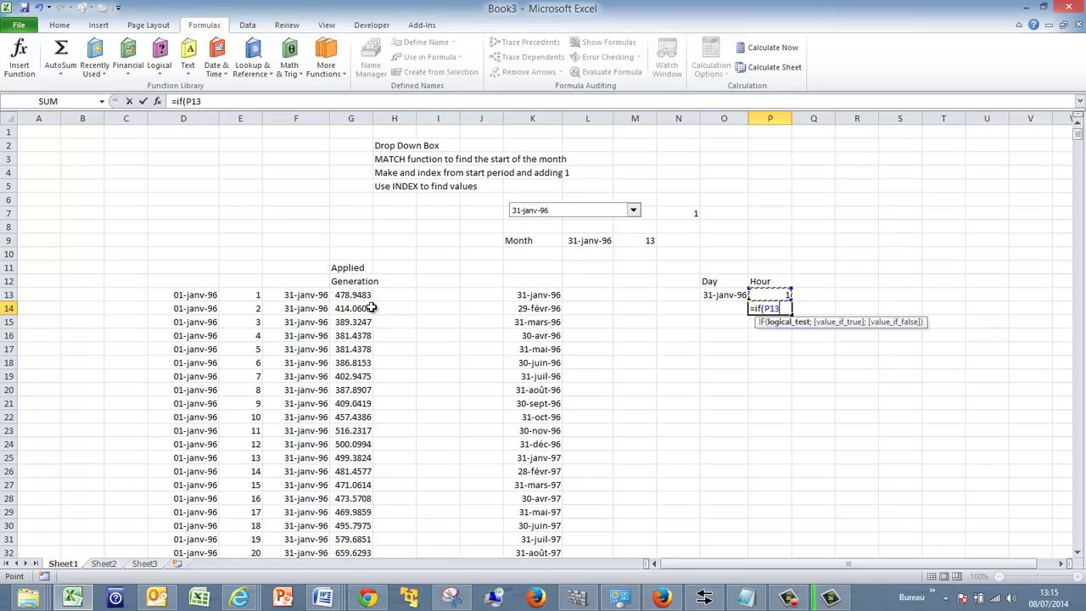
{"action": "type", "text": "=24;1;"}
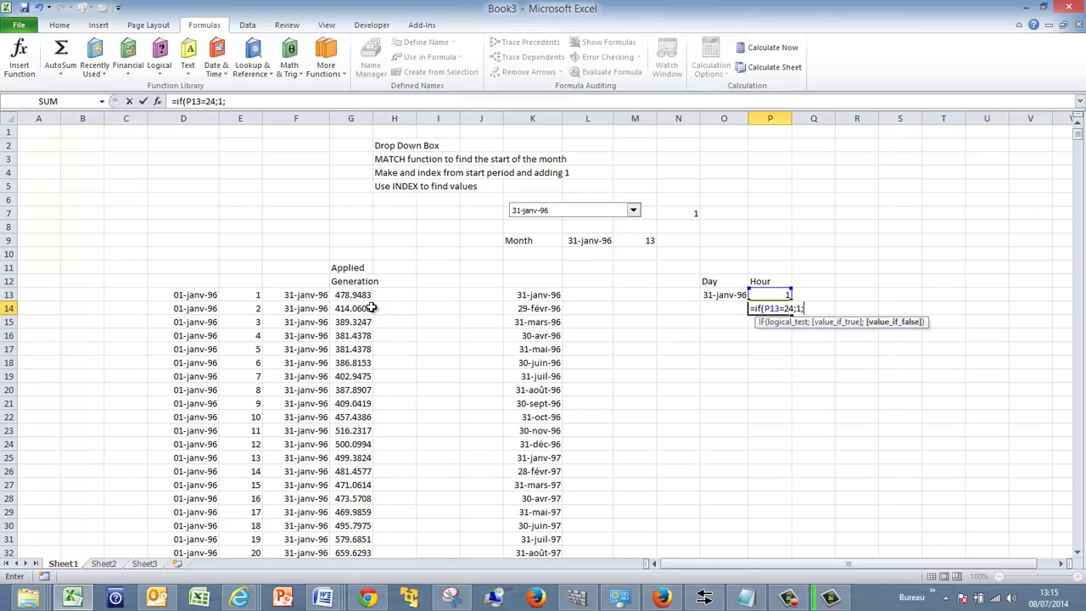
{"action": "type", "text": "P13+1)"}
{"action": "key", "text": "Return"}
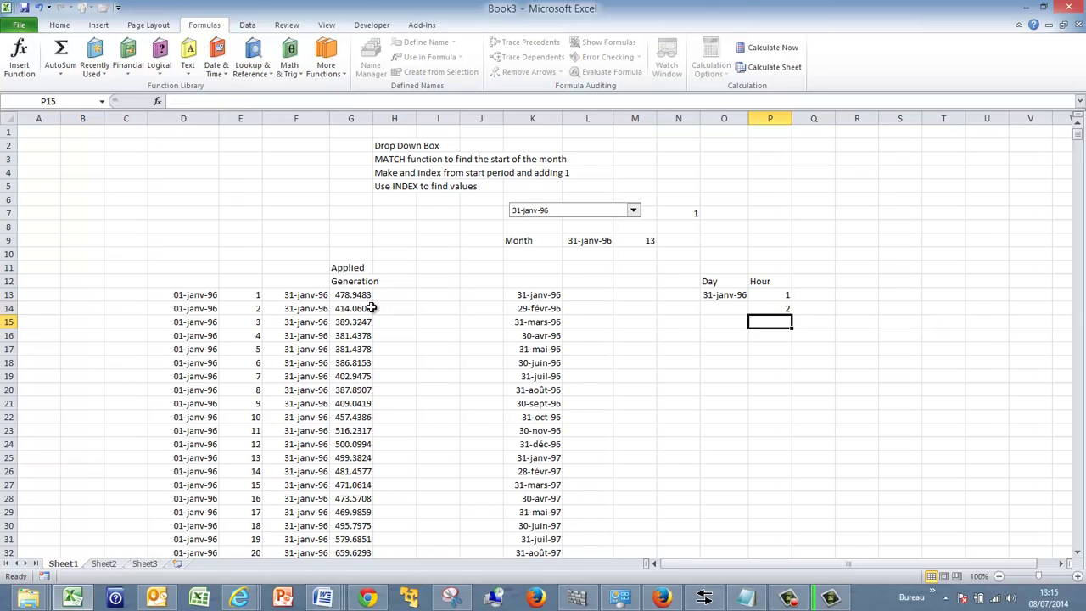
Step: Enter =IF(P14=1;O13+1;O13) in cell O14 to advance the day at hour 1, and format the cell as a date
{"action": "key", "text": "Up"}
{"action": "key", "text": "Left"}
{"action": "type", "text": "="}
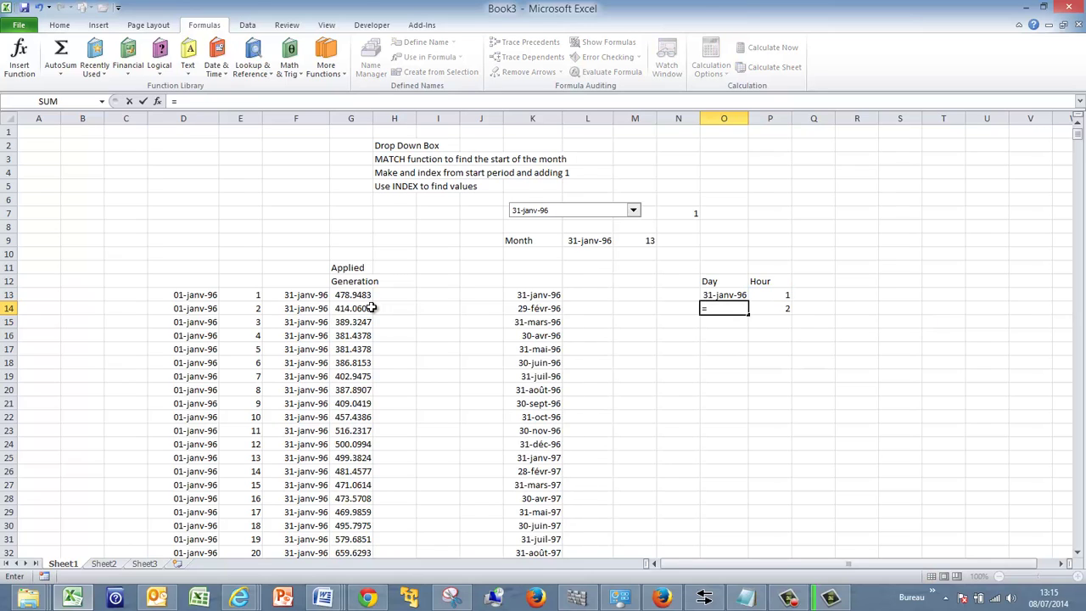
{"action": "type", "text": "if(P14"}
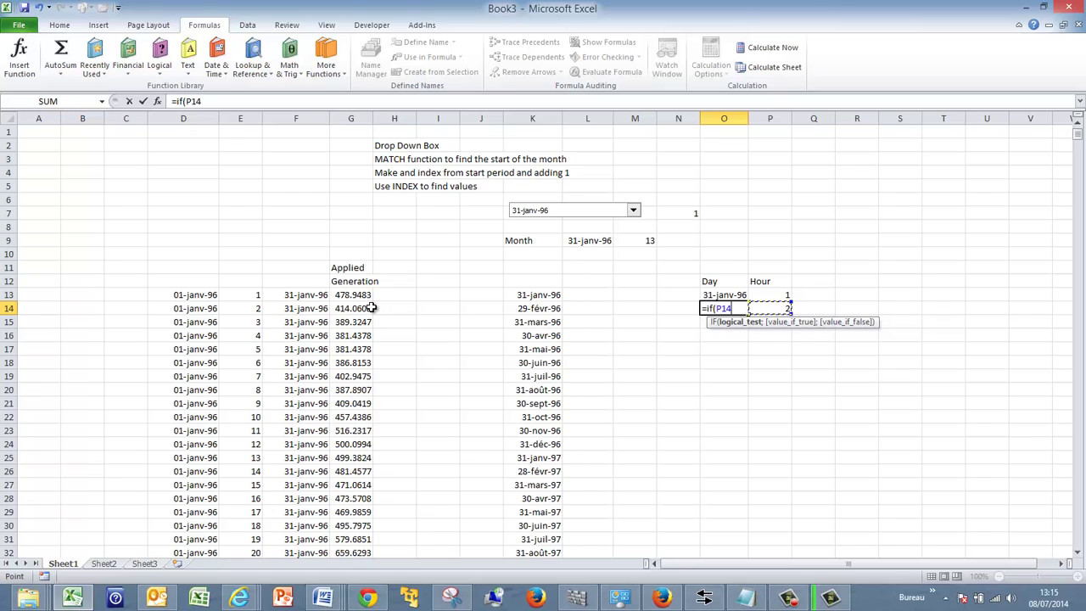
{"action": "type", "text": "=1;"}
{"action": "key", "text": "Up"}
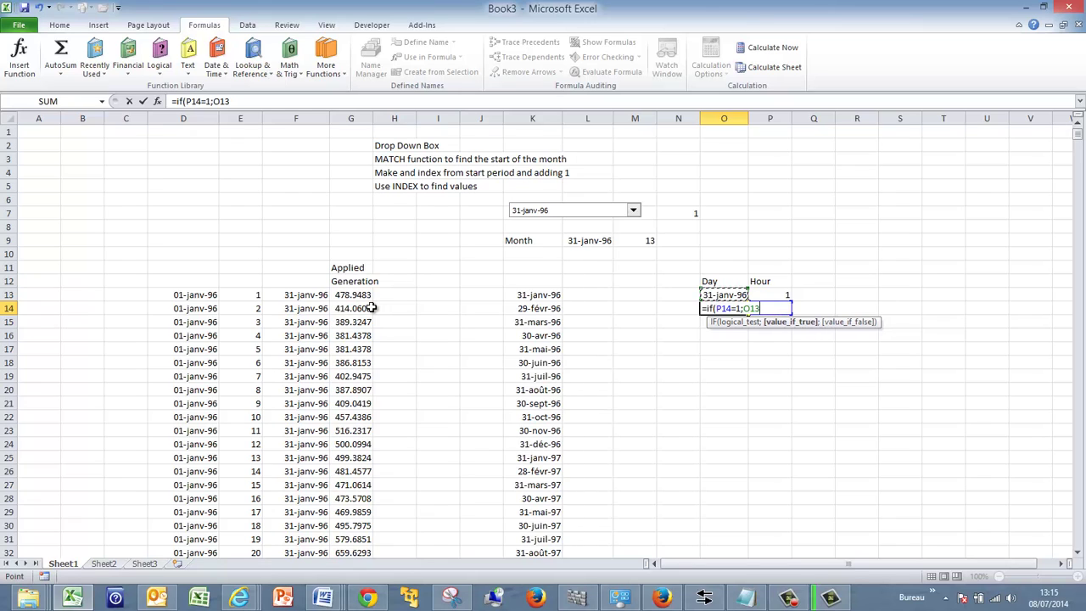
{"action": "type", "text": "+1;"}
{"action": "key", "text": "Up"}
{"action": "key", "text": "Return"}
{"action": "key", "text": "Up"}
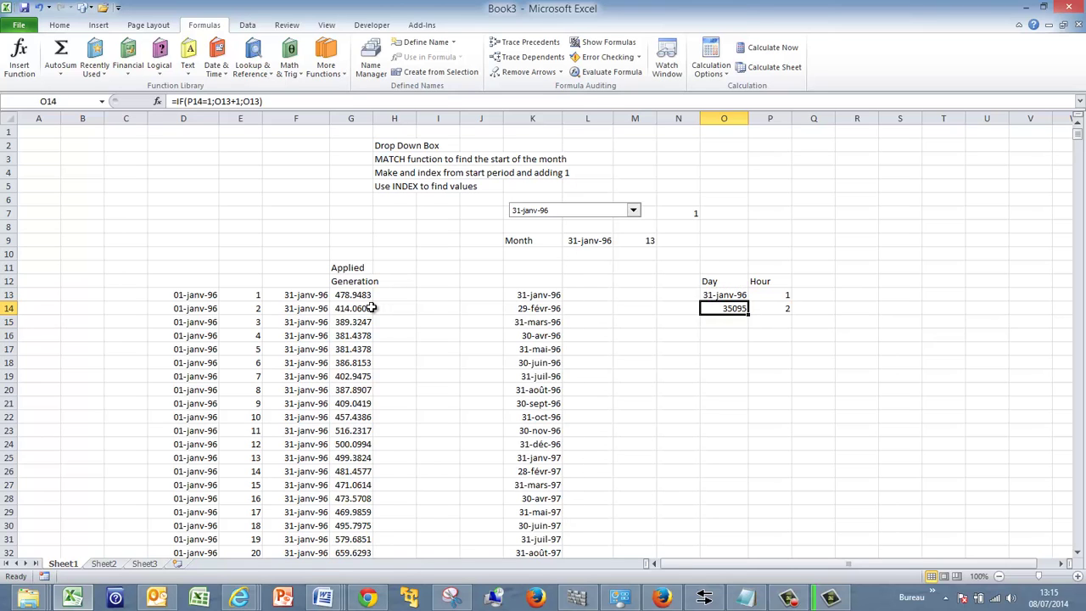
{"action": "key", "text": "ctrl+shift+3"}
Step: Fill the Day and Hour formulas in O14:P14 down to row 820 and widen column O slightly
{"action": "key", "text": "shift+Right"}
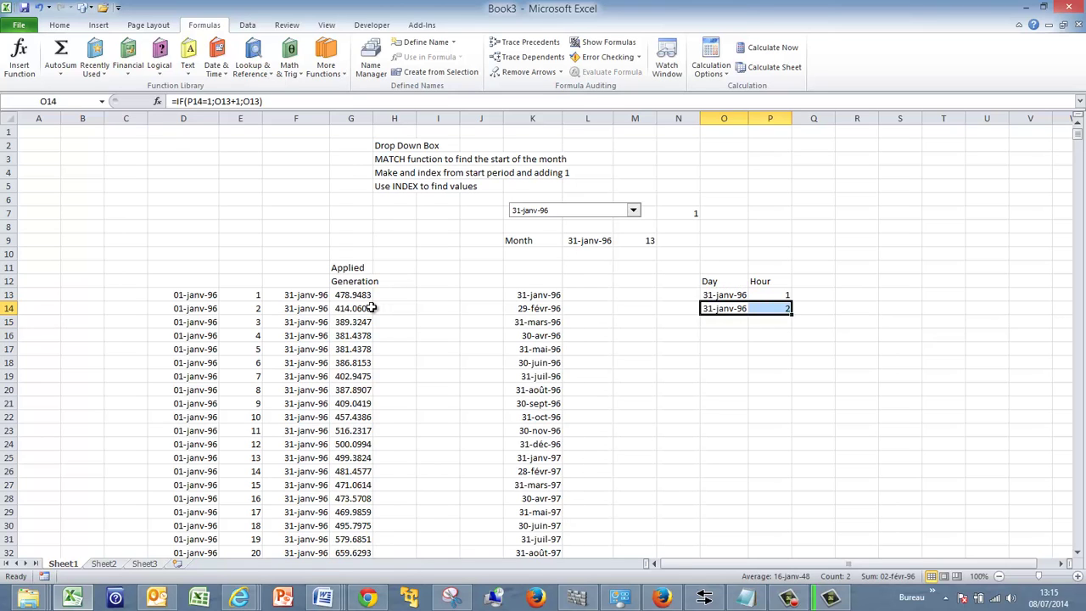
{"action": "key", "text": "shift+Page_Down"}
{"action": "key", "text": "shift+Page_Down"}
{"action": "key", "text": "shift+Page_Down"}
{"action": "key", "text": "shift+Page_Down"}
{"action": "key", "text": "shift+Page_Down"}
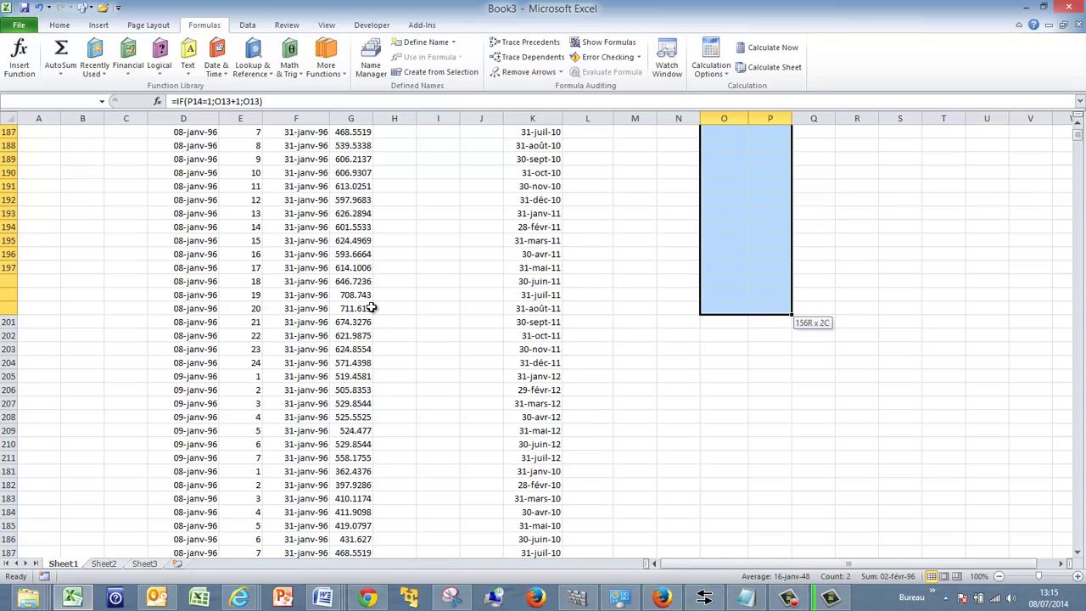
{"action": "key", "text": "shift+Page_Down"}
{"action": "key", "text": "shift+Page_Down"}
{"action": "key", "text": "shift+Page_Down"}
{"action": "key", "text": "shift+Page_Down"}
{"action": "key", "text": "shift+Page_Down"}
{"action": "key", "text": "shift+Page_Down"}
{"action": "key", "text": "shift+Page_Down"}
{"action": "key", "text": "shift+Page_Down"}
{"action": "key", "text": "shift+Page_Down"}
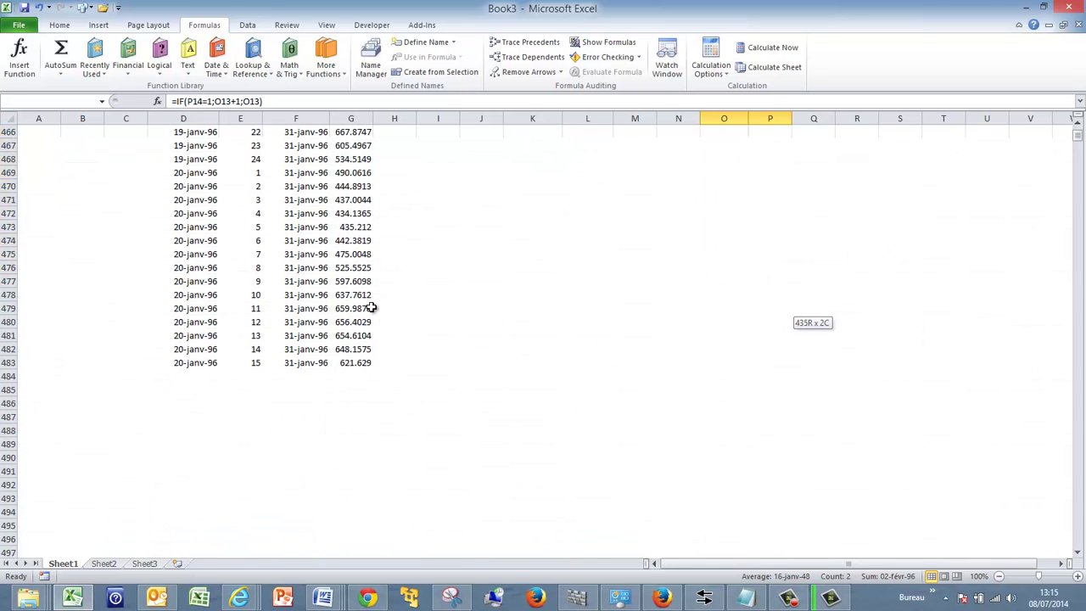
{"action": "key", "text": "shift+Page_Down"}
{"action": "key", "text": "shift+Page_Down"}
{"action": "key", "text": "shift+Page_Down"}
{"action": "key", "text": "shift+Page_Down"}
{"action": "key", "text": "shift+Page_Down"}
{"action": "key", "text": "shift+Page_Down"}
{"action": "key", "text": "shift+Page_Down"}
{"action": "key", "text": "shift+Page_Down"}
{"action": "key", "text": "shift+Page_Down"}
{"action": "key", "text": "shift+Page_Down"}
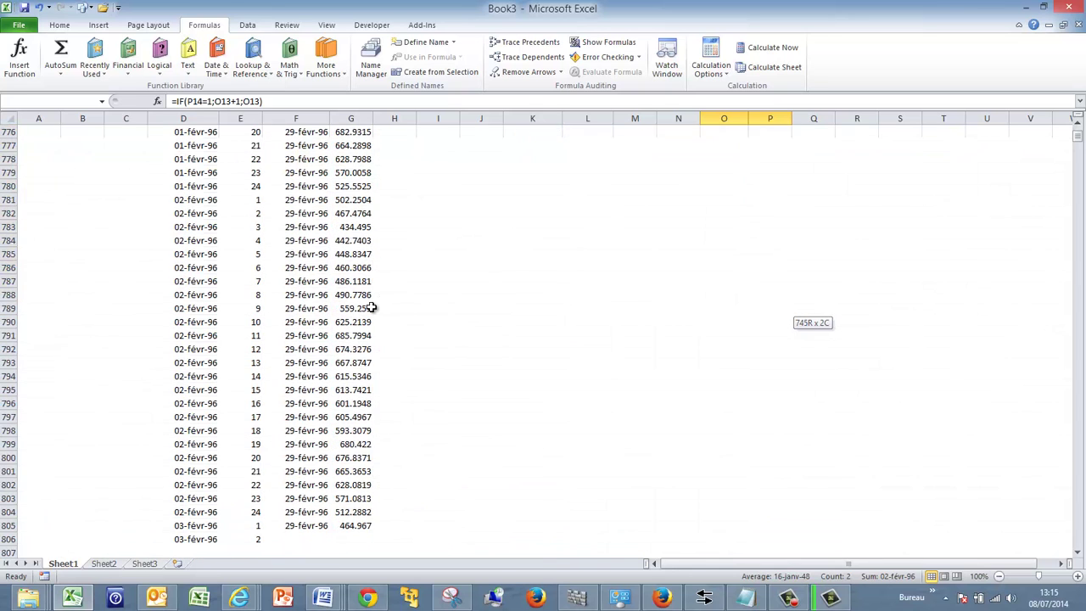
{"action": "key", "text": "shift+Page_Down"}
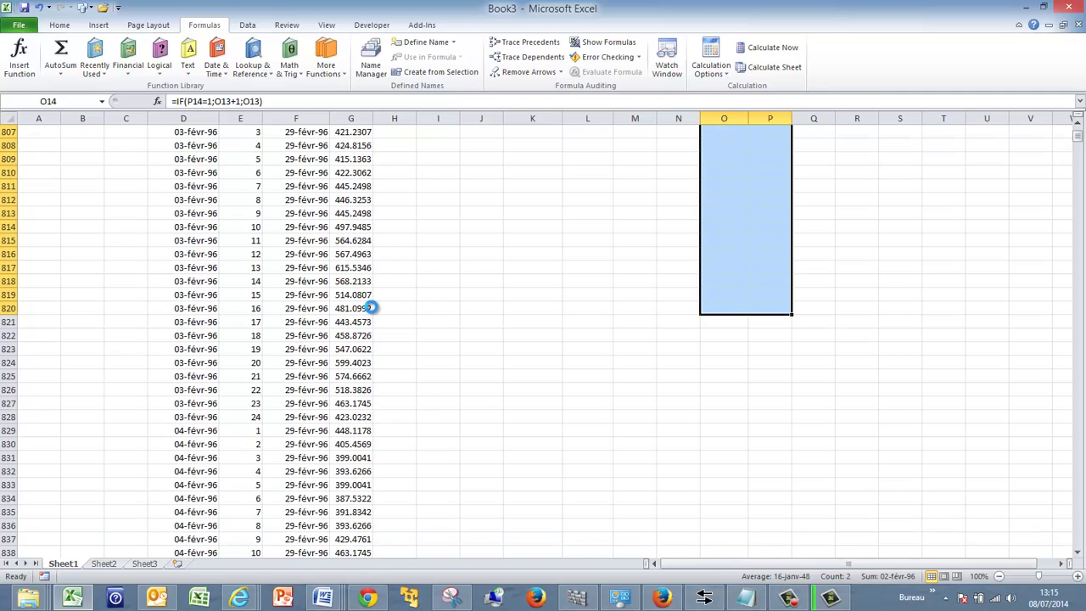
{"action": "key", "text": "ctrl+d"}
{"action": "key", "text": "Up"}
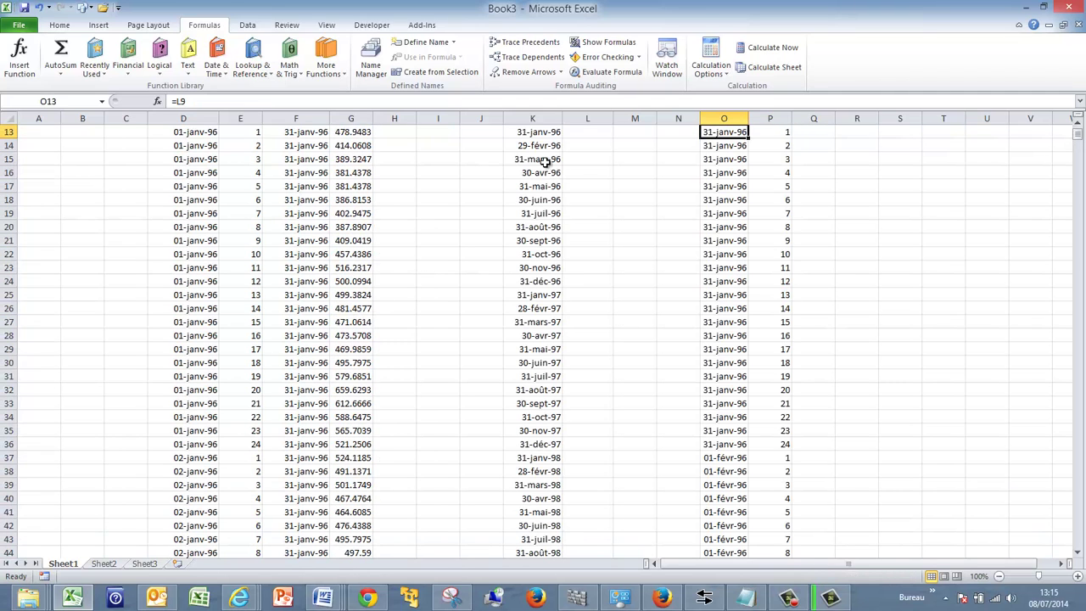
{"action": "left_click_drag", "start_coordinate": [748, 119], "coordinate": [762, 120]}
Step: Examine the filled Day and Hour columns from the last row back to the start, and check the formula in cell O13
{"action": "key", "text": "ctrl+Down"}
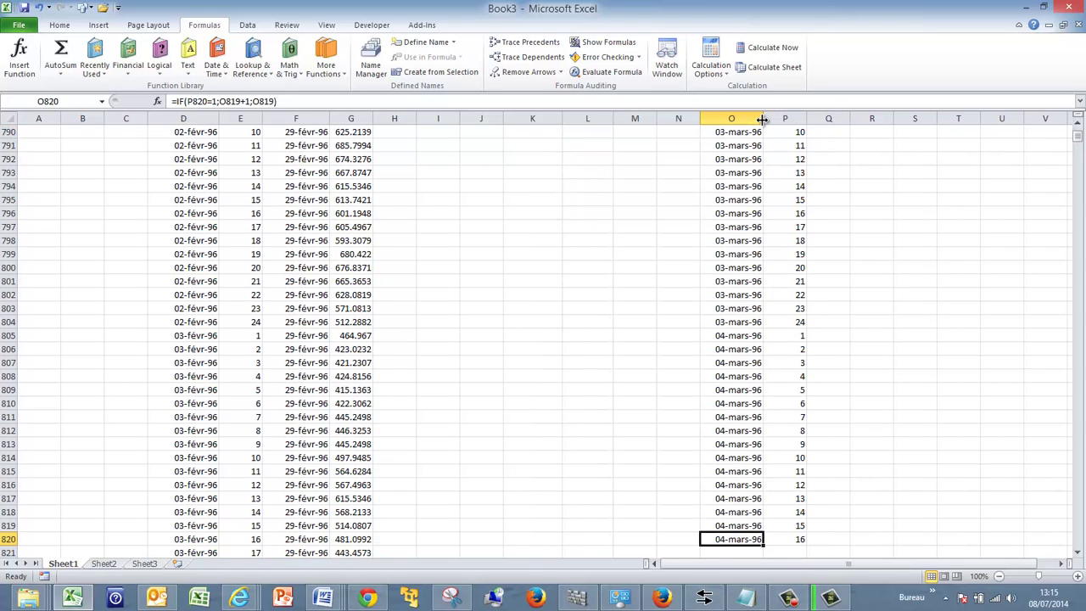
{"action": "key", "text": "Up"}
{"action": "key", "text": "Page_Up"}
{"action": "key", "text": "Page_Up"}
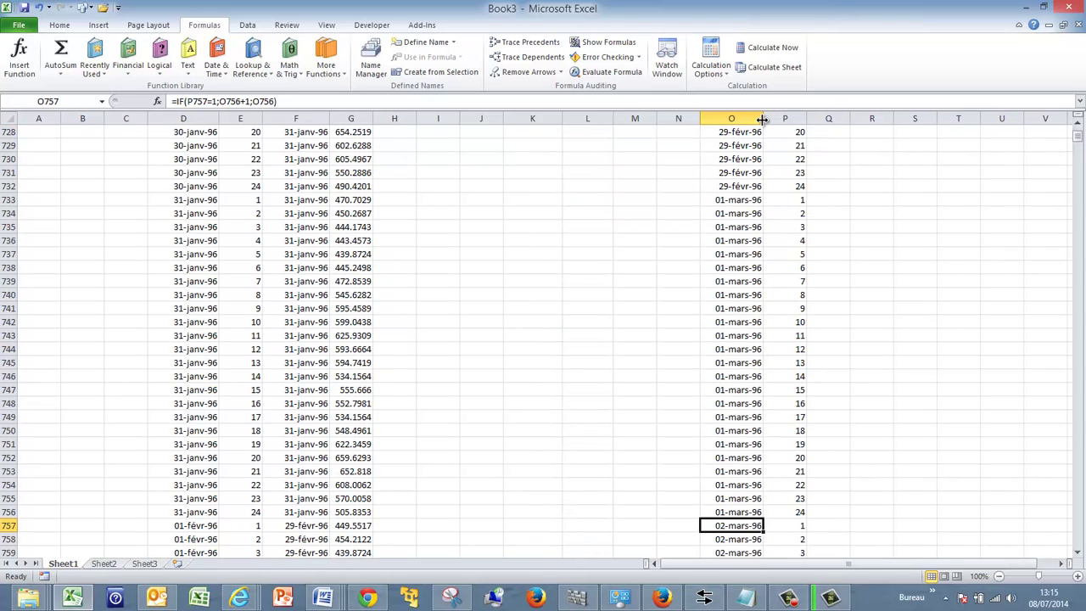
{"action": "key", "text": "Page_Up"}
{"action": "key", "text": "Page_Up"}
{"action": "key", "text": "Page_Up"}
{"action": "key", "text": "Page_Up"}
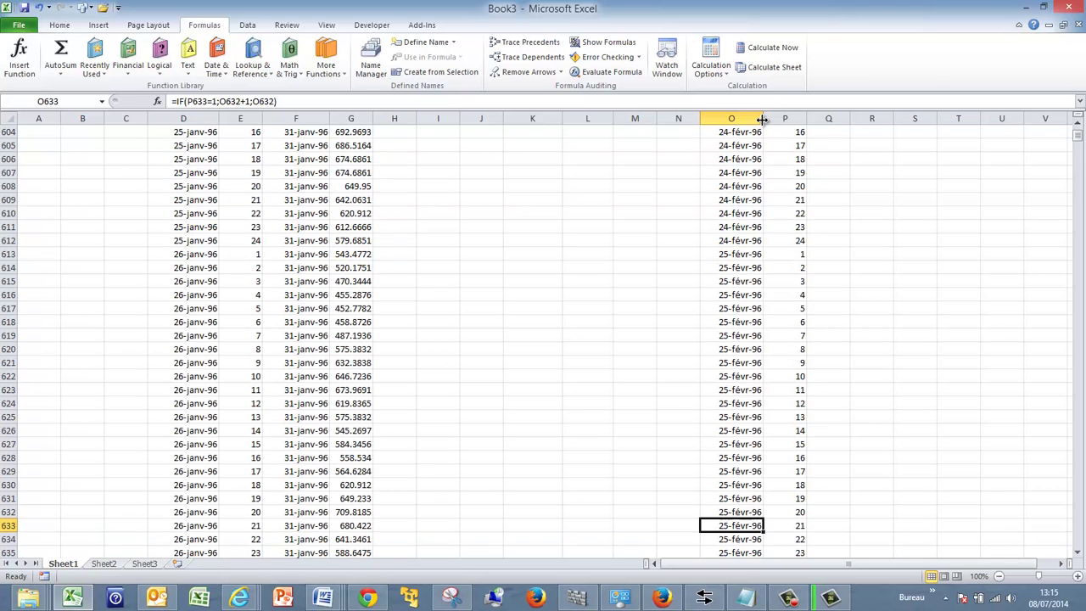
{"action": "key", "text": "Page_Up"}
{"action": "key", "text": "Page_Up"}
{"action": "key", "text": "Page_Up"}
{"action": "key", "text": "Page_Up"}
{"action": "key", "text": "Page_Up"}
{"action": "key", "text": "Page_Up"}
{"action": "key", "text": "Page_Up"}
{"action": "key", "text": "Page_Up"}
{"action": "key", "text": "Page_Up"}
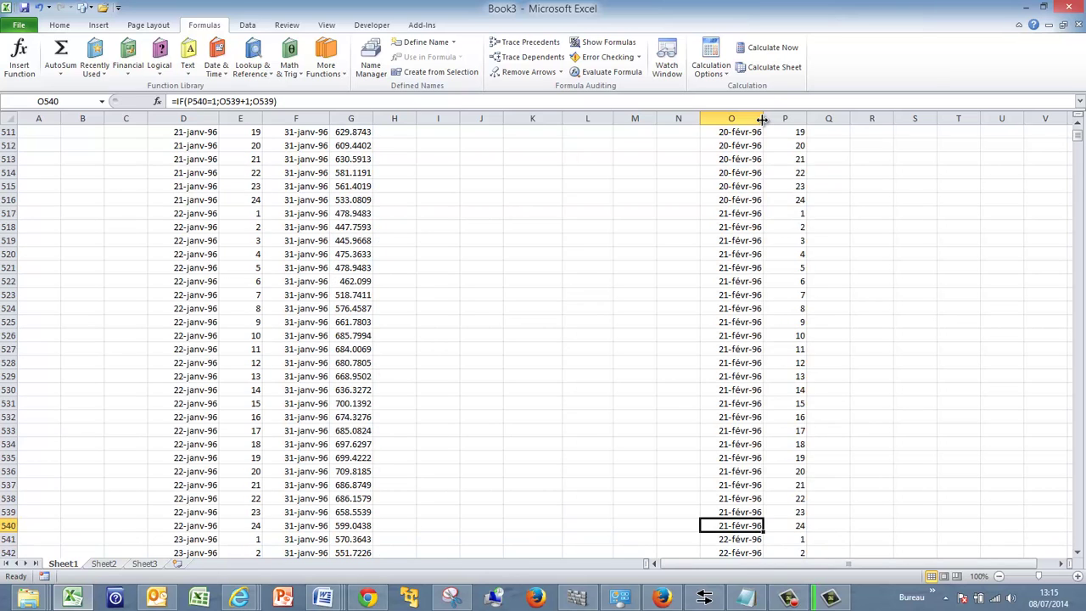
{"action": "key", "text": "Page_Up"}
{"action": "key", "text": "Page_Up"}
{"action": "key", "text": "Page_Up"}
{"action": "key", "text": "Page_Up"}
{"action": "key", "text": "Page_Up"}
{"action": "key", "text": "Page_Up"}
{"action": "key", "text": "Page_Up"}
{"action": "key", "text": "Page_Up"}
{"action": "key", "text": "Page_Up"}
{"action": "key", "text": "Page_Up"}
{"action": "key", "text": "Page_Up"}
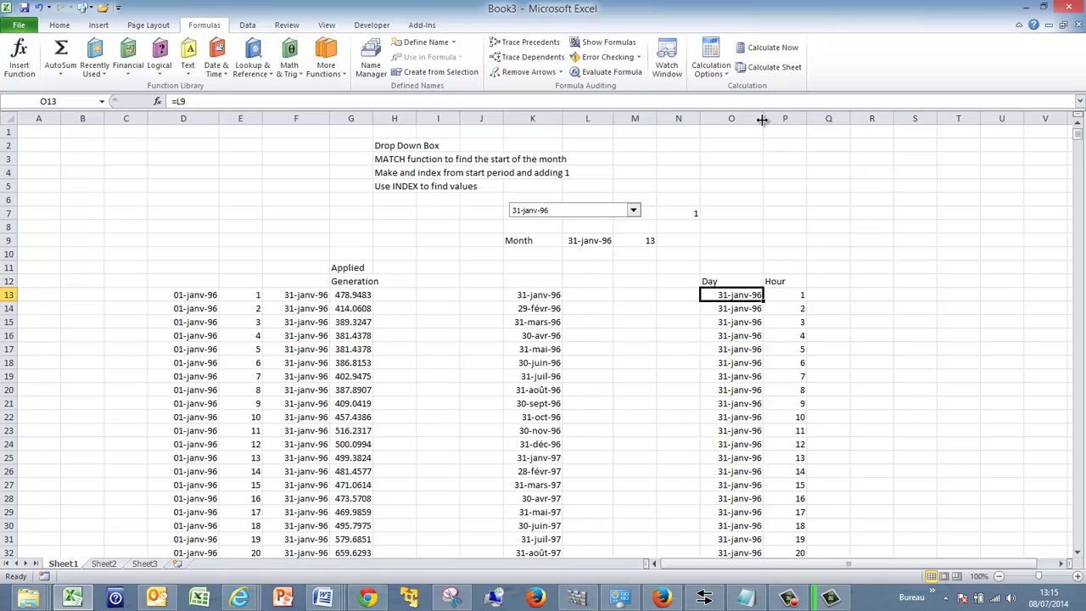
{"action": "key", "text": "F2"}
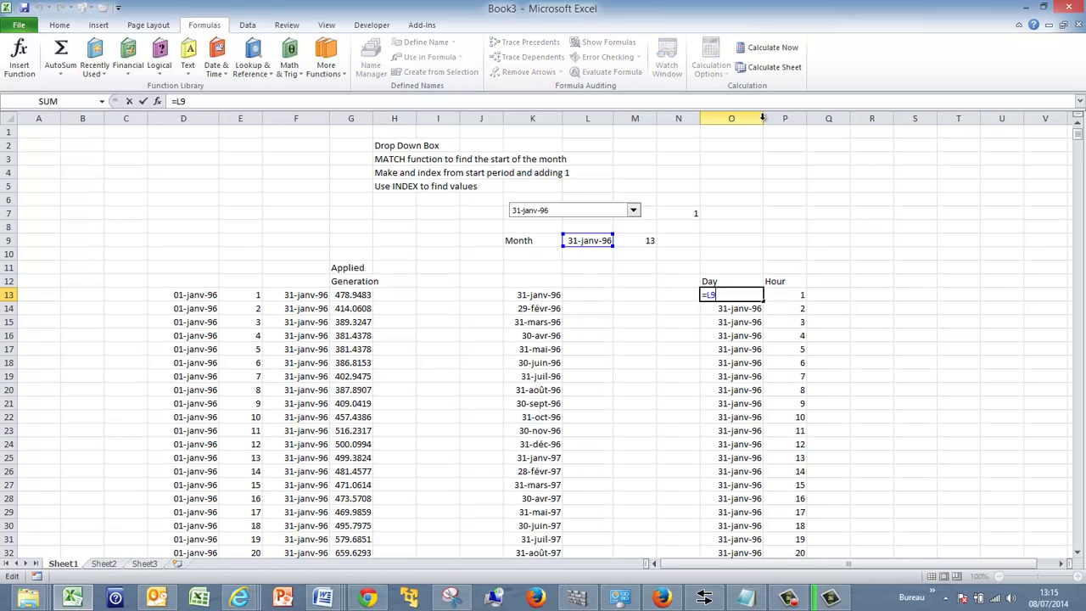
{"action": "key", "text": "Escape"}
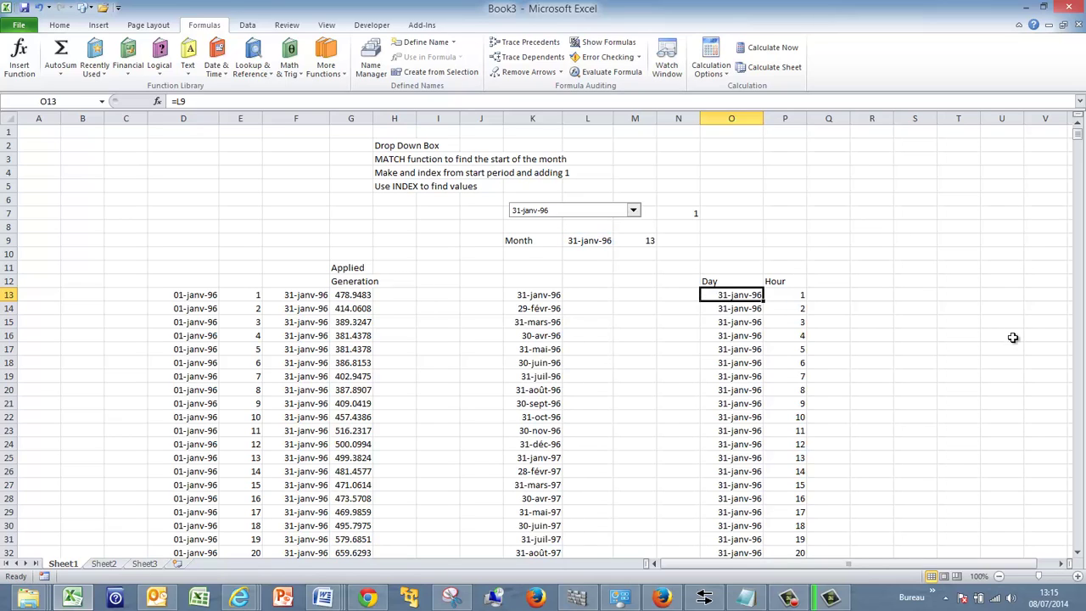
{"action": "left_click", "coordinate": [789, 597]}
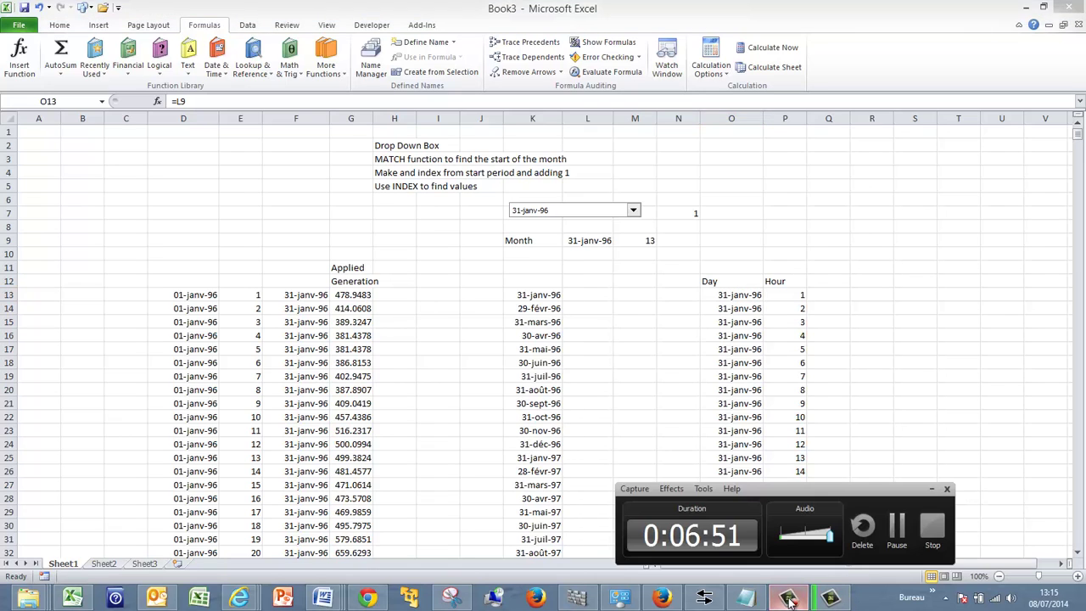
{"action": "left_click", "coordinate": [897, 528]}
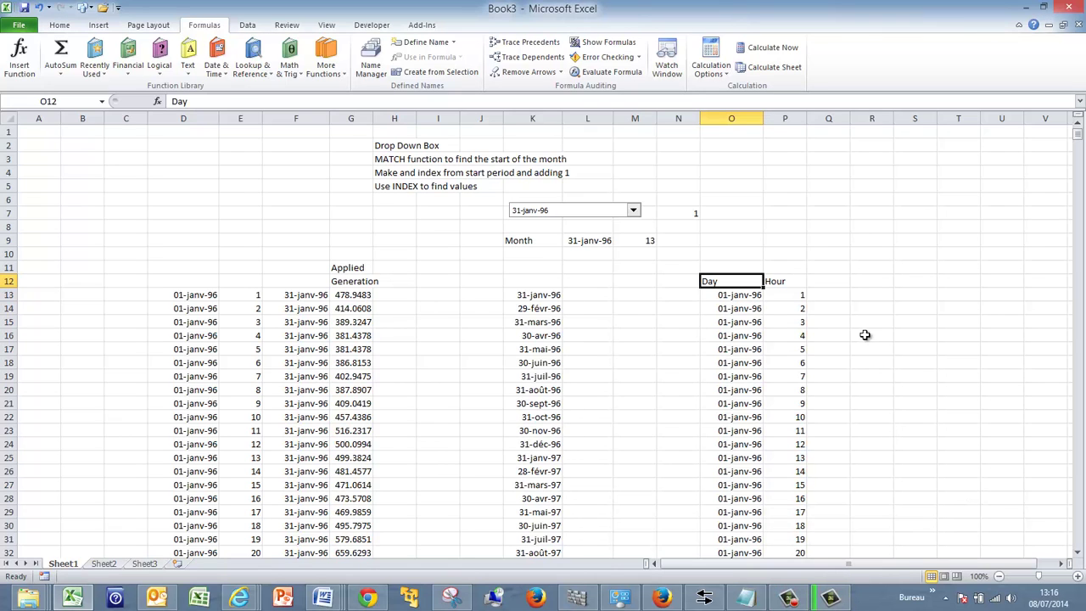
Step: Replace the formula in cell O13 with =EOMONTH(L9;-1), based on the chosen month
{"action": "key", "text": "Down"}
{"action": "key", "text": "Delete"}
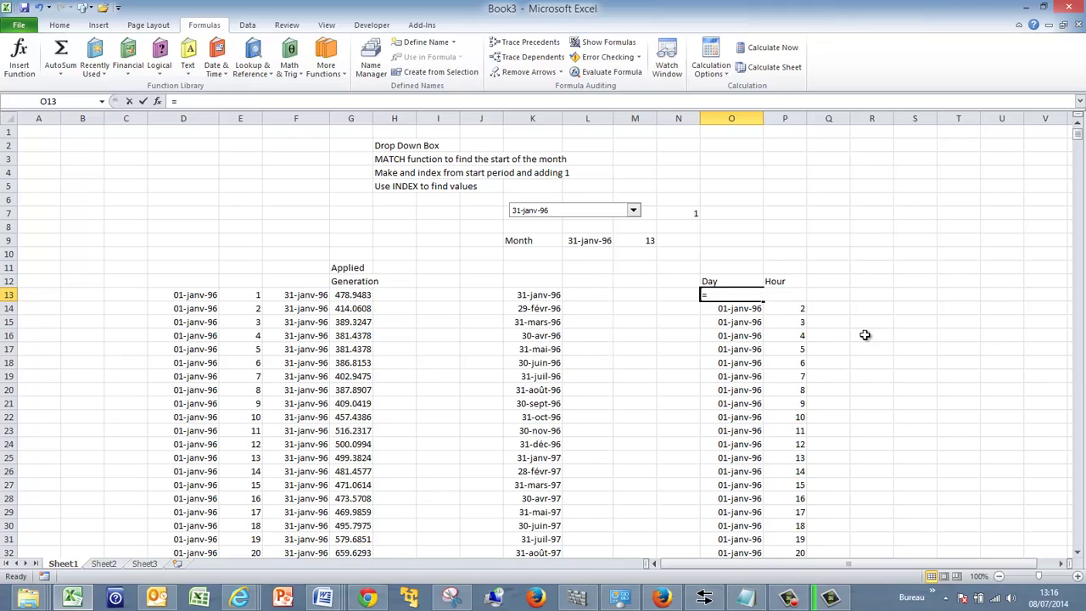
{"action": "type", "text": "=eo"}
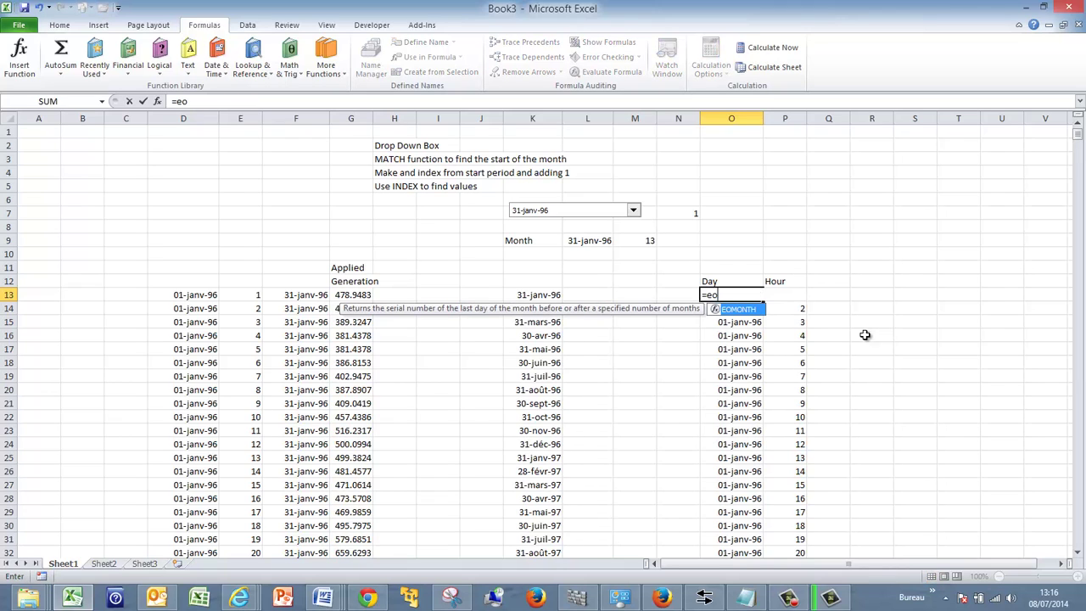
{"action": "key", "text": "Tab"}
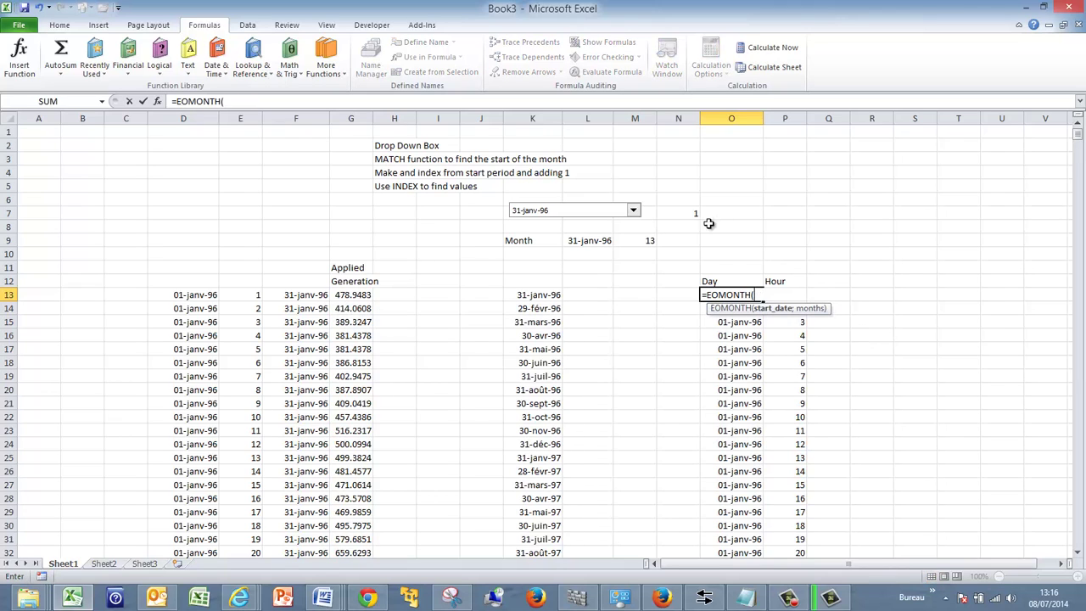
{"action": "left_click", "coordinate": [591, 241]}
{"action": "type", "text": ";-1"}
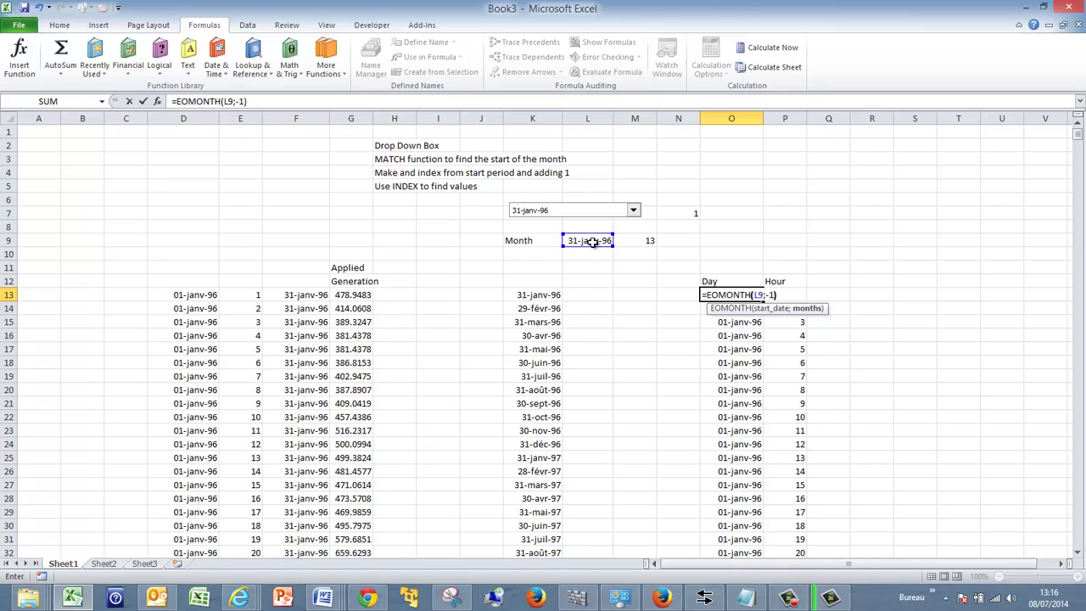
{"action": "key", "text": "Return"}
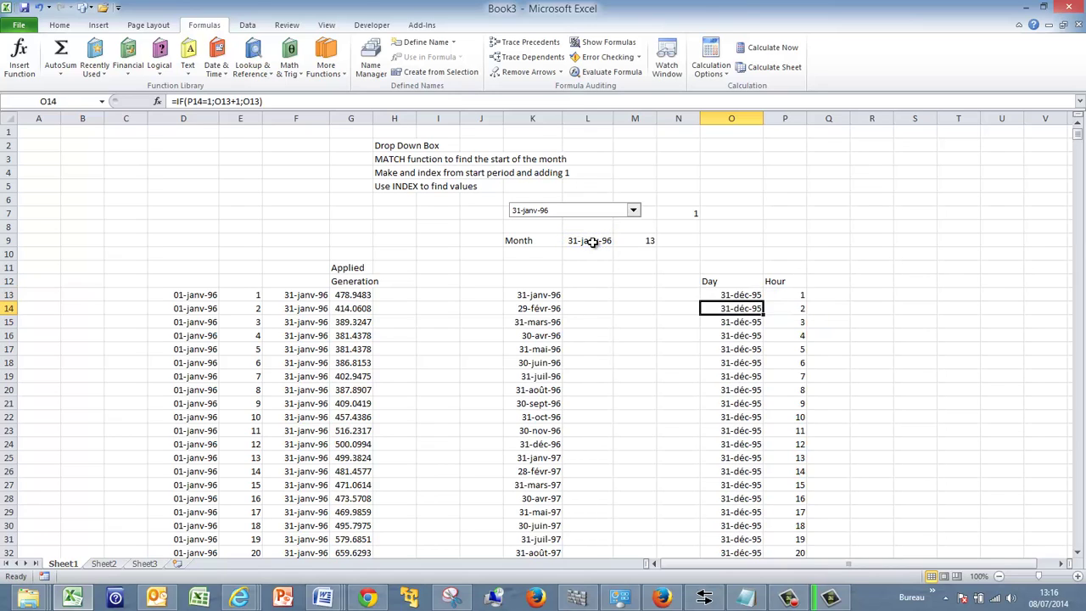
Step: Append +1 to the EOMONTH formula in cell O13 so the Day column starts on the first of the month
{"action": "key", "text": "Up"}
{"action": "key", "text": "F2"}
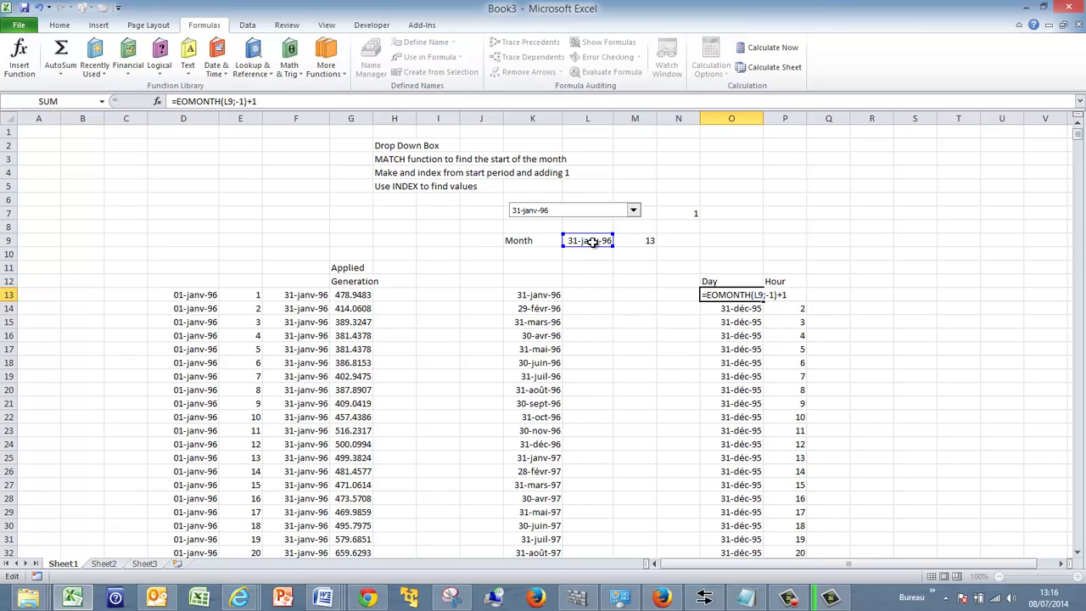
{"action": "type", "text": "+1"}
{"action": "key", "text": "Return"}
{"action": "key", "text": "Up"}
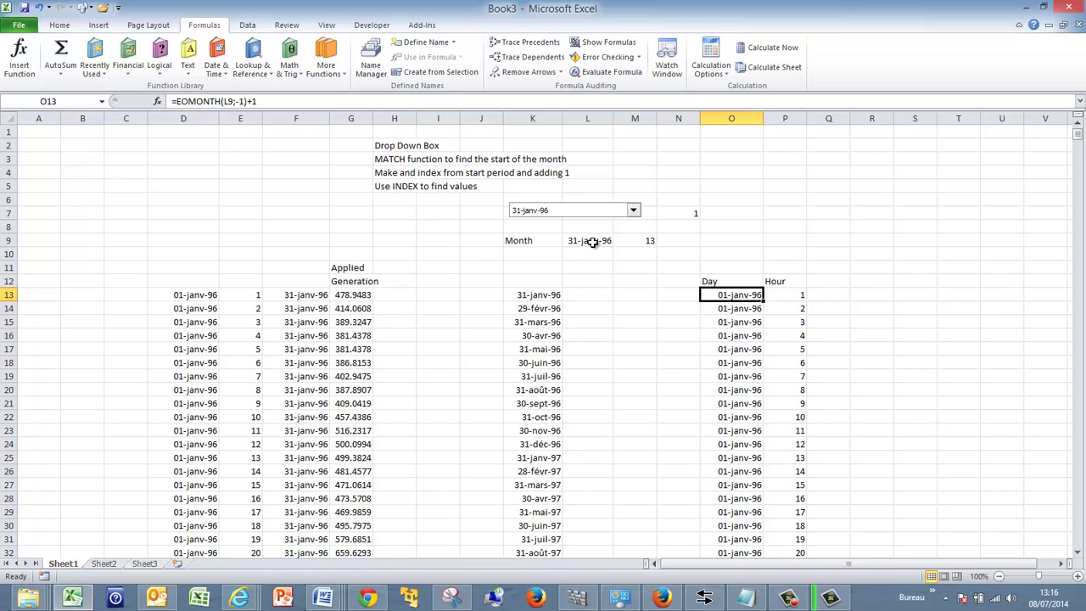
Step: Format the month-end dates in column K, from K13 down, with the month-year date type mars-01
{"action": "key", "text": "Left"}
{"action": "key", "text": "Left"}
{"action": "key", "text": "Left"}
{"action": "key", "text": "Left"}
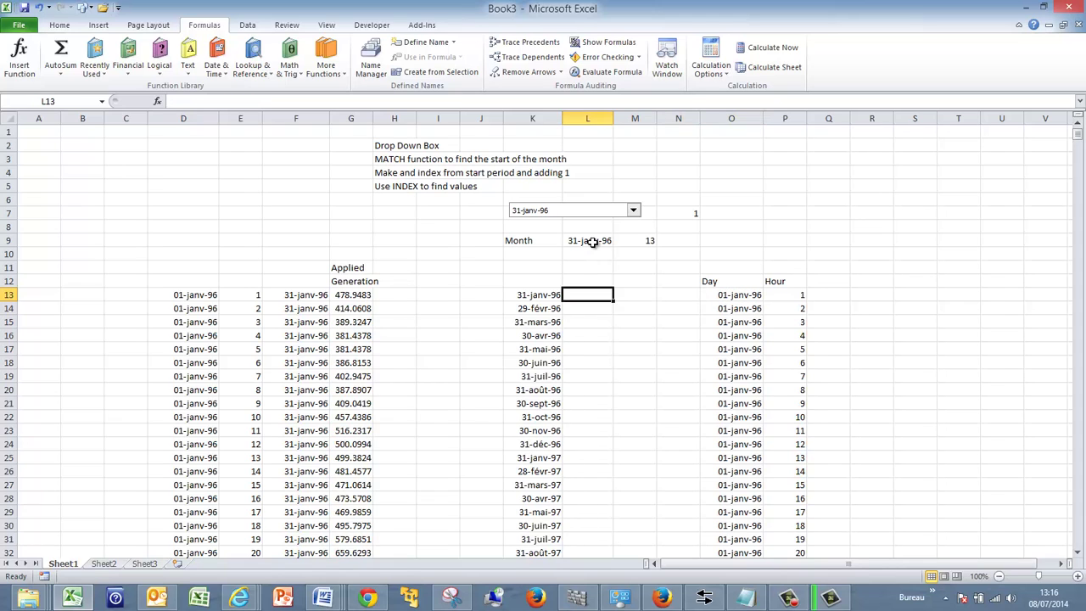
{"action": "key", "text": "ctrl+shift+Down"}
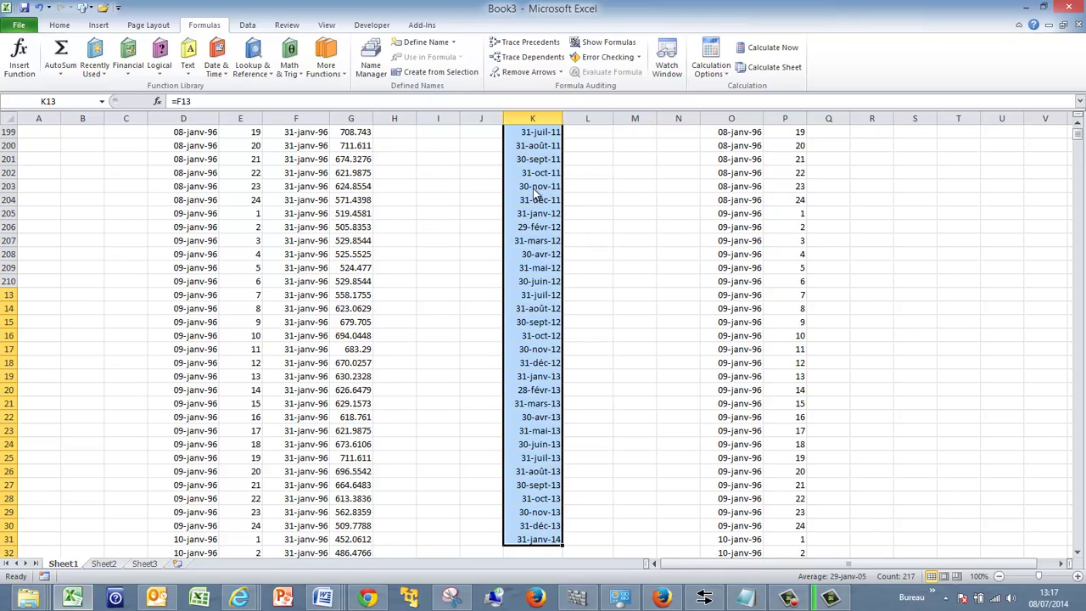
{"action": "key", "text": "ctrl+1"}
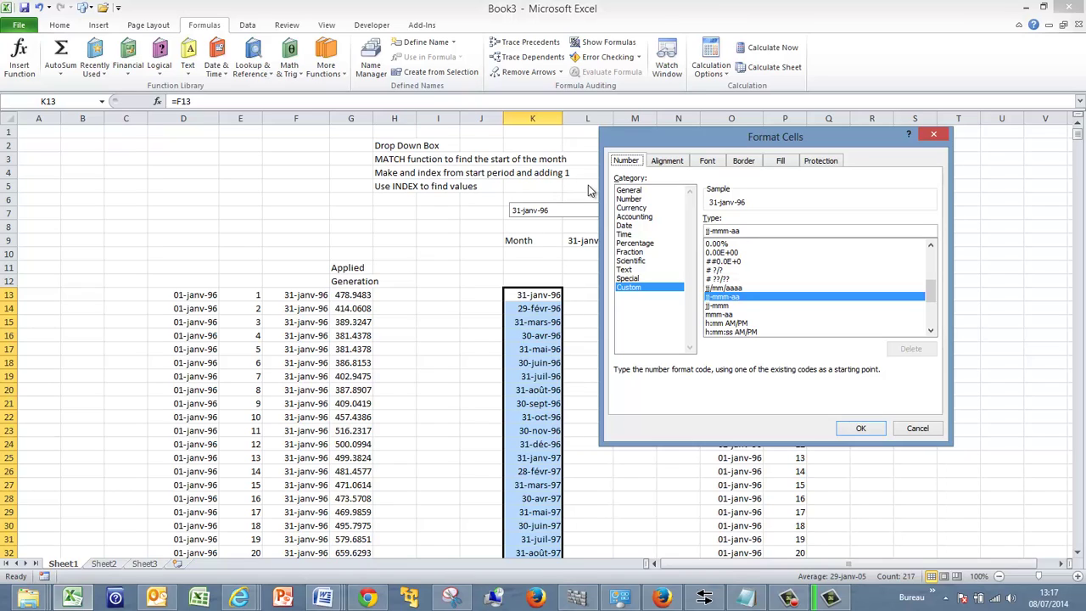
{"action": "left_click", "coordinate": [626, 226]}
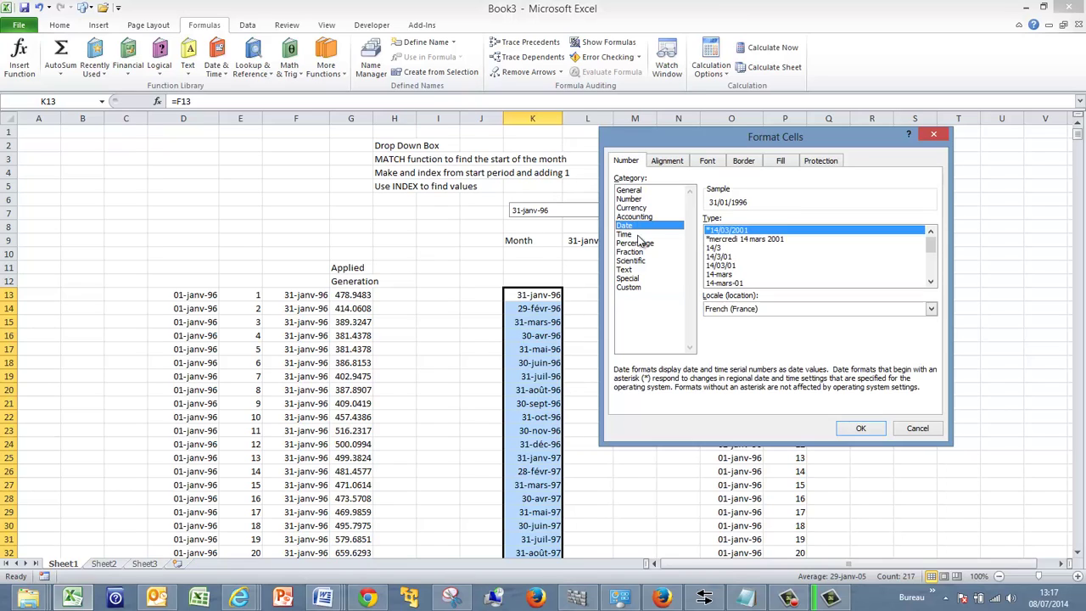
{"action": "left_click", "coordinate": [931, 283]}
{"action": "left_click", "coordinate": [931, 283]}
{"action": "left_click", "coordinate": [931, 284]}
{"action": "left_click", "coordinate": [931, 283]}
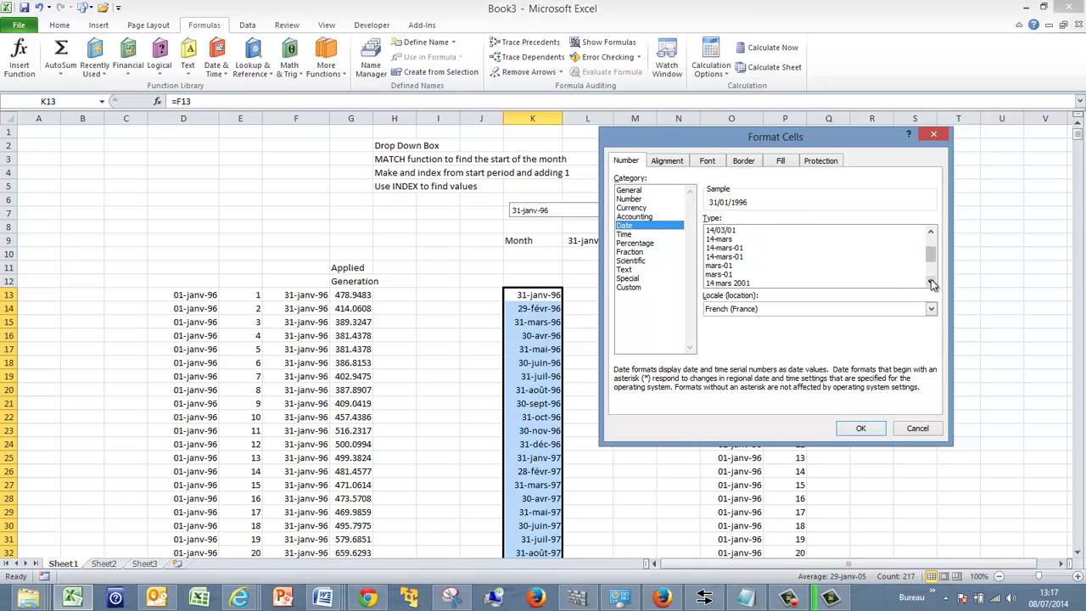
{"action": "left_click", "coordinate": [930, 283]}
{"action": "left_click", "coordinate": [931, 284]}
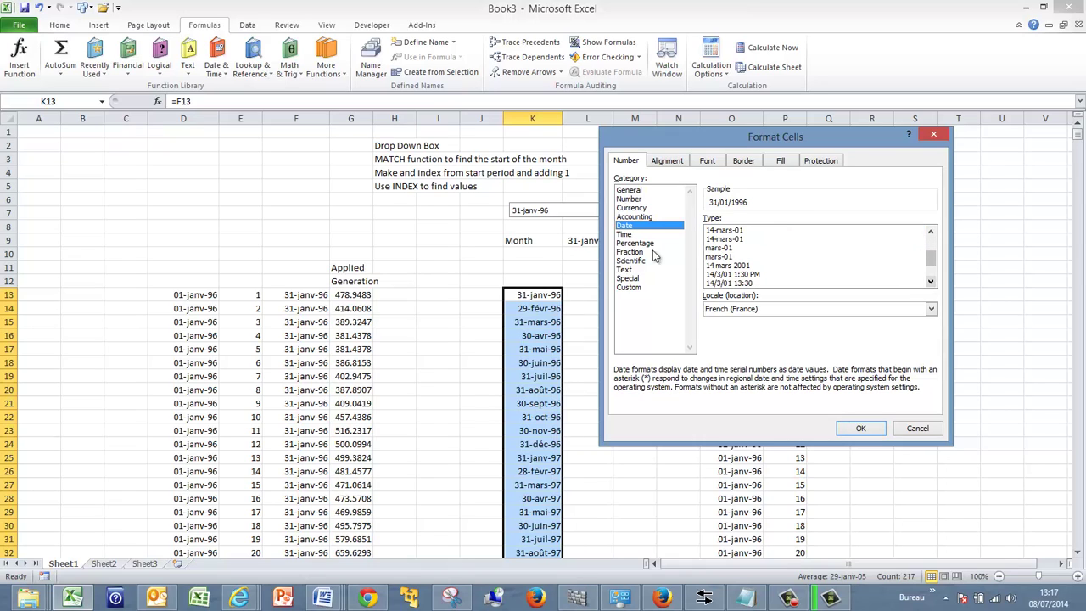
{"action": "left_click", "coordinate": [716, 249]}
{"action": "left_click", "coordinate": [859, 429]}
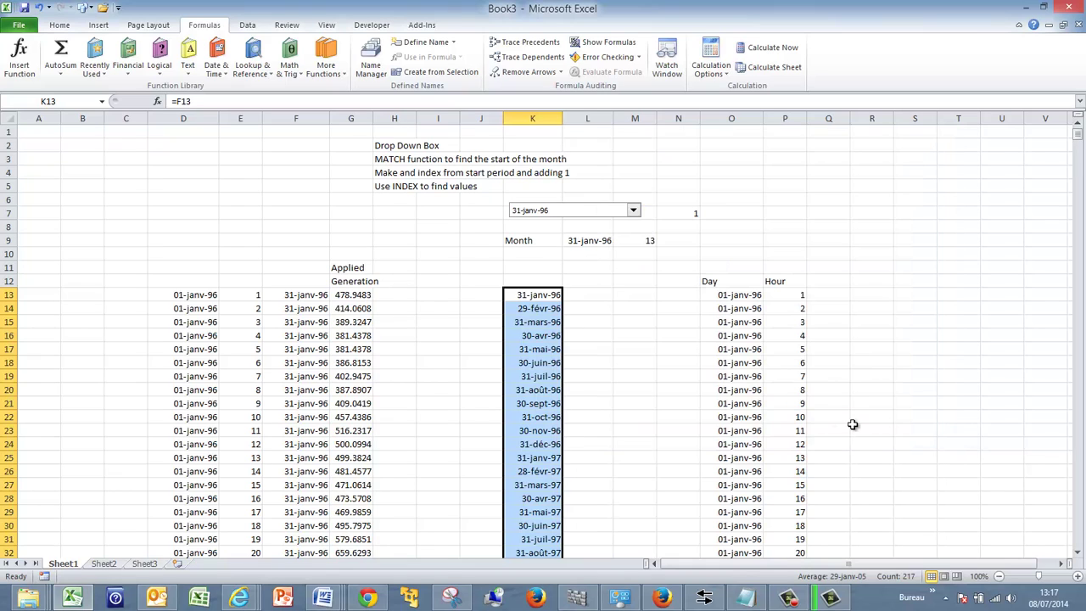
{"action": "left_click", "coordinate": [644, 281]}
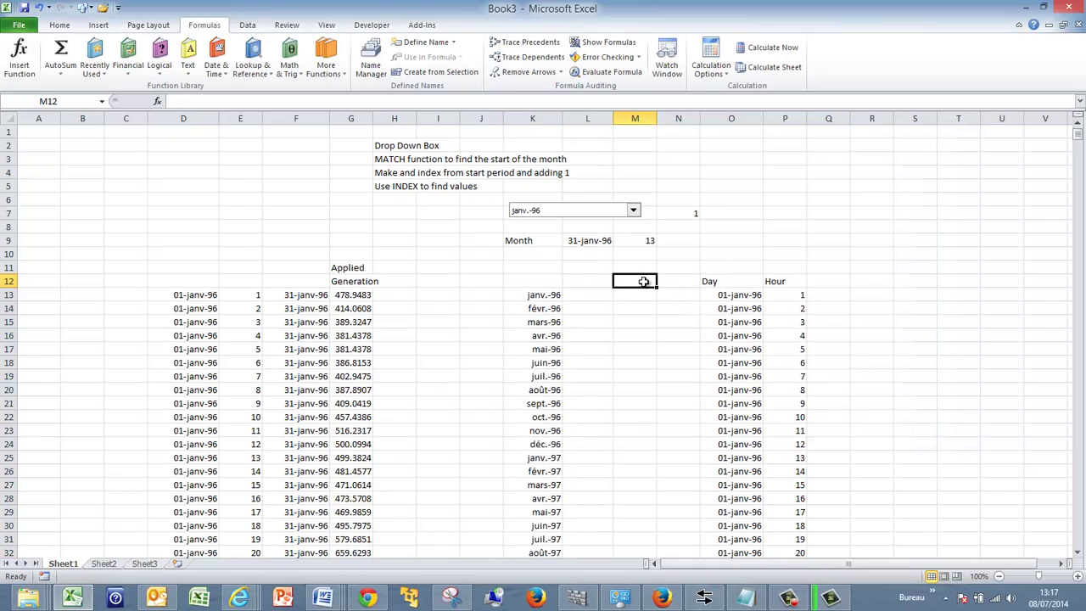
Step: Enter the header Row in cell Q12, next to the Hour header
{"action": "left_click", "coordinate": [801, 295]}
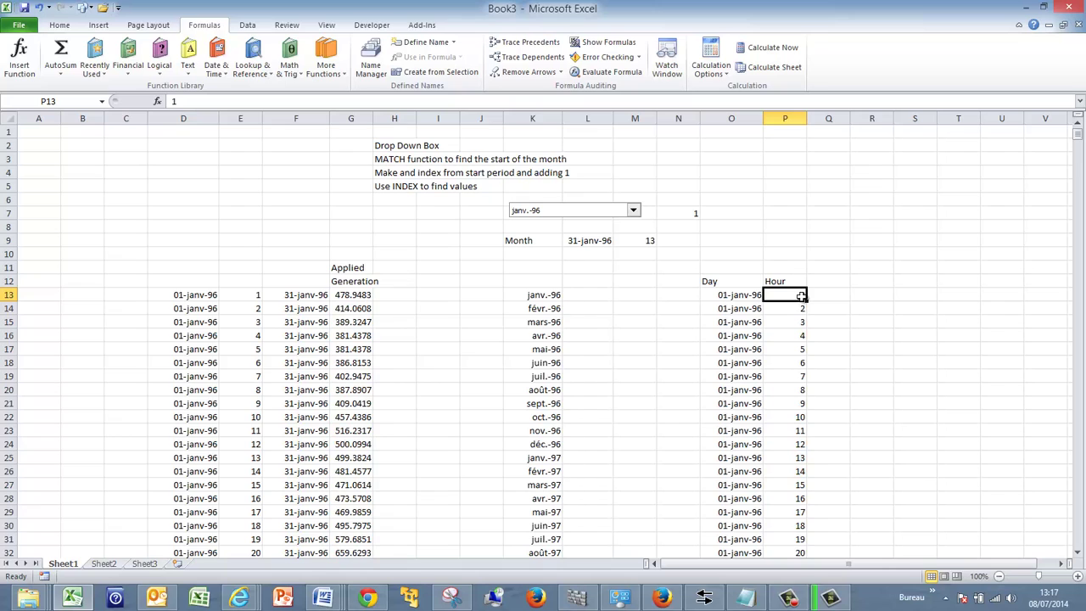
{"action": "key", "text": "Right"}
{"action": "key", "text": "Right"}
{"action": "key", "text": "Left"}
{"action": "key", "text": "Left"}
{"action": "key", "text": "Up"}
{"action": "key", "text": "Right"}
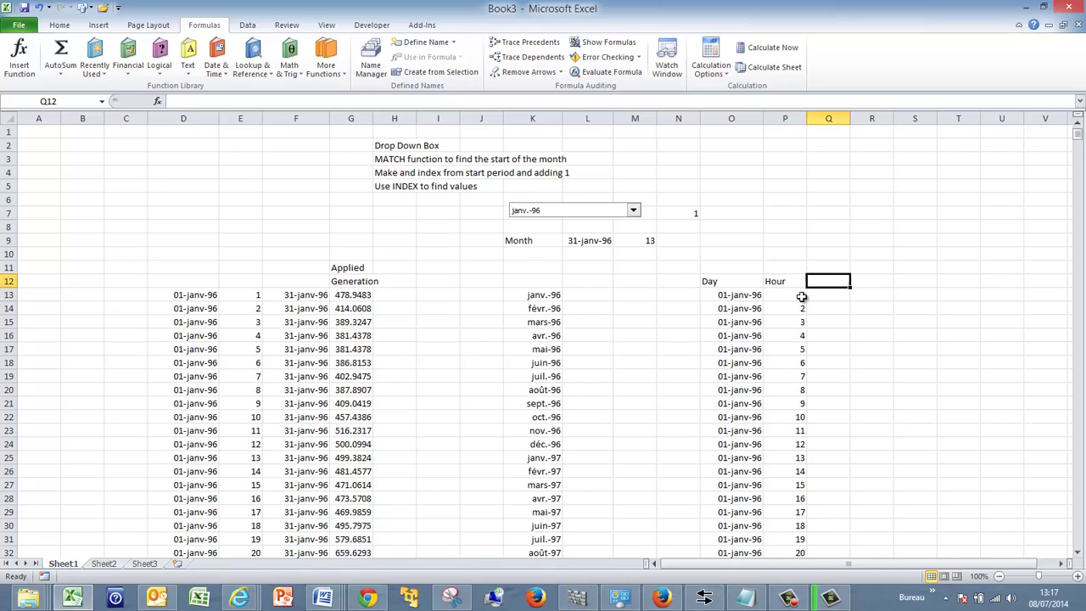
{"action": "type", "text": "Row"}
{"action": "key", "text": "Return"}
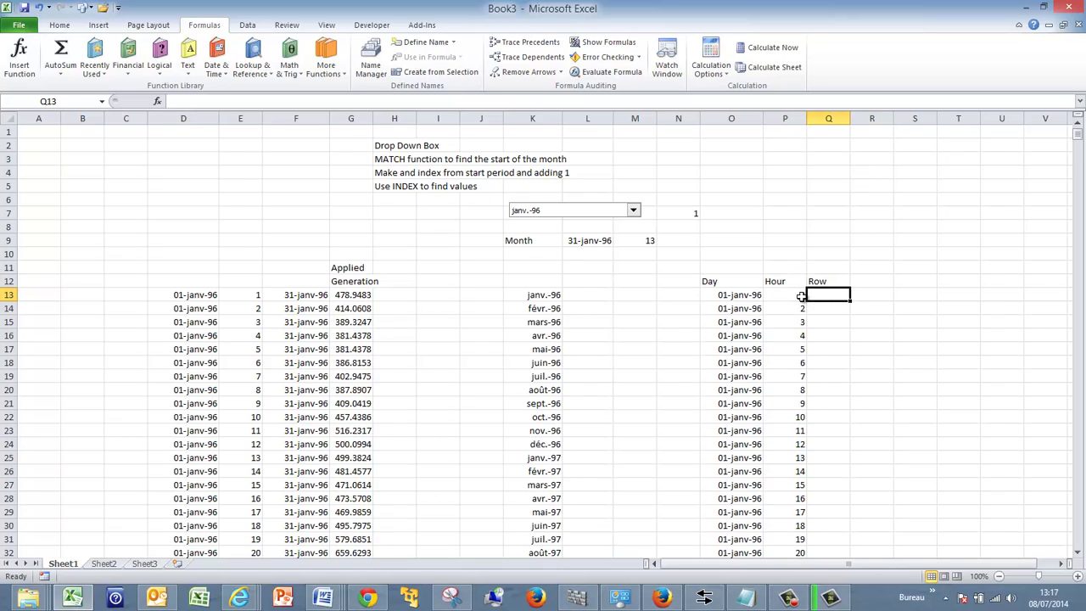
Step: Enter =M9 in cell Q13 to start the Row column at the matched row number
{"action": "type", "text": "="}
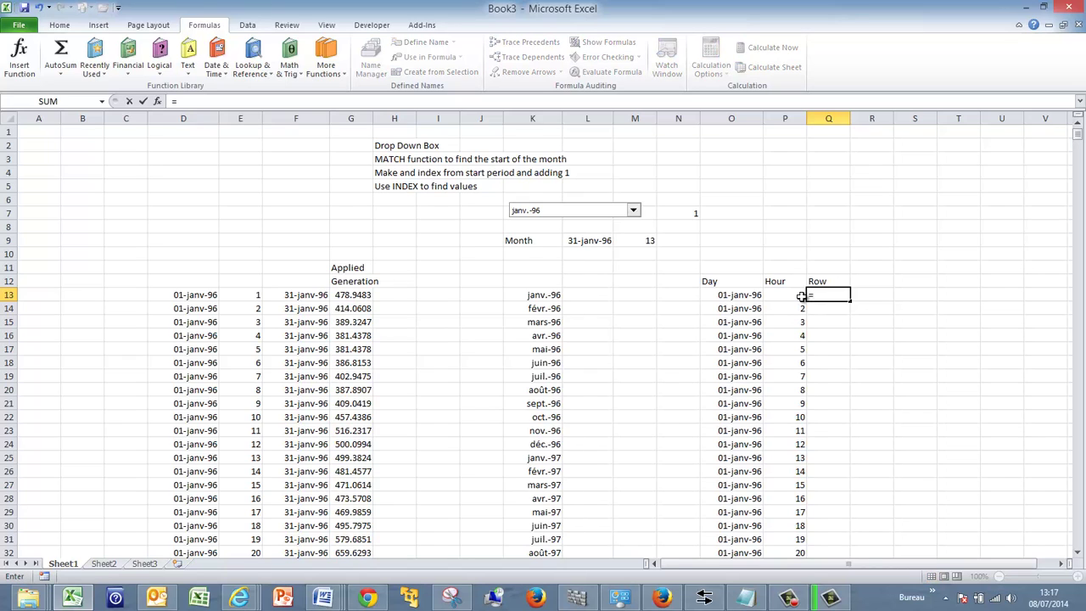
{"action": "key", "text": "Up"}
{"action": "key", "text": "Up"}
{"action": "key", "text": "Up"}
{"action": "key", "text": "Up"}
{"action": "key", "text": "Left"}
{"action": "key", "text": "Left"}
{"action": "key", "text": "Left"}
{"action": "key", "text": "Left"}
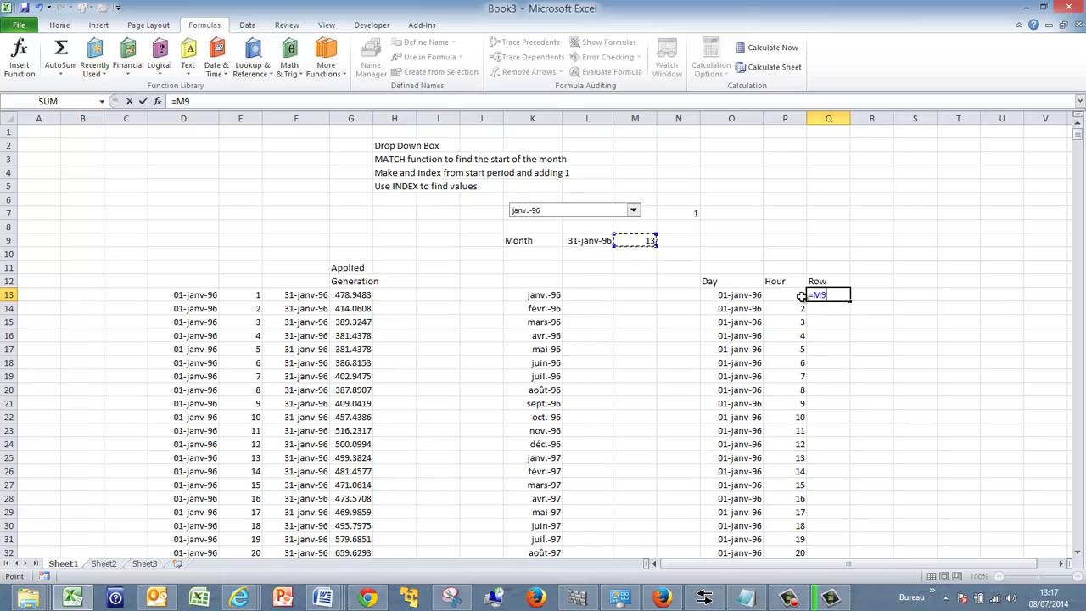
{"action": "key", "text": "Return"}
Step: Enter =Q13+1 in cell Q14 and fill it down to the end of the Day and Hour table
{"action": "type", "text": "="}
{"action": "key", "text": "Up"}
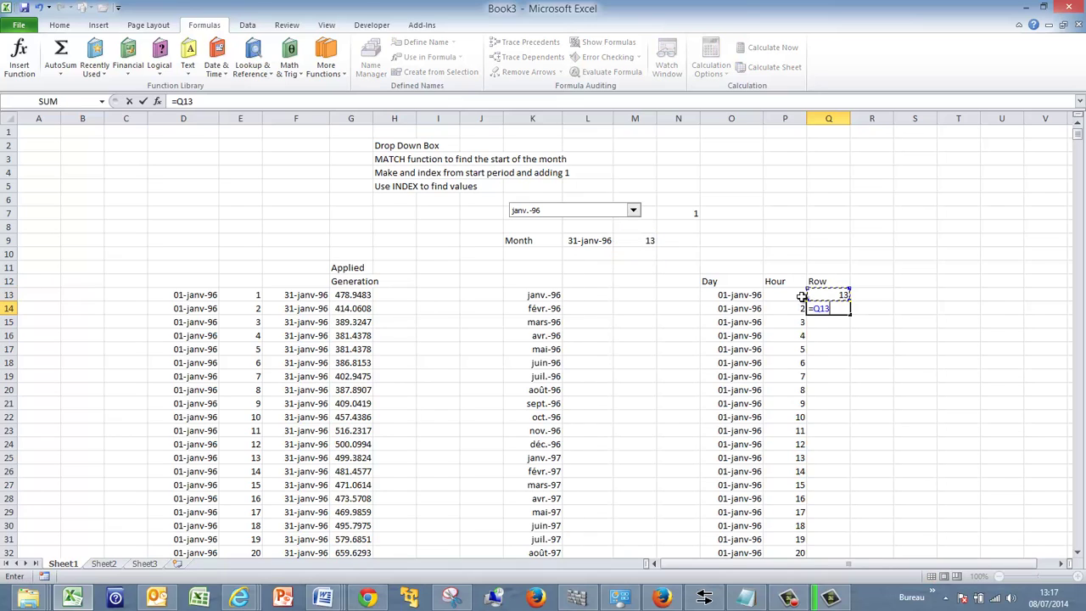
{"action": "type", "text": "+1"}
{"action": "key", "text": "Return"}
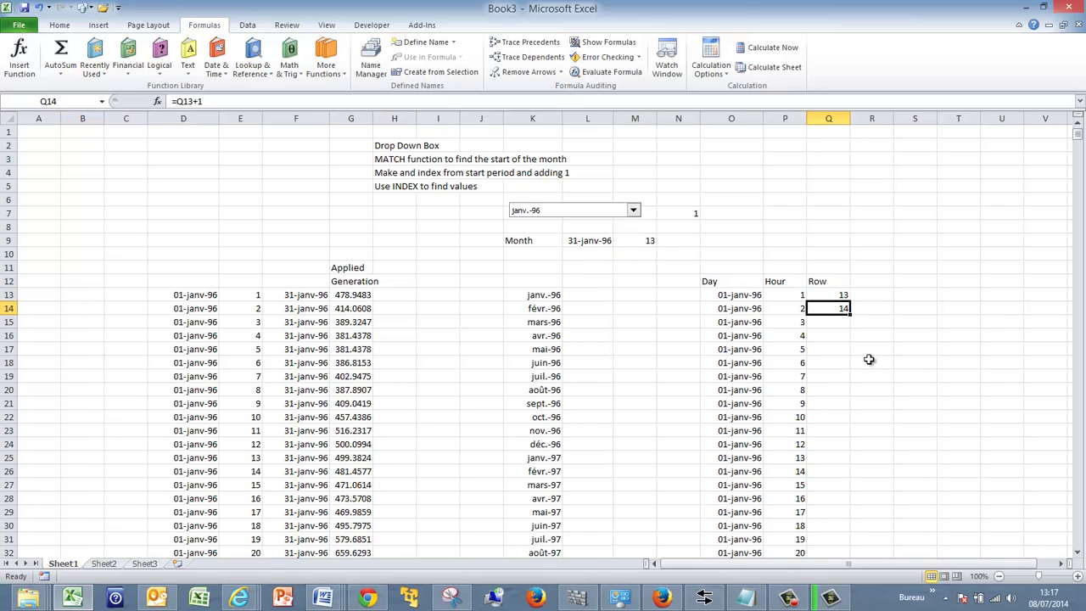
{"action": "left_click_drag", "start_coordinate": [850, 314], "coordinate": [852, 316]}
{"action": "double_click", "coordinate": [851, 315]}
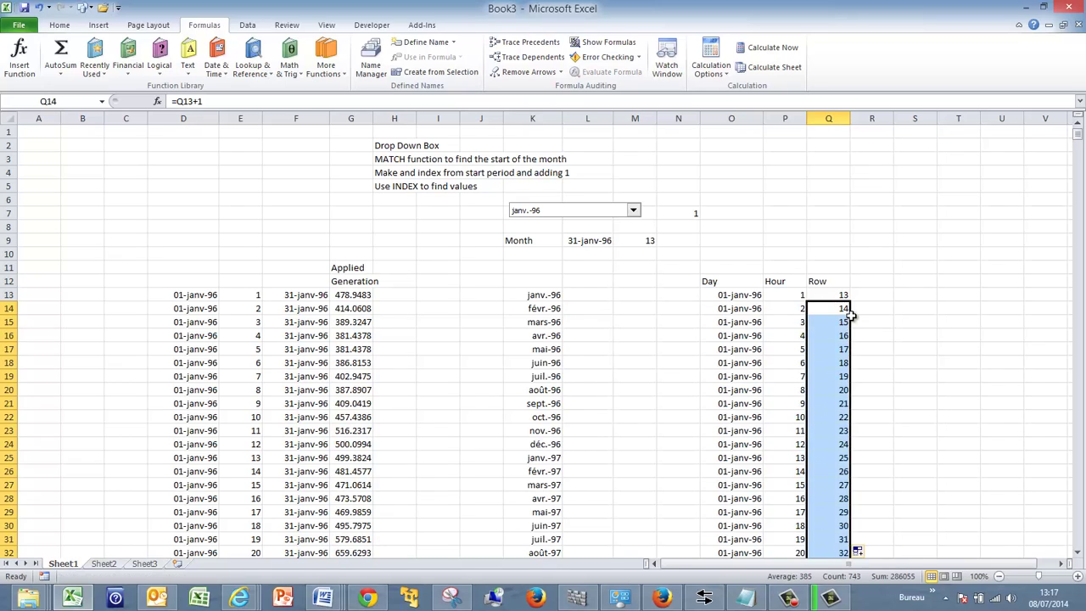
Step: Enter the header Index in cell R12, next to the Row header
{"action": "key", "text": "ctrl+Up"}
{"action": "key", "text": "Right"}
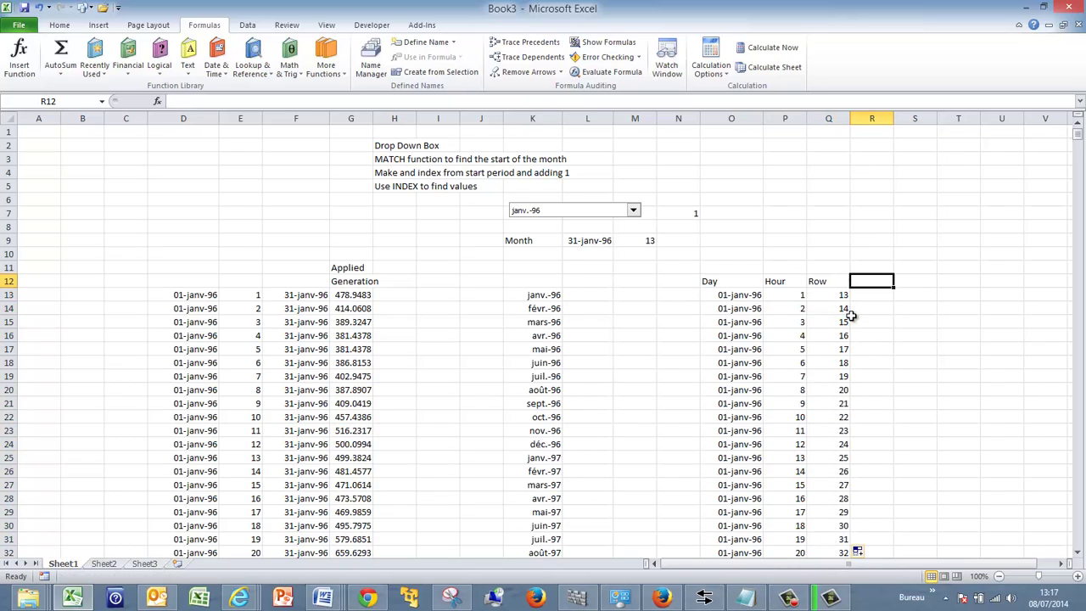
{"action": "type", "text": "Index"}
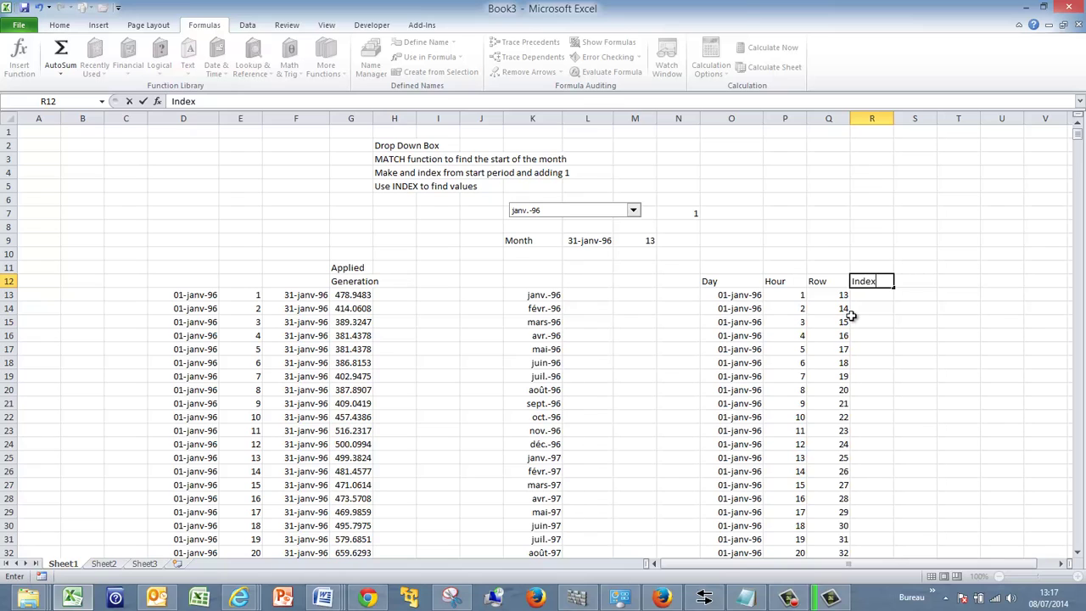
{"action": "key", "text": "Return"}
Step: Enter =INDEX(G:G;Q13) in cell R13 to look up the generation value for that row
{"action": "type", "text": "=i"}
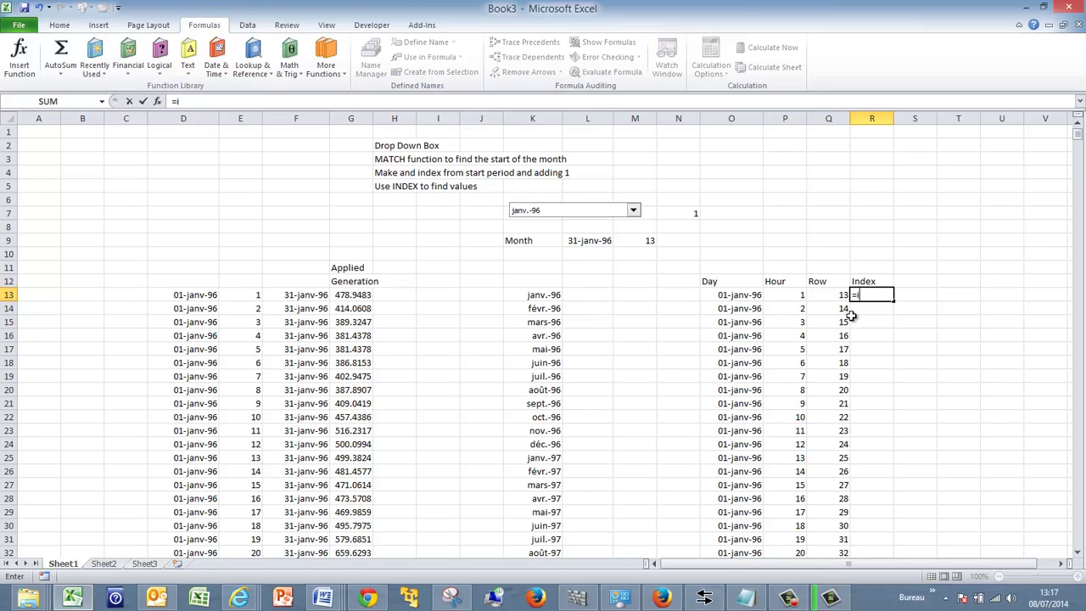
{"action": "type", "text": "n"}
{"action": "key", "text": "Tab"}
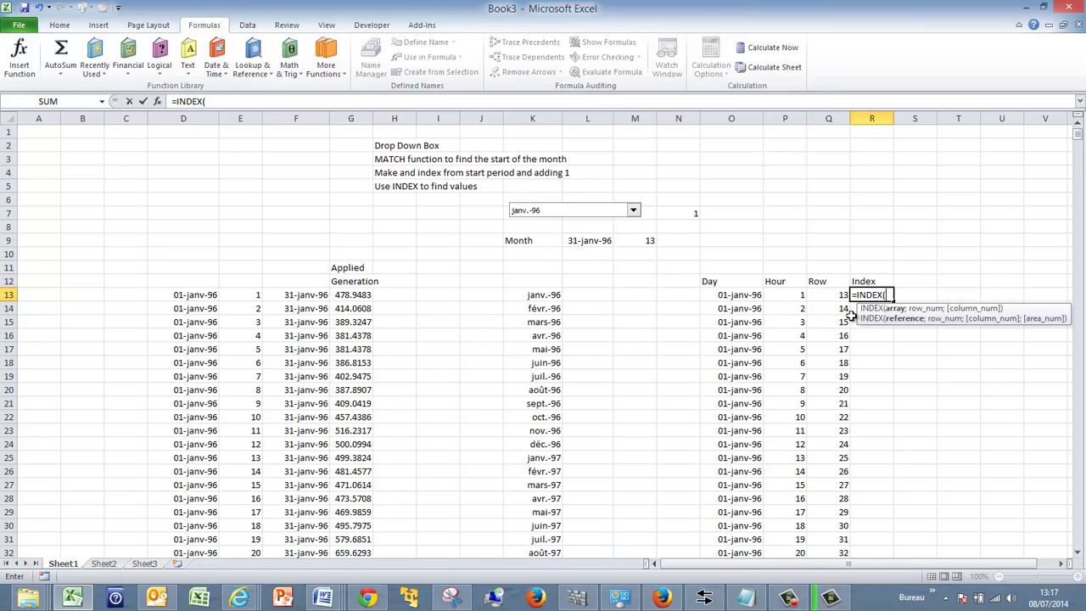
{"action": "left_click", "coordinate": [345, 119]}
{"action": "type", "text": ";"}
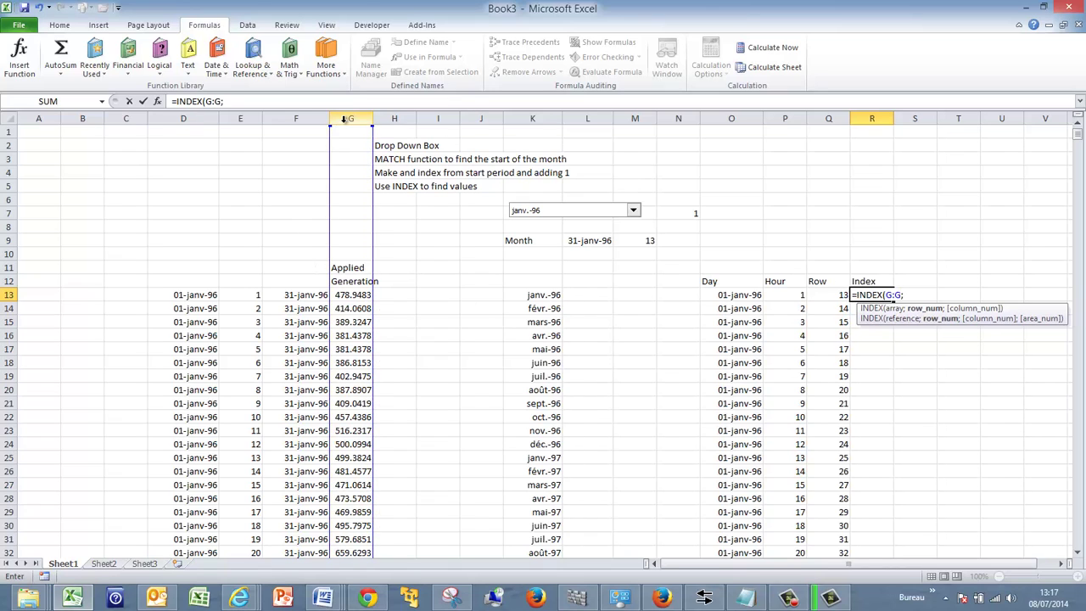
{"action": "type", "text": "Q13"}
{"action": "key", "text": "Return"}
{"action": "key", "text": "Up"}
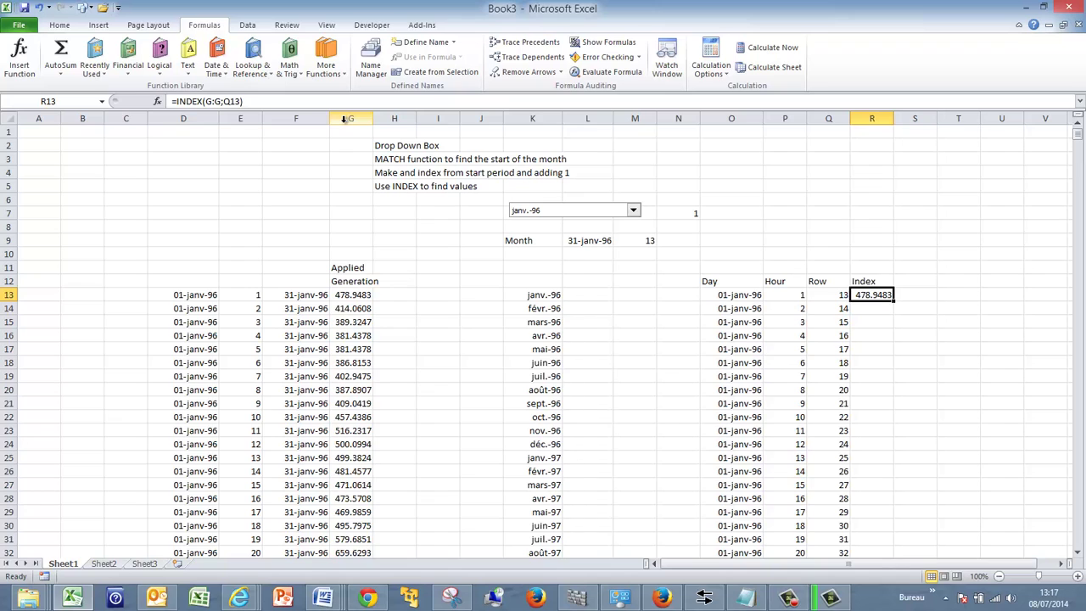
Step: Fill the INDEX formula down column R to the end of the table and show its values with two decimals
{"action": "double_click", "coordinate": [894, 301]}
{"action": "key", "text": "Right"}
{"action": "key", "text": "Right"}
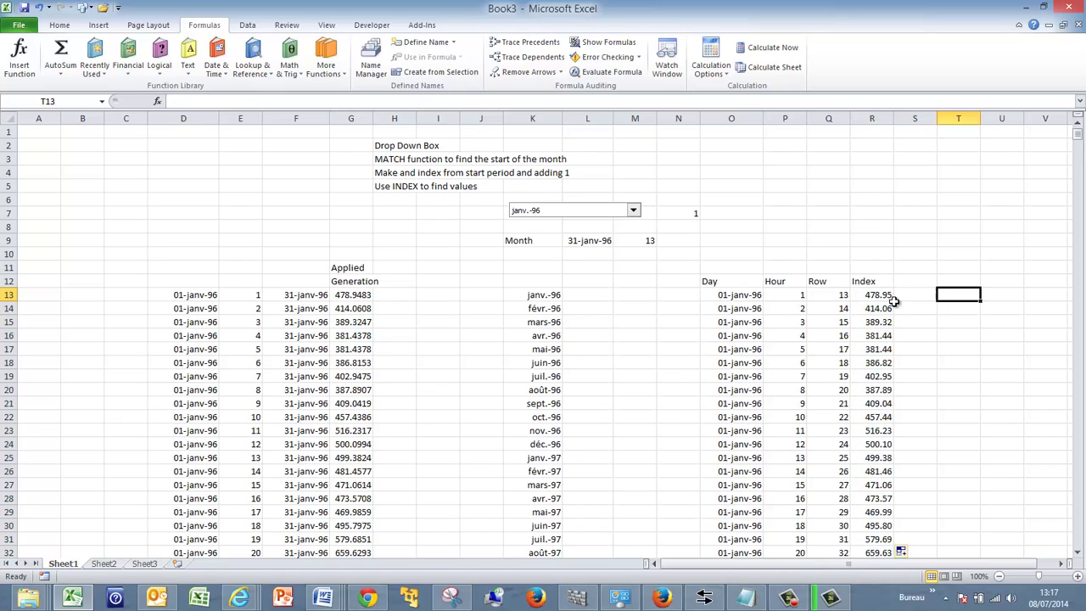
Step: Insert an empty column between the Row and Index columns
{"action": "key", "text": "Left"}
{"action": "key", "text": "Left"}
{"action": "key", "text": "Left"}
{"action": "key", "text": "Left"}
{"action": "key", "text": "Right"}
{"action": "key", "text": "Right"}
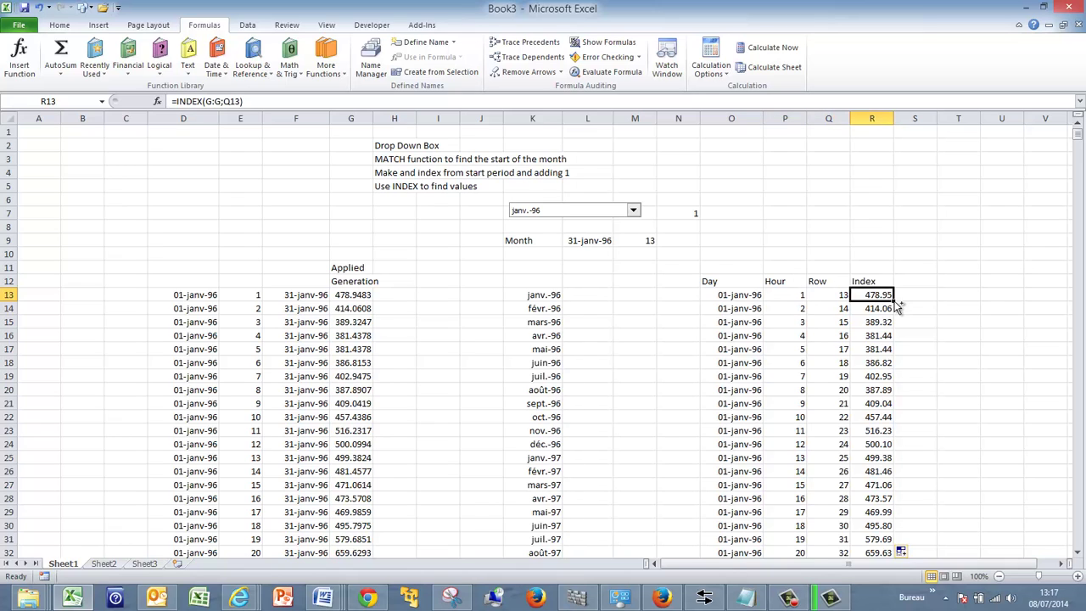
{"action": "key", "text": "ctrl+space"}
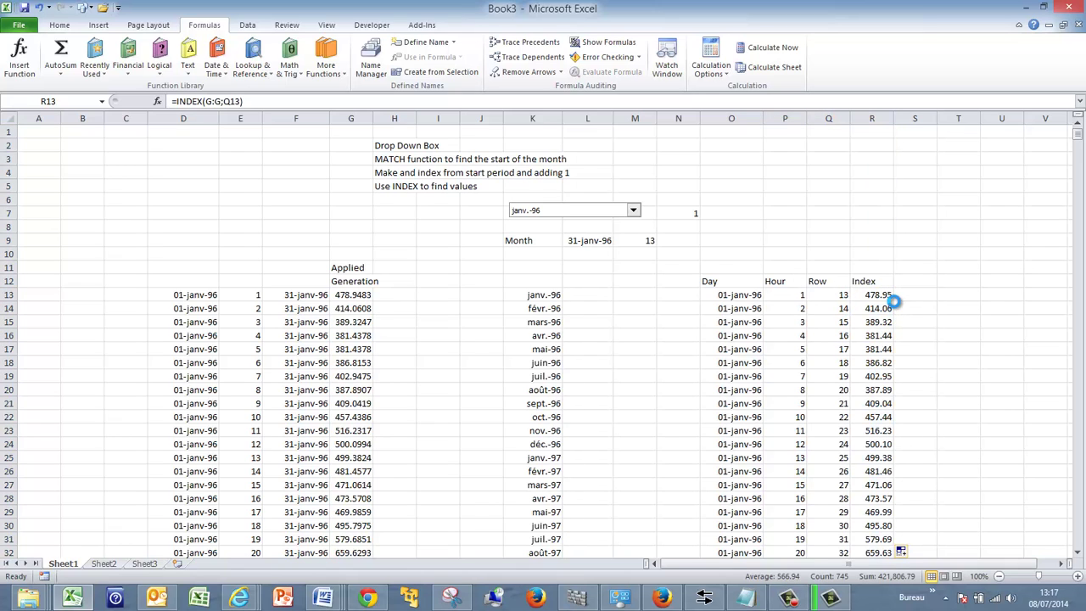
{"action": "key", "text": "Left"}
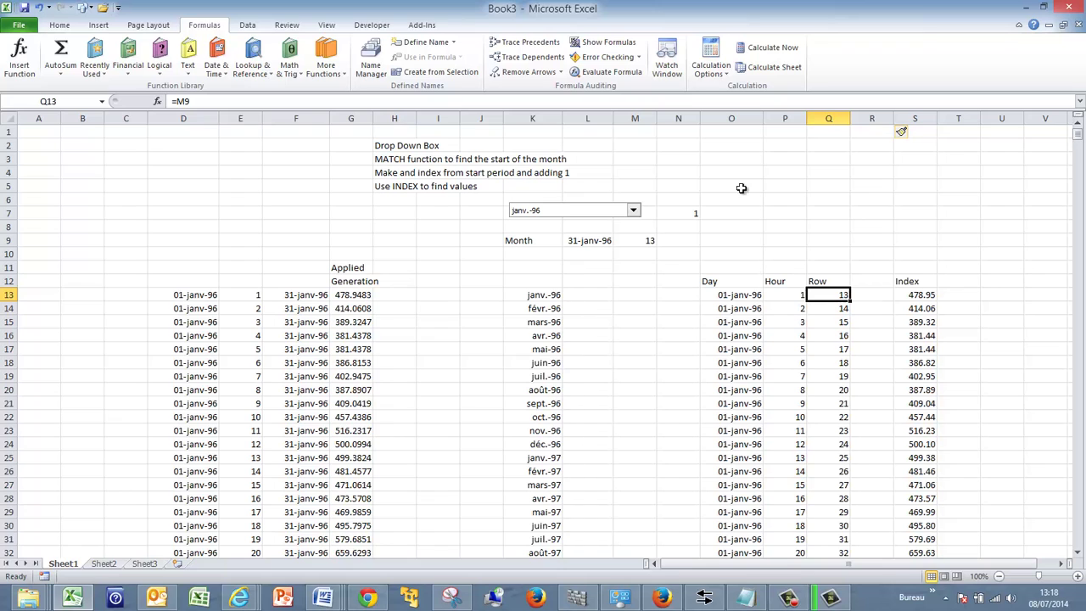
Step: Move the Day column from column O into the empty column R, between Row and Index
{"action": "left_click", "coordinate": [723, 118]}
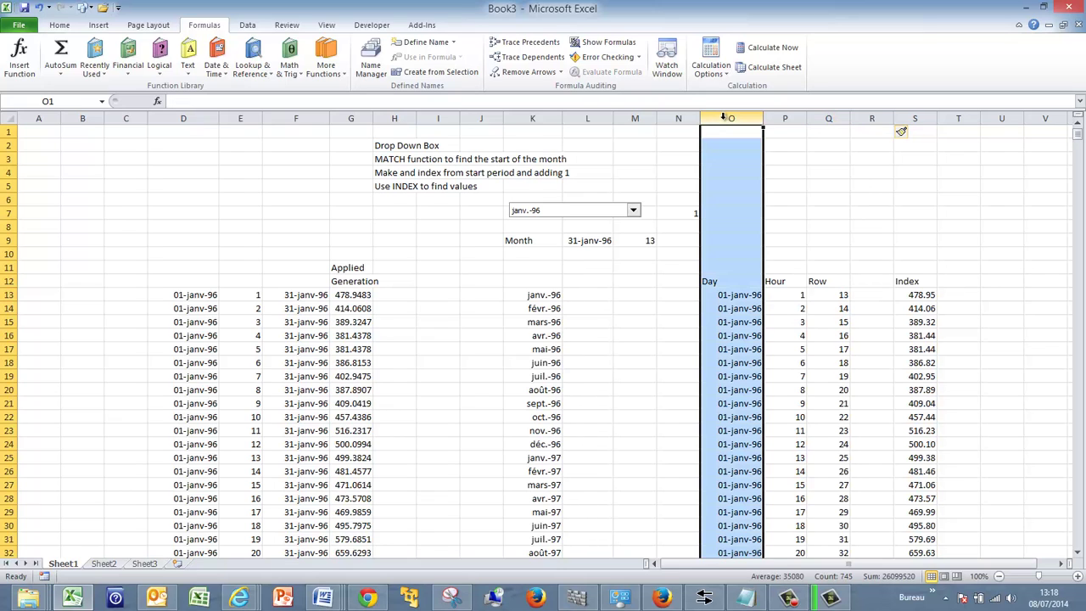
{"action": "key", "text": "ctrl+c"}
{"action": "key", "text": "Right"}
{"action": "key", "text": "Right"}
{"action": "key", "text": "Right"}
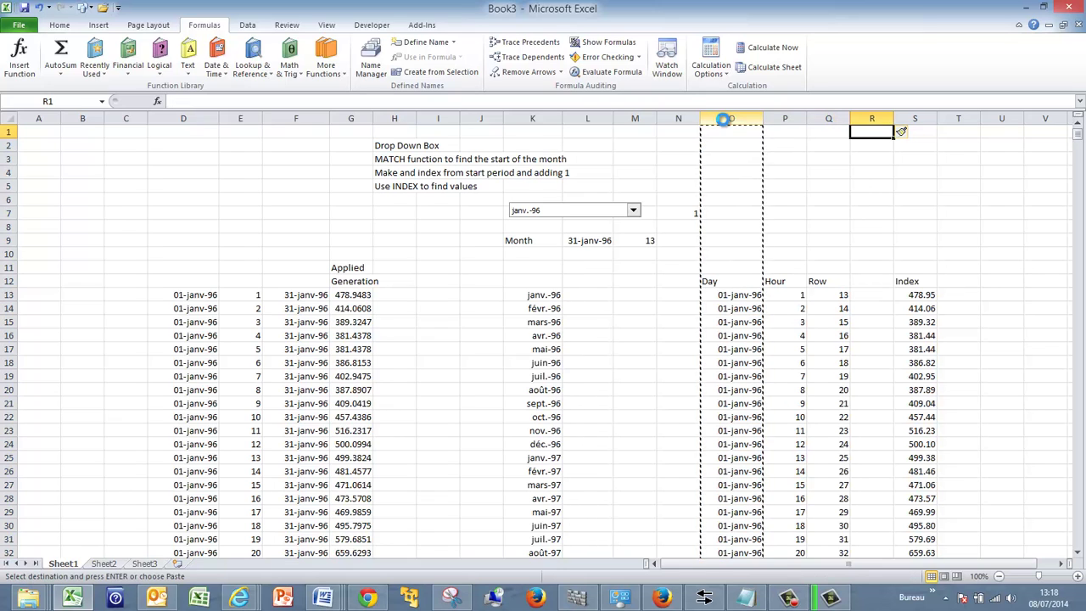
{"action": "key", "text": "ctrl+space"}
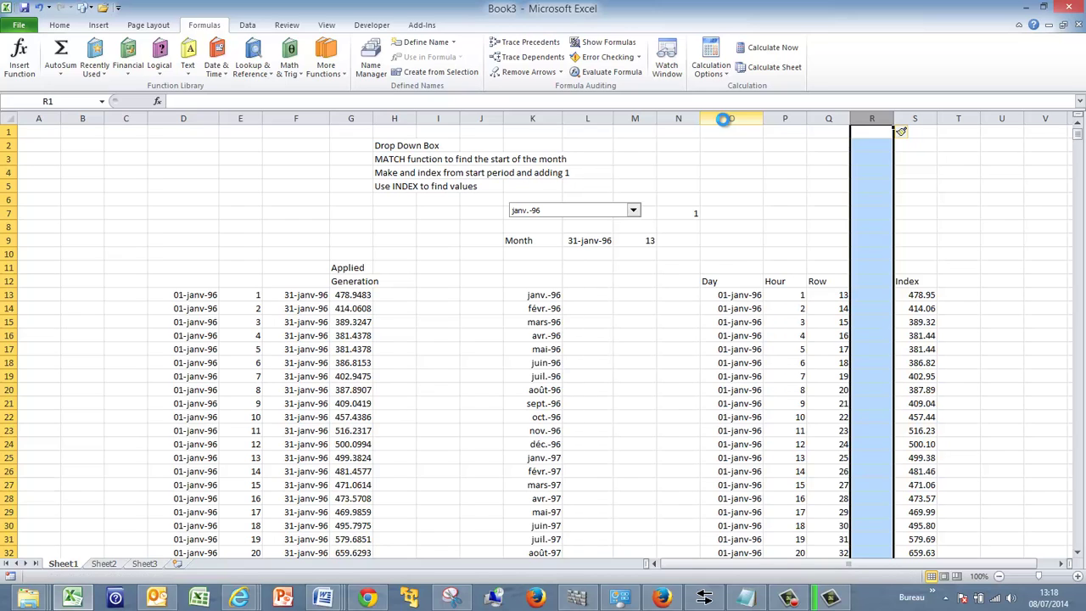
{"action": "key", "text": "ctrl+v"}
Step: Create a chart on its own sheet from the Day and Index data in R12:S756
{"action": "key", "text": "Down"}
{"action": "key", "text": "Down"}
{"action": "key", "text": "Down"}
{"action": "key", "text": "Down"}
{"action": "key", "text": "Down"}
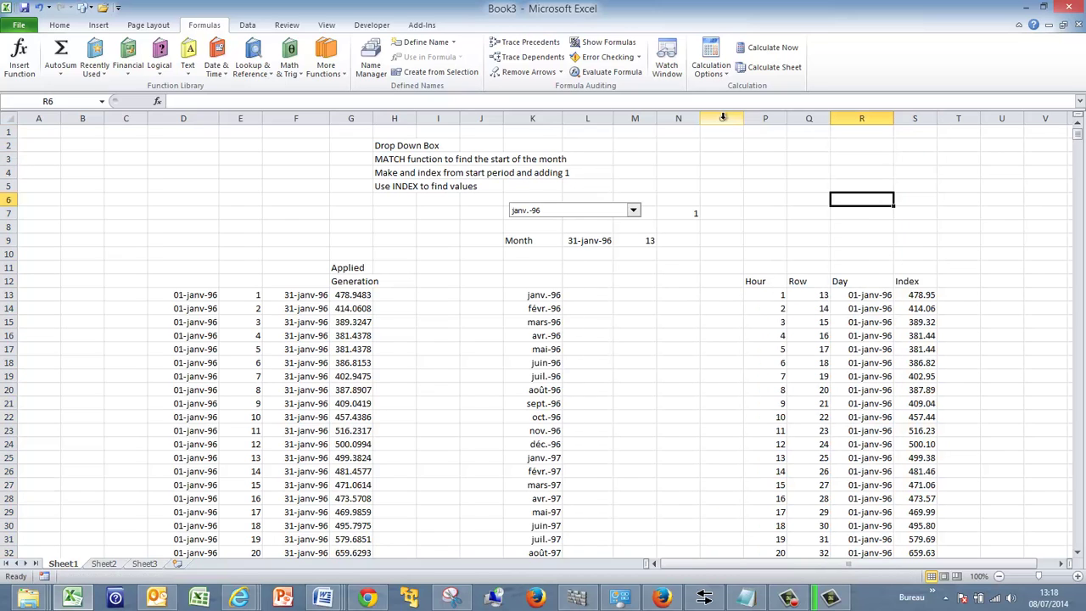
{"action": "key", "text": "Down"}
{"action": "key", "text": "Down"}
{"action": "key", "text": "Down"}
{"action": "key", "text": "Down"}
{"action": "key", "text": "Down"}
{"action": "key", "text": "Down"}
{"action": "key", "text": "Down"}
{"action": "key", "text": "Down"}
{"action": "key", "text": "Up"}
{"action": "key", "text": "Up"}
{"action": "key", "text": "shift+Right"}
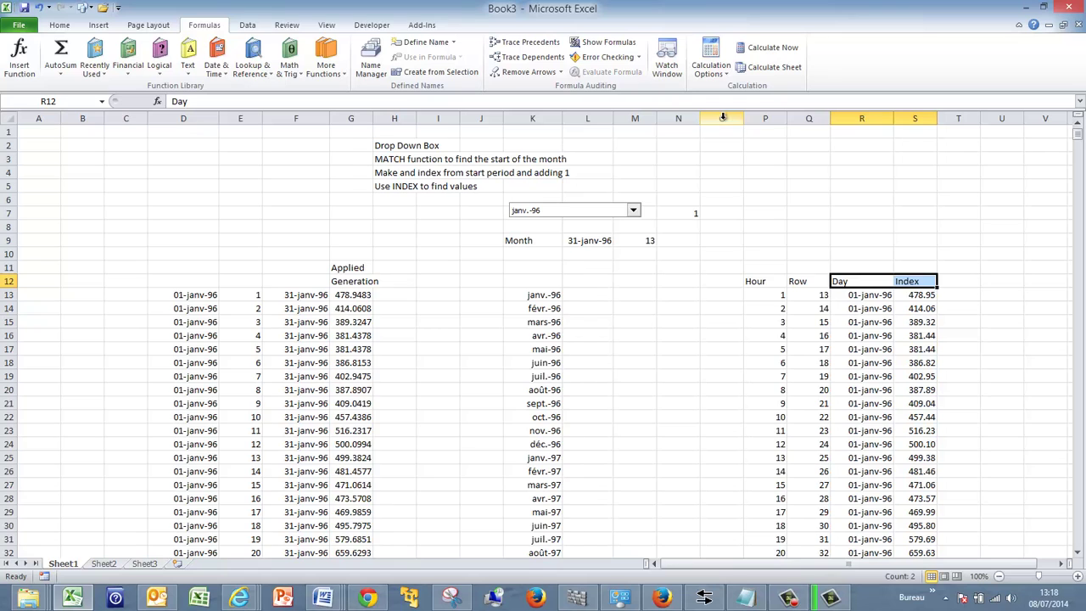
{"action": "key", "text": "ctrl+shift+Down"}
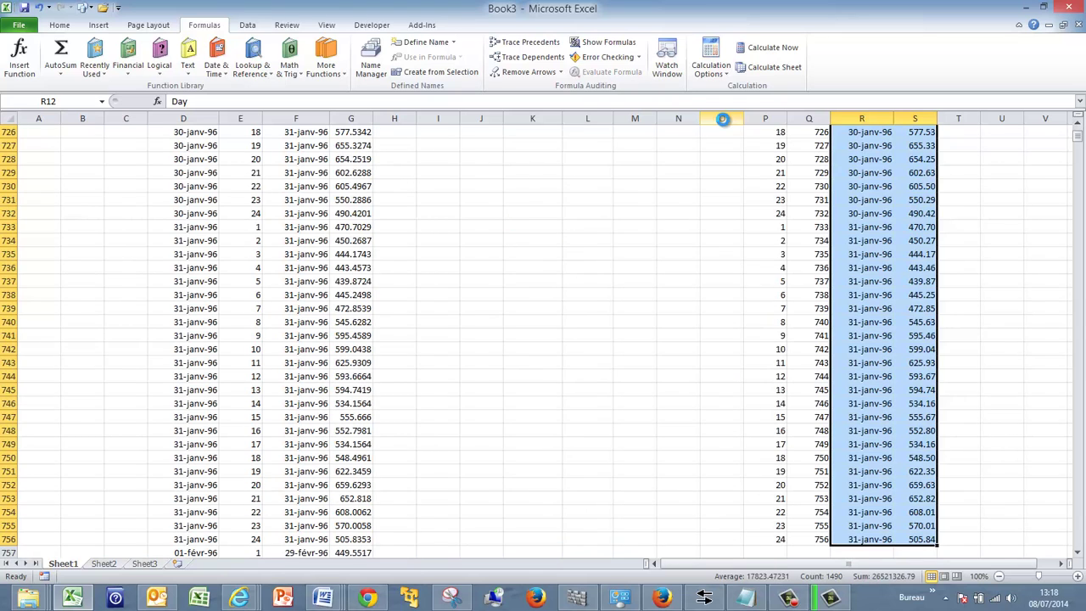
{"action": "key", "text": "F11"}
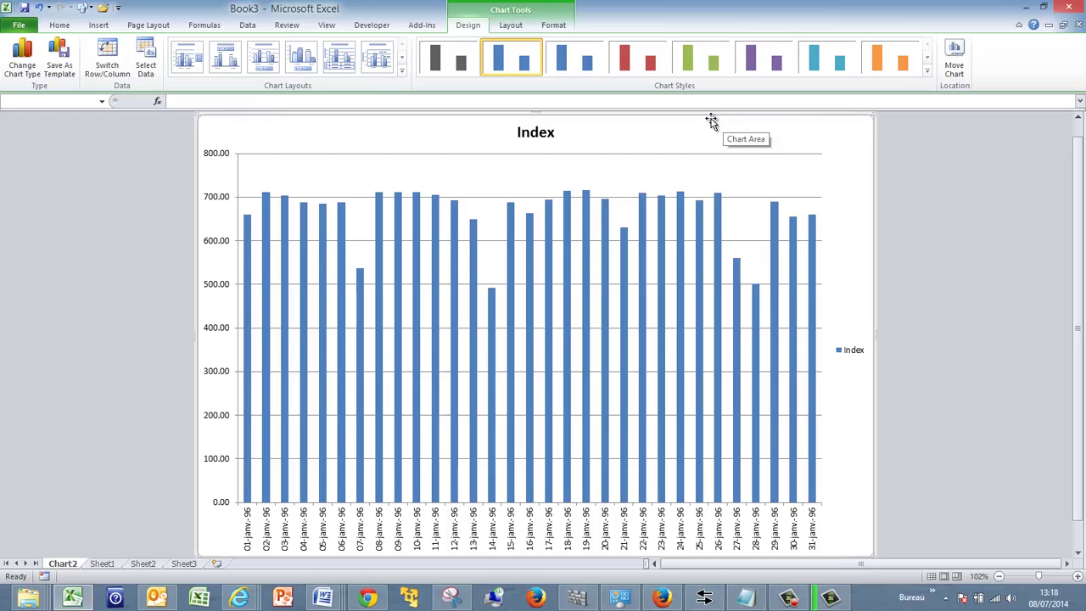
Step: Change the chart of daily Index values to the basic line type
{"action": "mouse_move", "coordinate": [290, 246]}
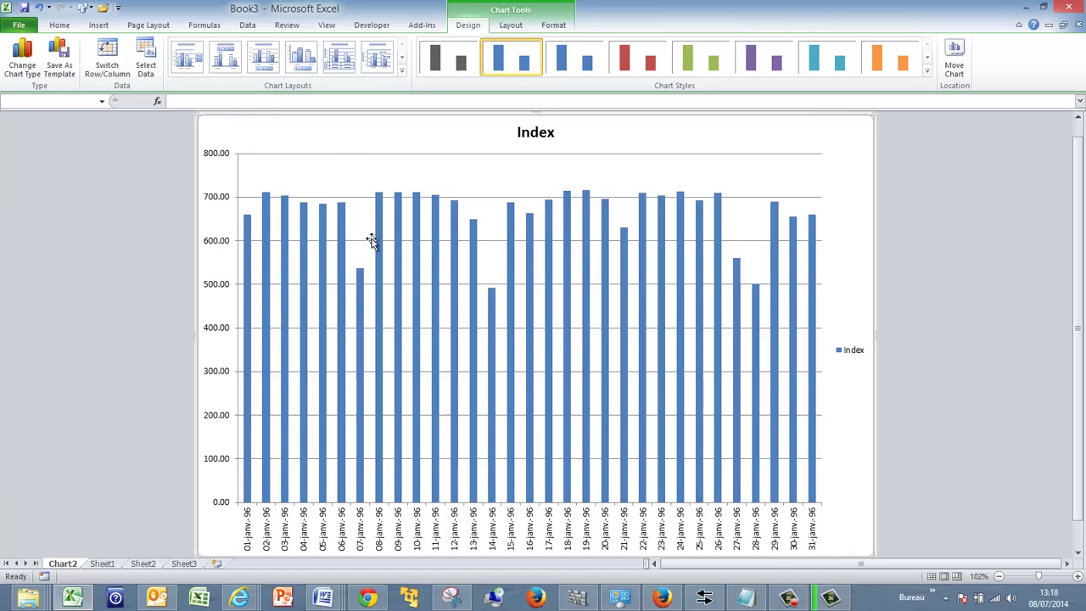
{"action": "left_click", "coordinate": [22, 64]}
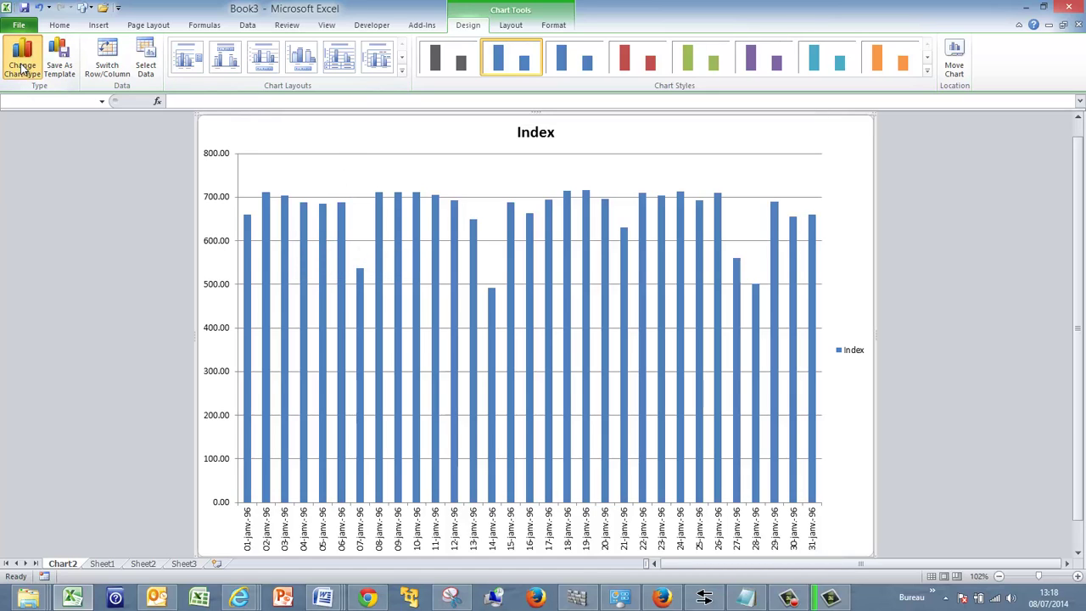
{"action": "left_click", "coordinate": [464, 494]}
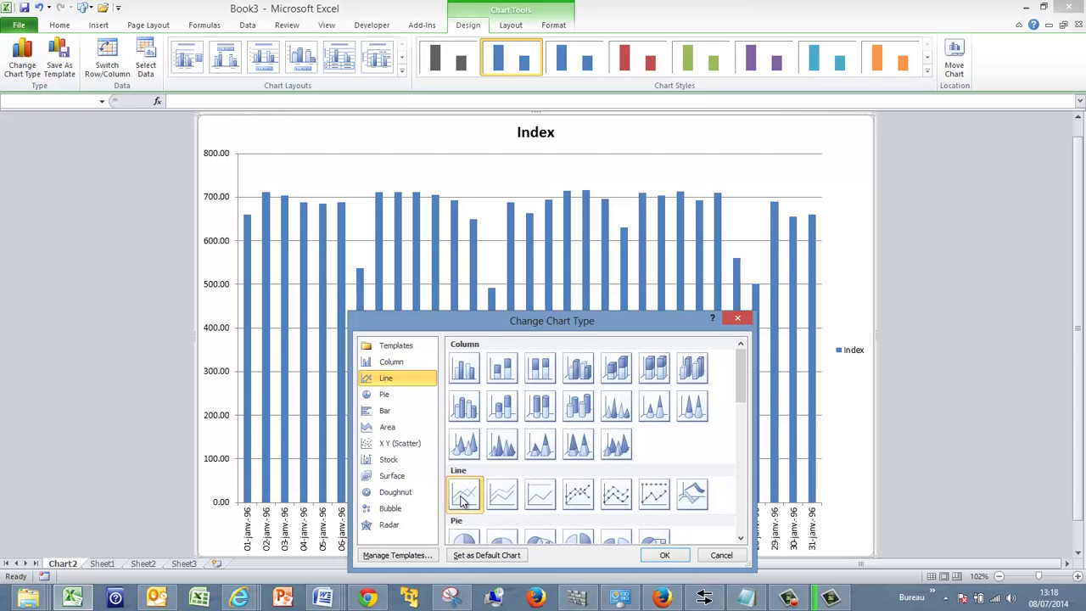
{"action": "left_click", "coordinate": [663, 557]}
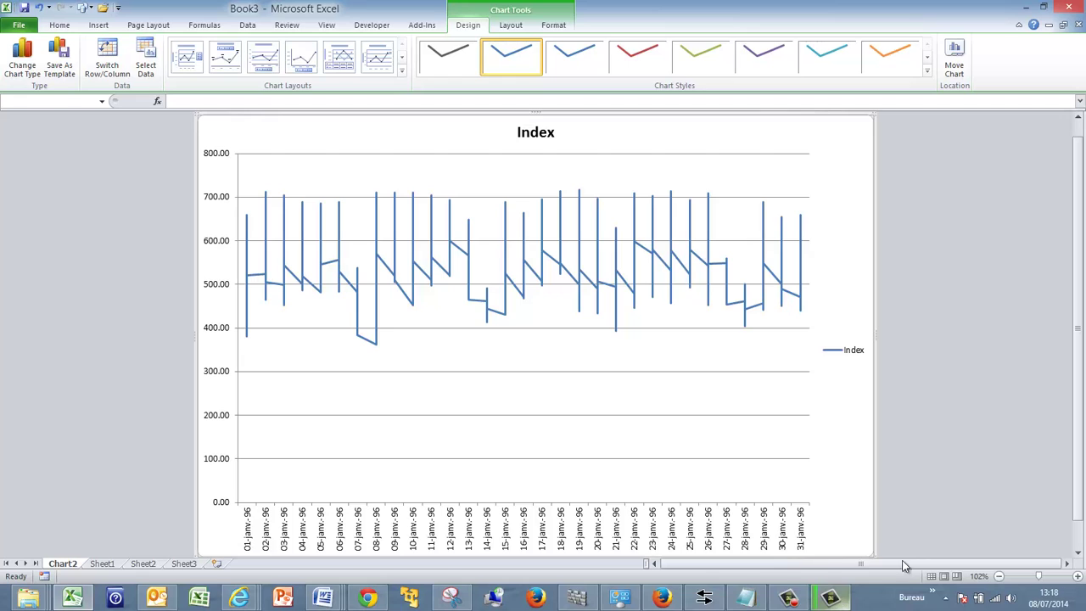
{"action": "left_click", "coordinate": [787, 598]}
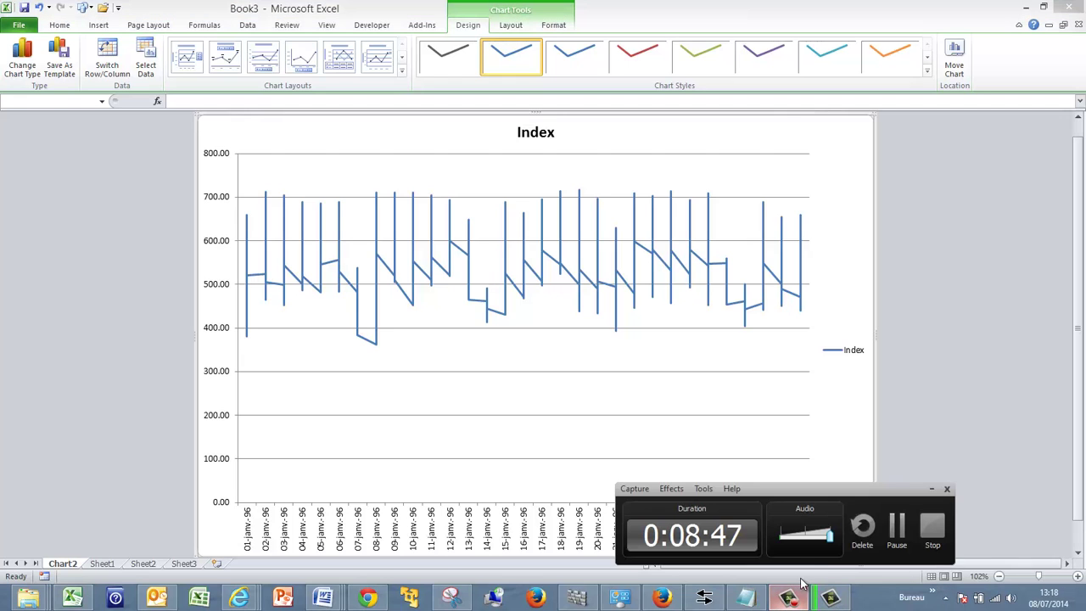
{"action": "left_click", "coordinate": [897, 533]}
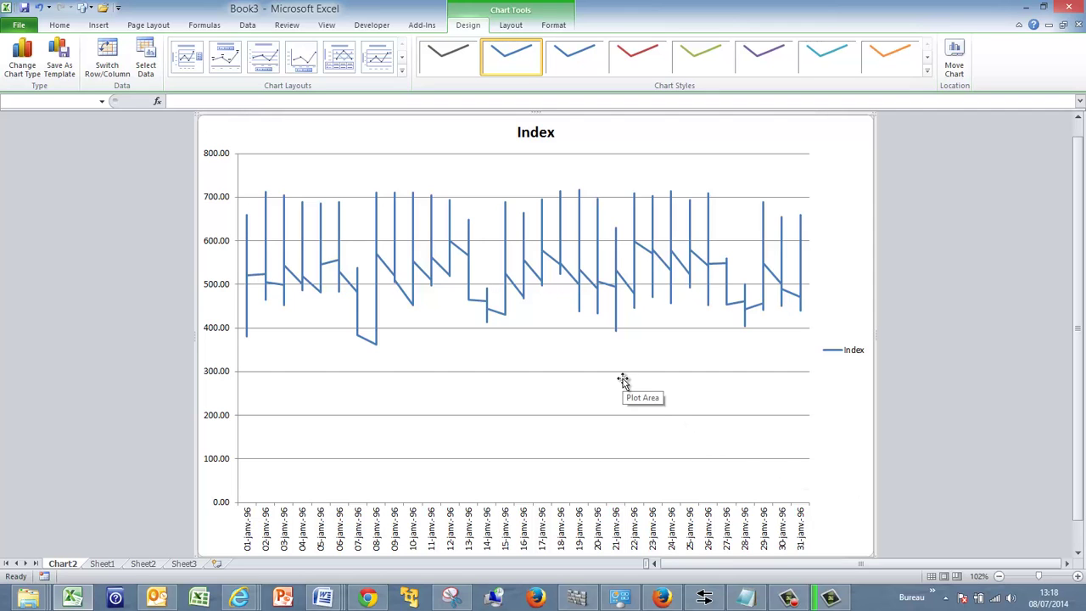
Step: Discard the line chart sheet and return to the start of the table on Sheet1
{"action": "key", "text": "ctrl+Page_Down"}
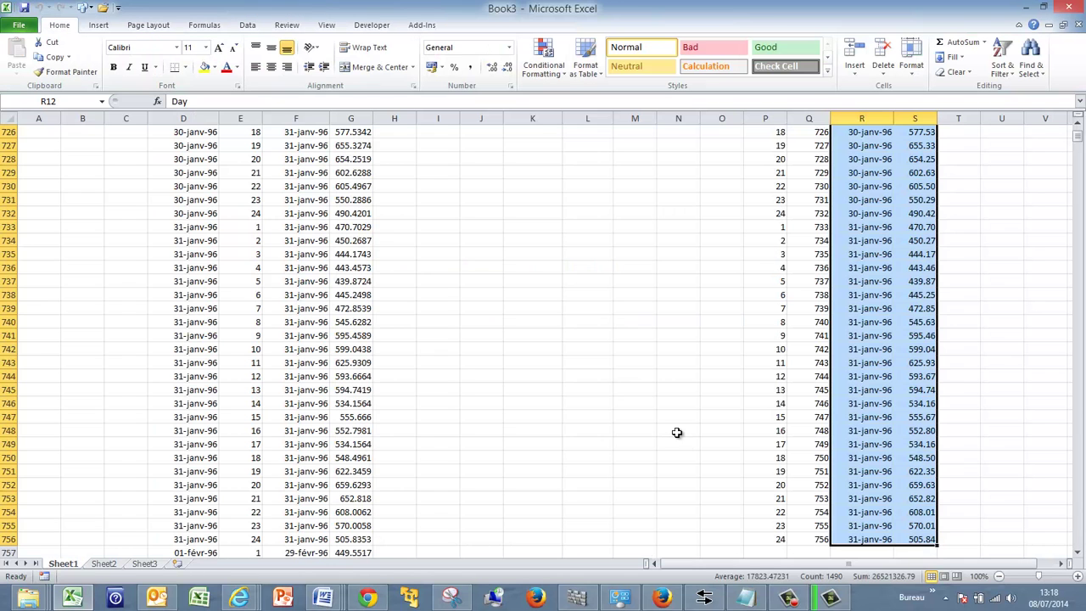
{"action": "left_click", "coordinate": [702, 397]}
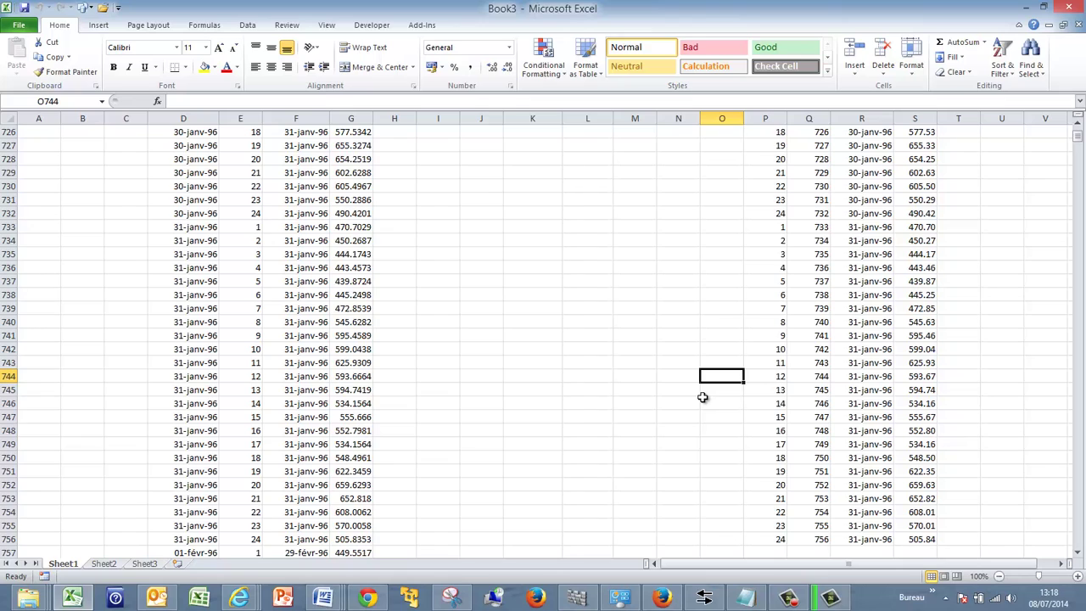
{"action": "key", "text": "Page_Up"}
{"action": "key", "text": "Page_Up"}
{"action": "key", "text": "Page_Up"}
{"action": "key", "text": "Page_Up"}
{"action": "key", "text": "Page_Up"}
{"action": "key", "text": "Page_Up"}
{"action": "key", "text": "Page_Up"}
{"action": "key", "text": "Page_Up"}
{"action": "key", "text": "Page_Up"}
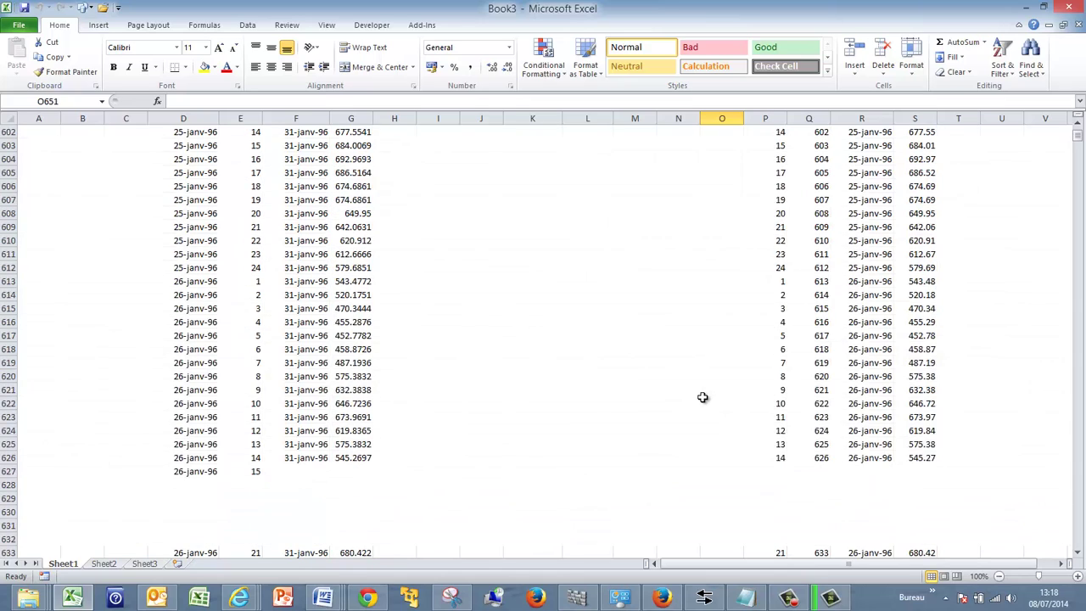
{"action": "key", "text": "Page_Up"}
{"action": "key", "text": "Page_Up"}
{"action": "key", "text": "Page_Up"}
{"action": "key", "text": "Page_Up"}
{"action": "key", "text": "Page_Up"}
{"action": "key", "text": "Page_Up"}
{"action": "key", "text": "Page_Up"}
{"action": "key", "text": "Page_Up"}
{"action": "key", "text": "Page_Up"}
{"action": "key", "text": "Page_Up"}
{"action": "key", "text": "Page_Up"}
{"action": "key", "text": "Page_Up"}
{"action": "key", "text": "Page_Up"}
{"action": "key", "text": "Page_Up"}
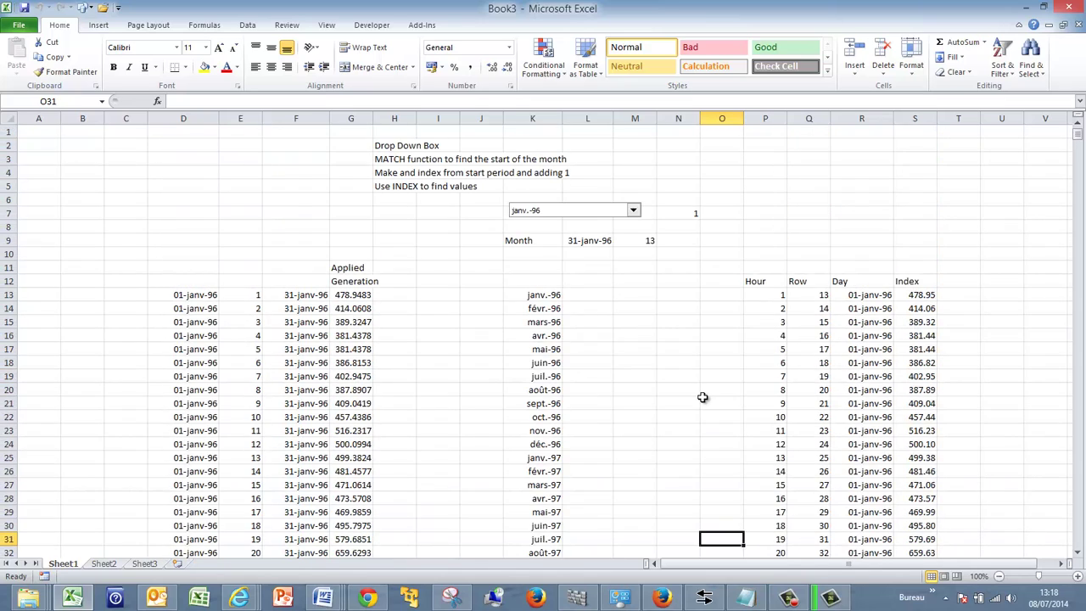
Step: Re-enter =M9 in cell Q13 as the first value of the Row column
{"action": "key", "text": "Right"}
{"action": "key", "text": "Right"}
{"action": "key", "text": "Right"}
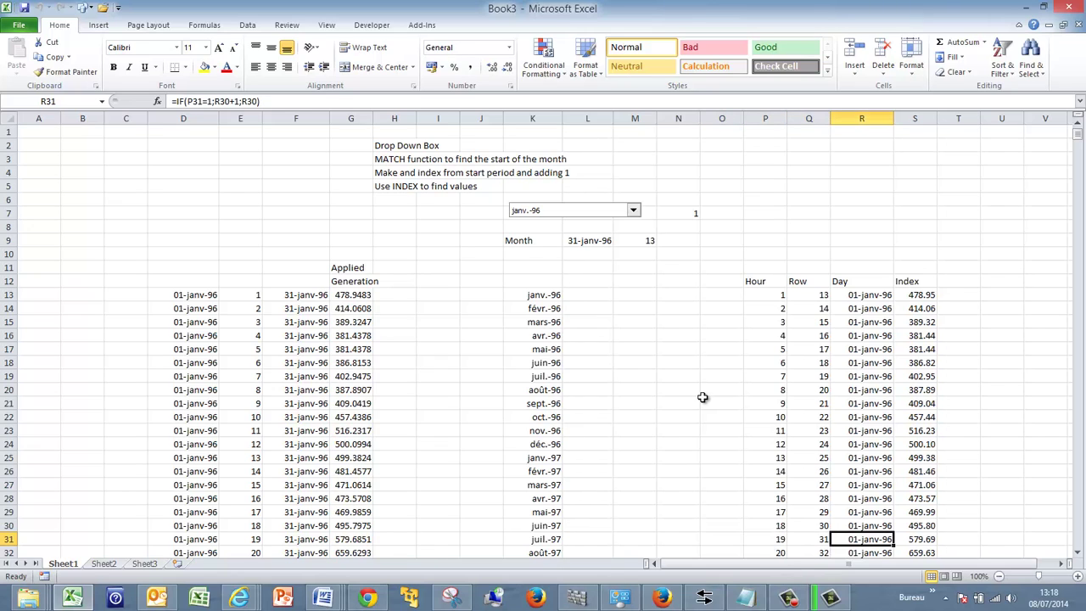
{"action": "key", "text": "Left"}
{"action": "key", "text": "Up"}
{"action": "key", "text": "Up"}
{"action": "key", "text": "Up"}
{"action": "key", "text": "Up"}
{"action": "key", "text": "Up"}
{"action": "key", "text": "Up"}
{"action": "key", "text": "Up"}
{"action": "key", "text": "Up"}
{"action": "key", "text": "Up"}
{"action": "key", "text": "Up"}
{"action": "key", "text": "Up"}
{"action": "key", "text": "Up"}
{"action": "key", "text": "Up"}
{"action": "key", "text": "Up"}
{"action": "key", "text": "Up"}
{"action": "key", "text": "Up"}
{"action": "key", "text": "Up"}
{"action": "key", "text": "Up"}
{"action": "key", "text": "Up"}
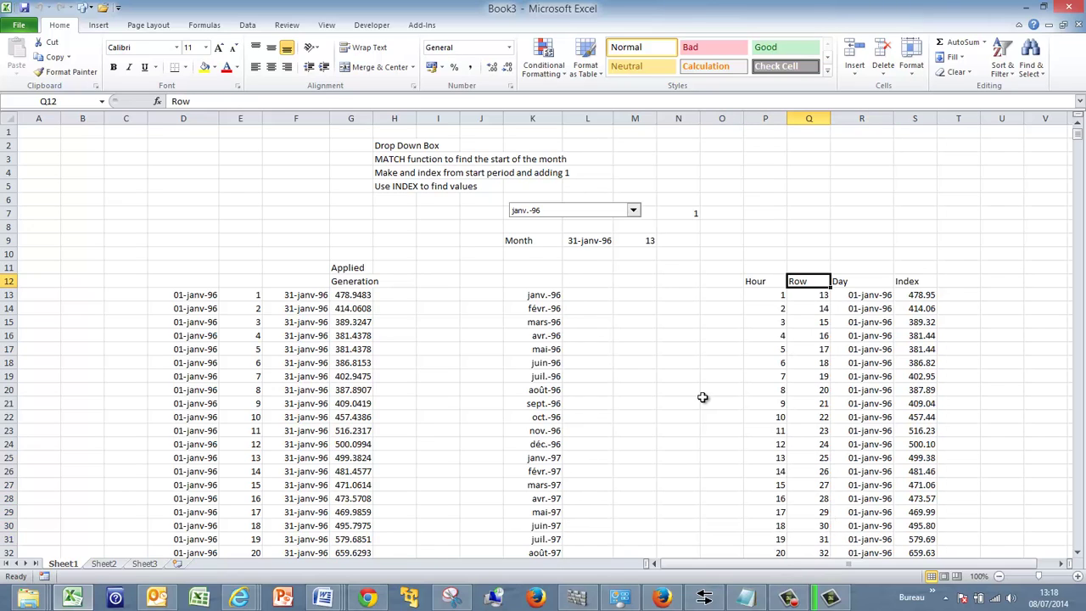
{"action": "key", "text": "Down"}
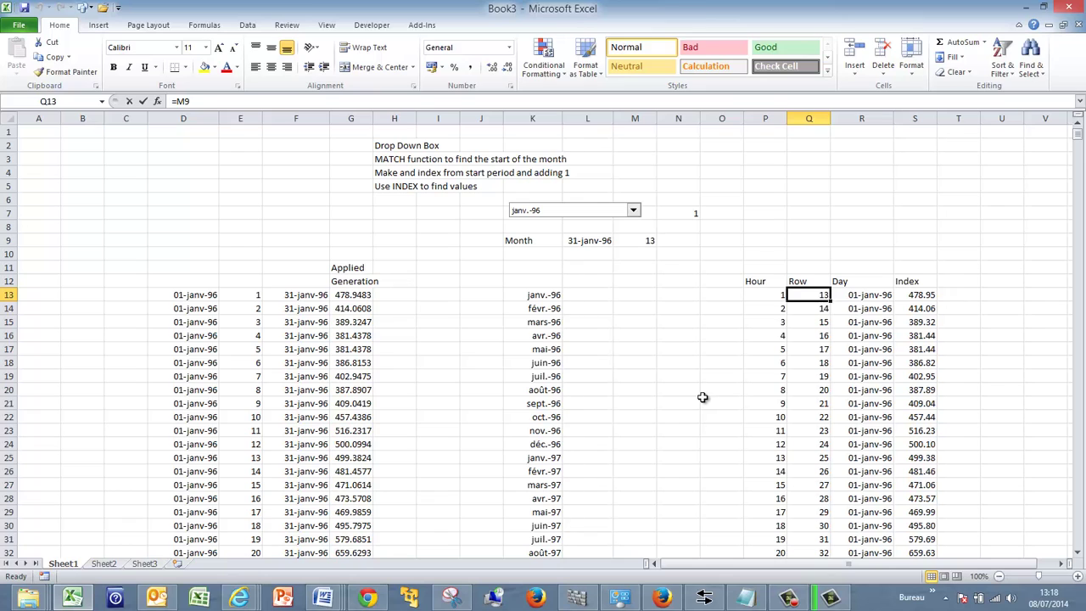
{"action": "type", "text": "="}
{"action": "key", "text": "Up"}
{"action": "key", "text": "Up"}
{"action": "key", "text": "Up"}
{"action": "key", "text": "Up"}
{"action": "key", "text": "Up"}
{"action": "key", "text": "Left"}
{"action": "key", "text": "Left"}
{"action": "key", "text": "Left"}
{"action": "key", "text": "Left"}
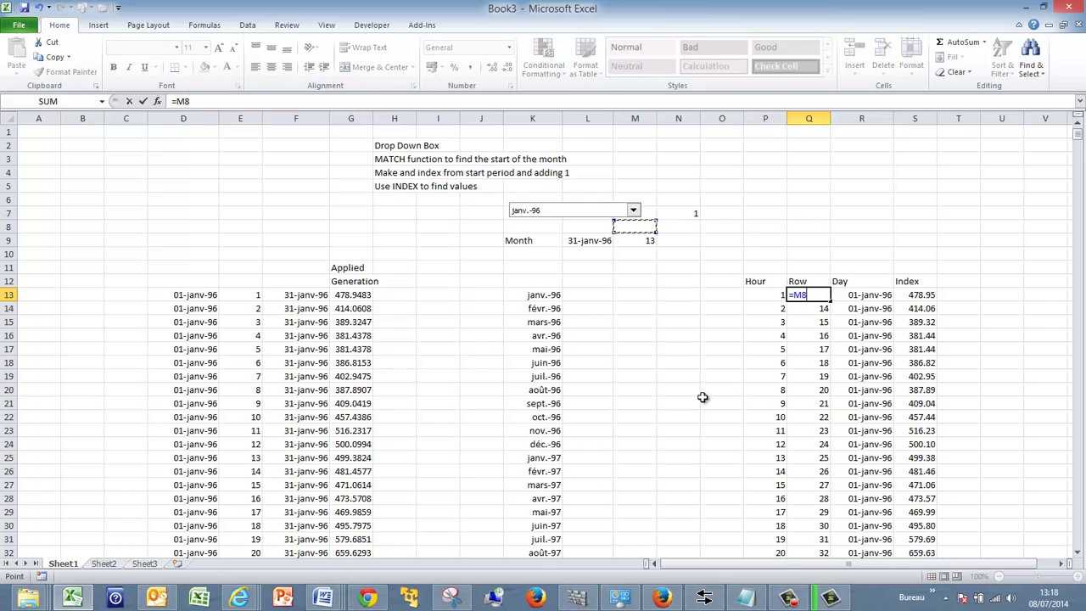
{"action": "key", "text": "Down"}
{"action": "key", "text": "Return"}
Step: Enter =Q13+1 in cell Q14 and fill it down the Row column
{"action": "type", "text": "="}
{"action": "key", "text": "Up"}
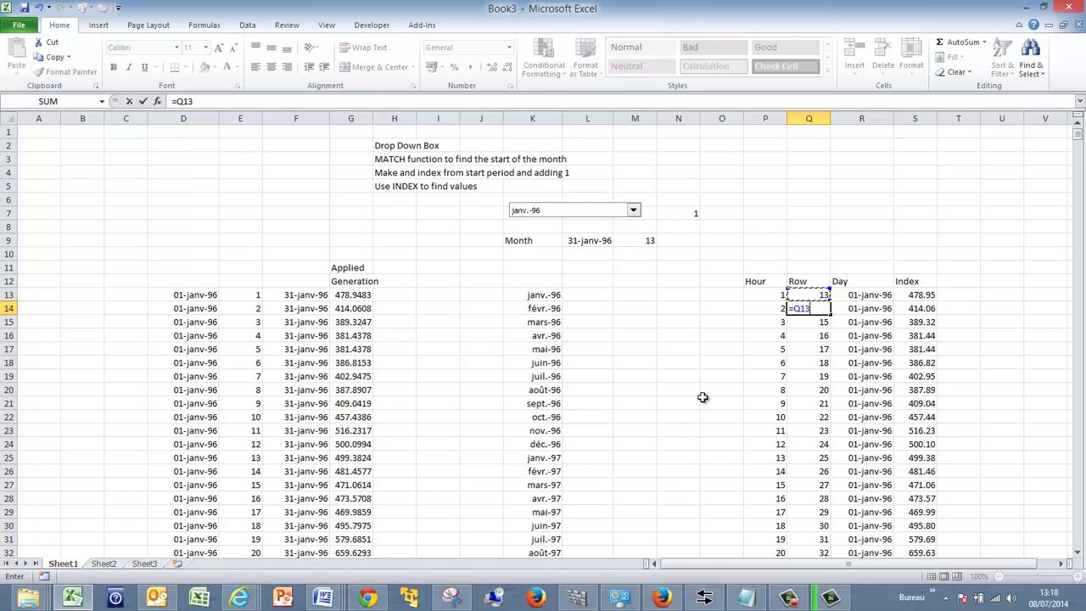
{"action": "type", "text": "+1"}
{"action": "key", "text": "ctrl+Return"}
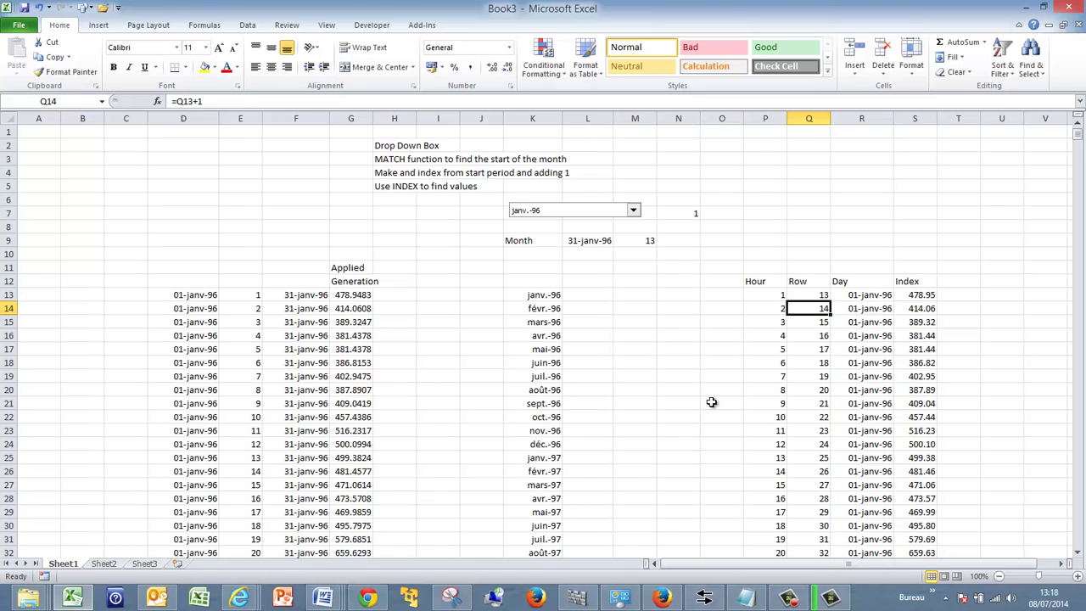
{"action": "double_click", "coordinate": [828, 313]}
Step: Re-enter =INDEX(G:G;Q13) in cell S13 and fill it down the Index column
{"action": "key", "text": "Right"}
{"action": "key", "text": "Up"}
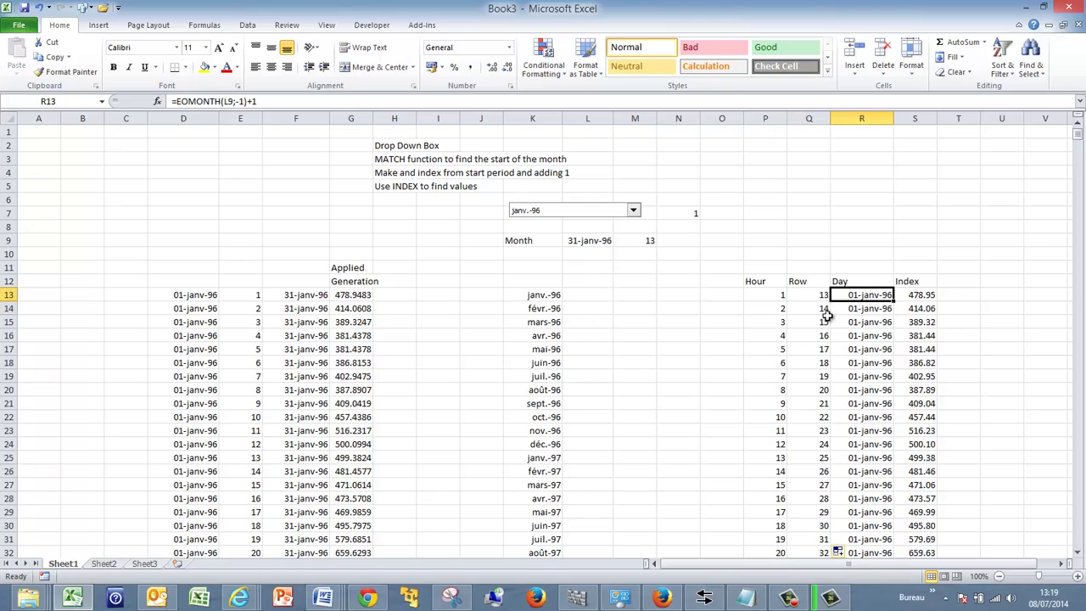
{"action": "key", "text": "Right"}
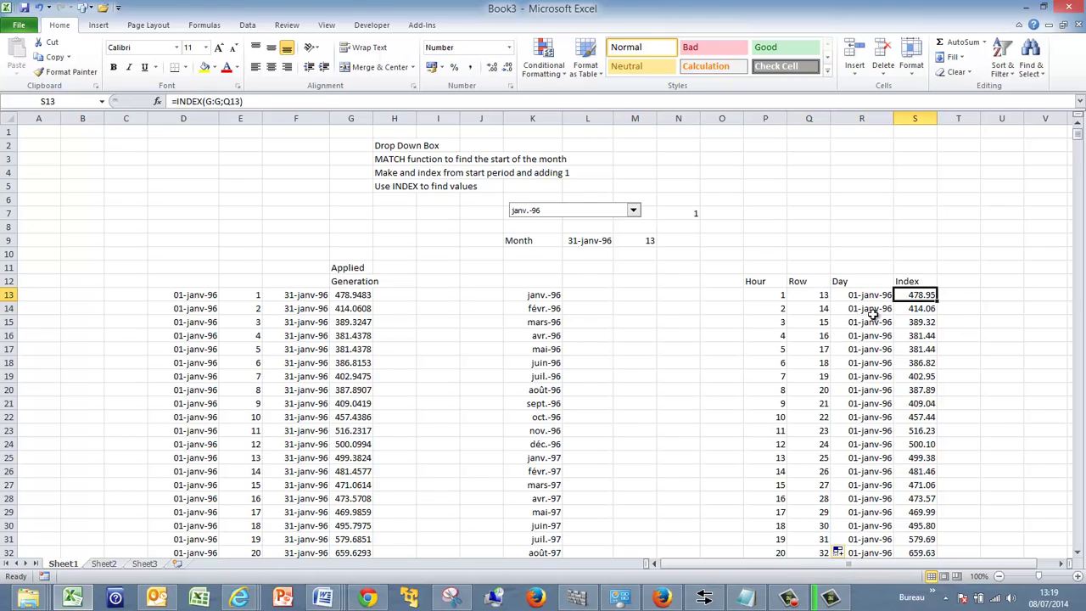
{"action": "type", "text": "=index("}
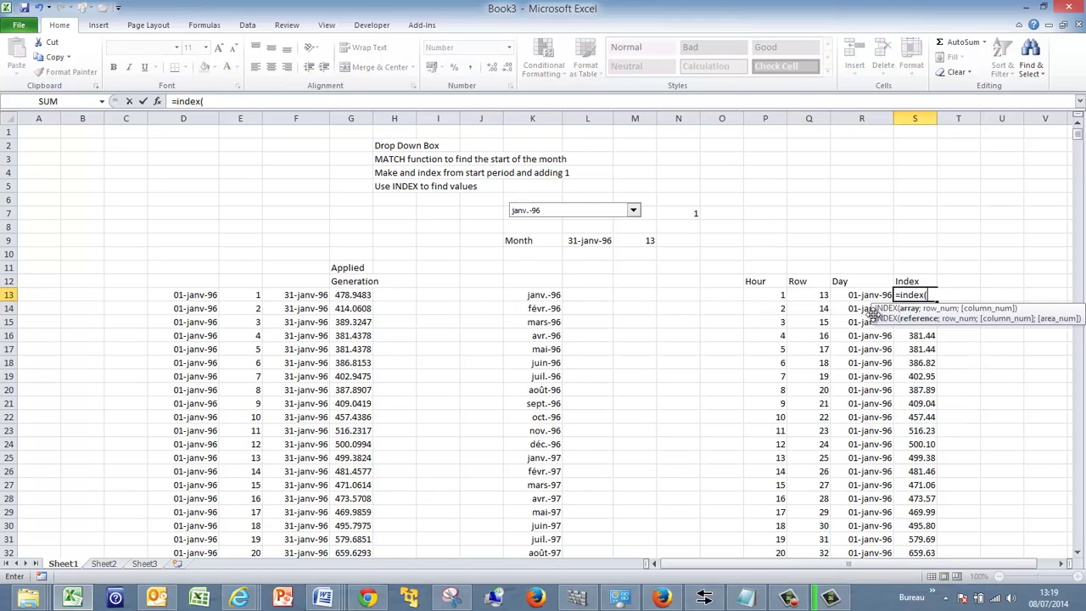
{"action": "left_click", "coordinate": [348, 109]}
{"action": "type", "text": ";Q13"}
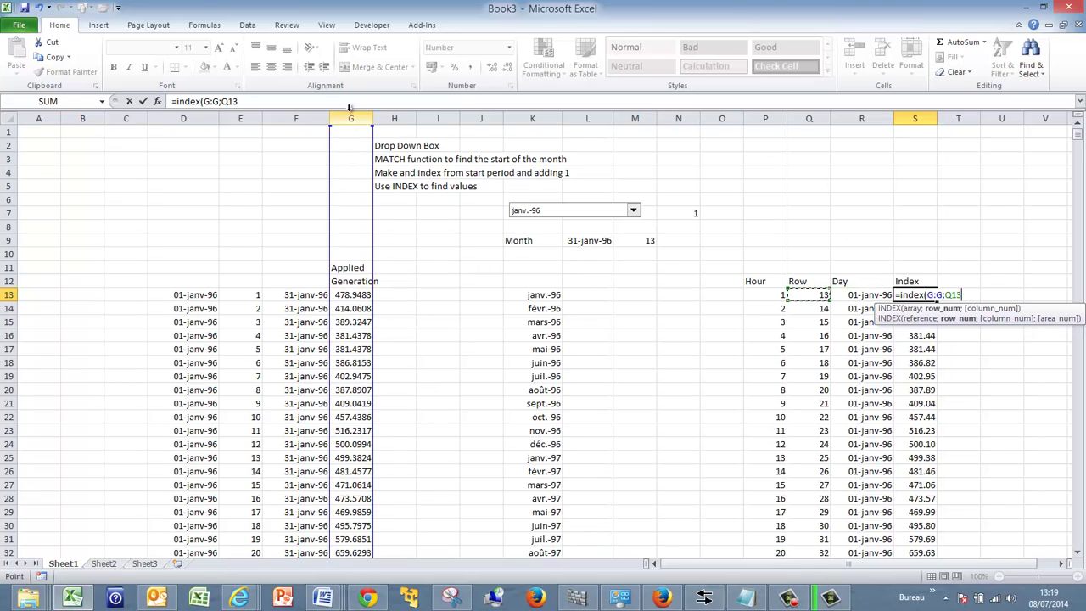
{"action": "key", "text": "Return"}
{"action": "key", "text": "Up"}
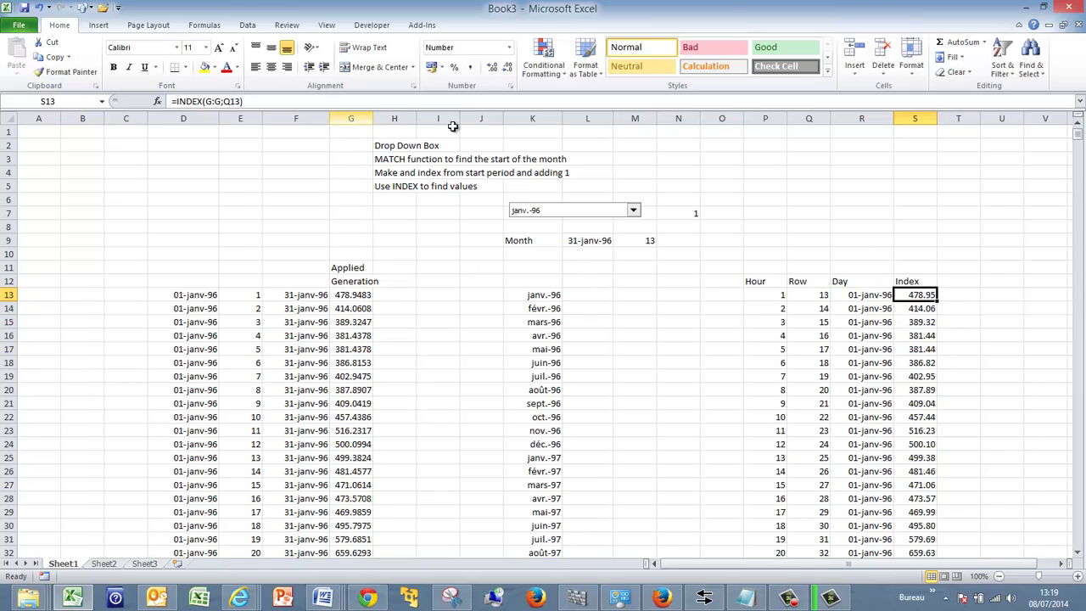
{"action": "double_click", "coordinate": [937, 301]}
Step: Create a default column chart on its own sheet from the Index values in S13:S756, without the header
{"action": "left_click", "coordinate": [933, 304]}
{"action": "key", "text": "Up"}
{"action": "key", "text": "ctrl+shift+Down"}
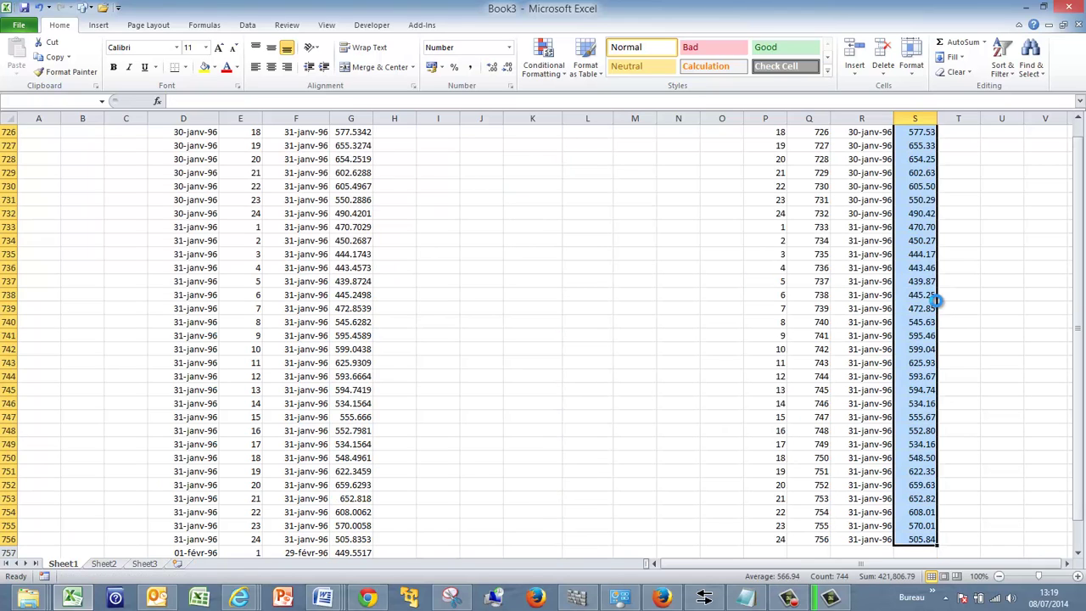
{"action": "key", "text": "F11"}
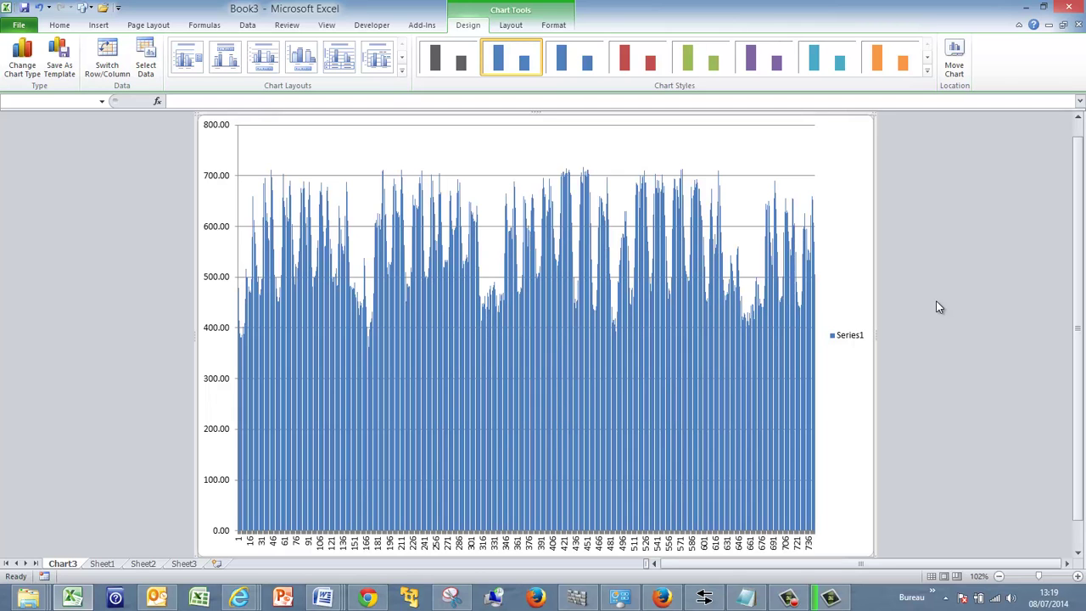
Step: Copy the month drop-down box from Sheet1 and paste it onto the new chart sheet
{"action": "key", "text": "ctrl+Page_Down"}
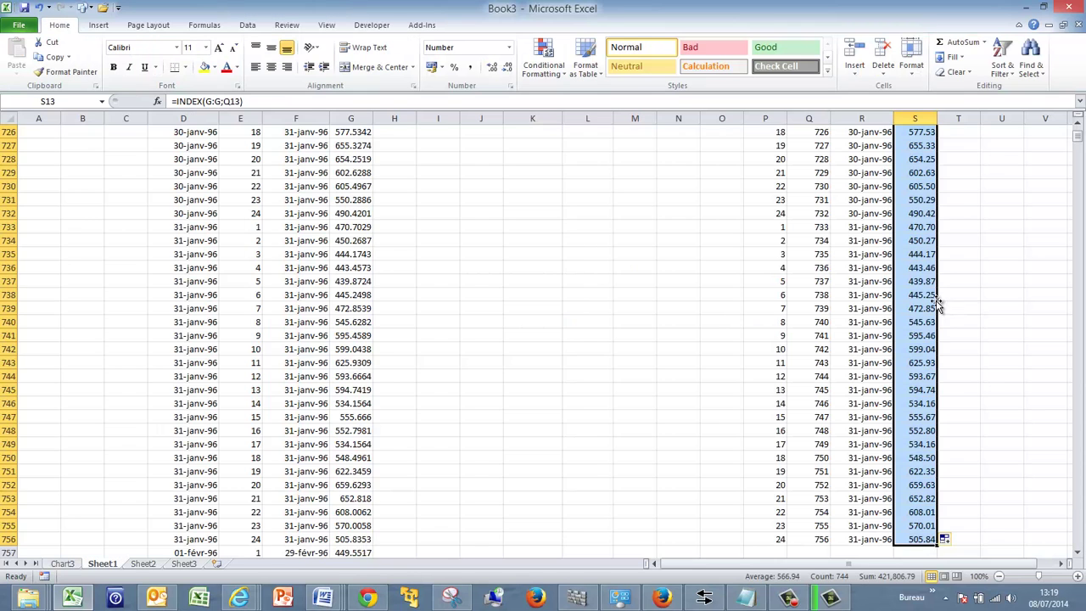
{"action": "scroll", "coordinate": [936, 299], "scroll_direction": "up", "scroll_amount": 10}
{"action": "key", "text": "Page_Up"}
{"action": "key", "text": "Page_Up"}
{"action": "key", "text": "Page_Up"}
{"action": "key", "text": "Page_Up"}
{"action": "key", "text": "Page_Up"}
{"action": "key", "text": "Page_Up"}
{"action": "key", "text": "Page_Up"}
{"action": "key", "text": "Page_Up"}
{"action": "key", "text": "Page_Up"}
{"action": "key", "text": "Page_Up"}
{"action": "key", "text": "Page_Up"}
{"action": "key", "text": "Page_Up"}
{"action": "key", "text": "Page_Up"}
{"action": "key", "text": "Page_Up"}
{"action": "key", "text": "Page_Up"}
{"action": "key", "text": "Page_Up"}
{"action": "key", "text": "Page_Up"}
{"action": "key", "text": "Page_Up"}
{"action": "key", "text": "Page_Up"}
{"action": "key", "text": "Page_Up"}
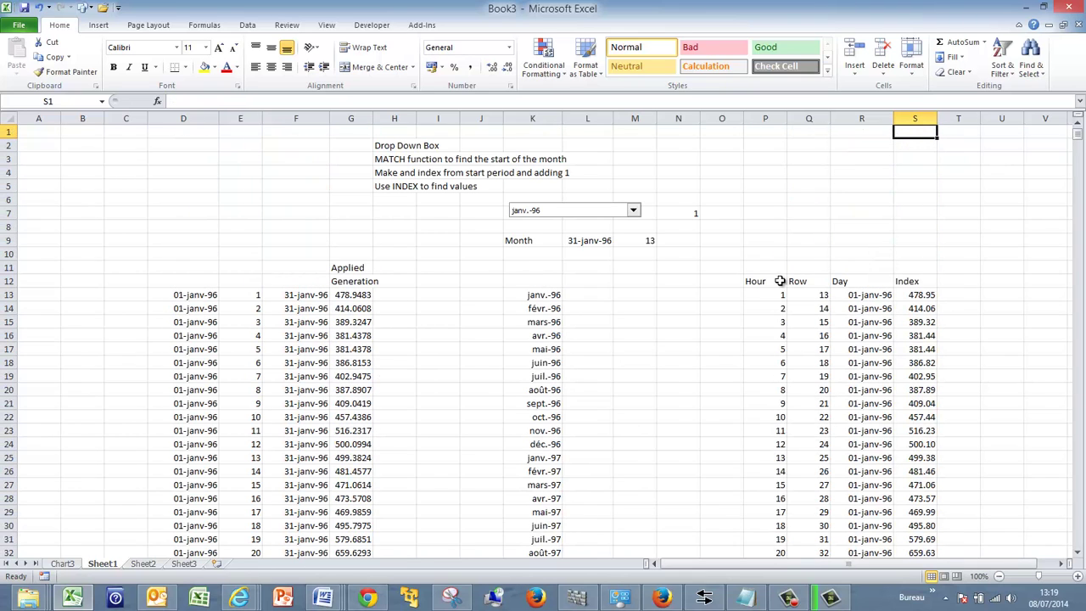
{"action": "right_click", "coordinate": [585, 206]}
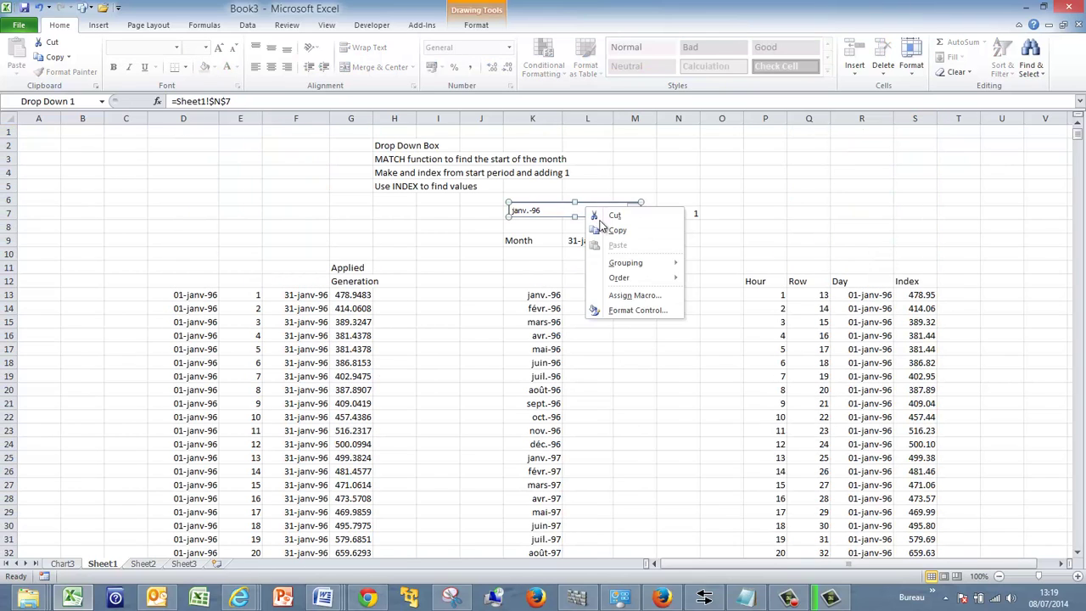
{"action": "left_click", "coordinate": [604, 226]}
{"action": "key", "text": "ctrl+Page_Up"}
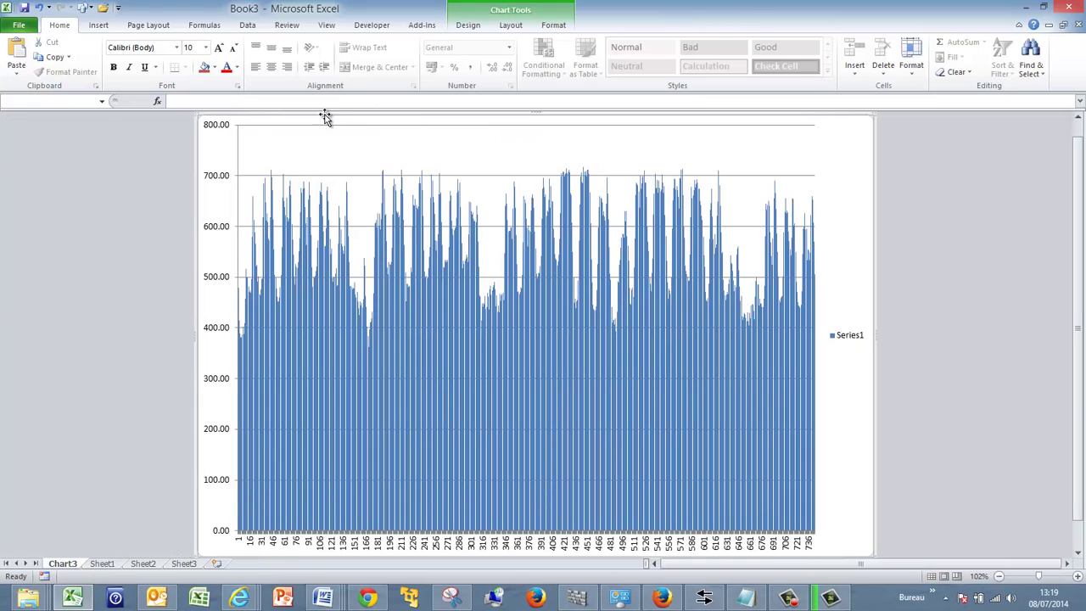
{"action": "key", "text": "ctrl+v"}
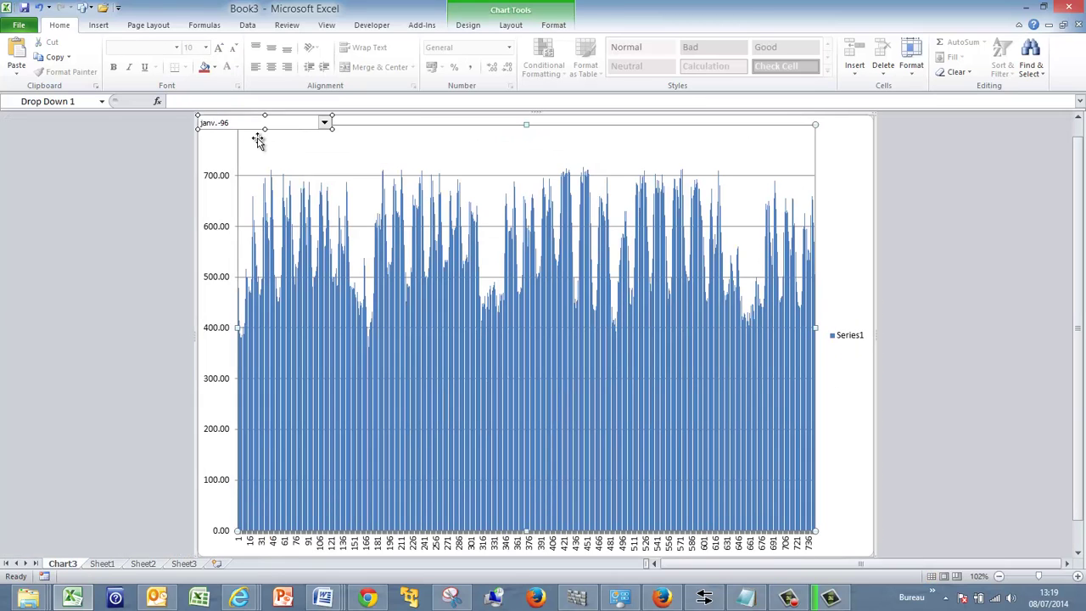
Step: Deselect the pasted drop-down box on the chart sheet and choose déc.-04 from it to plot that month
{"action": "left_click", "coordinate": [289, 138]}
{"action": "left_click", "coordinate": [324, 124]}
{"action": "left_click_drag", "start_coordinate": [329, 146], "coordinate": [303, 172]}
{"action": "left_click", "coordinate": [258, 181]}
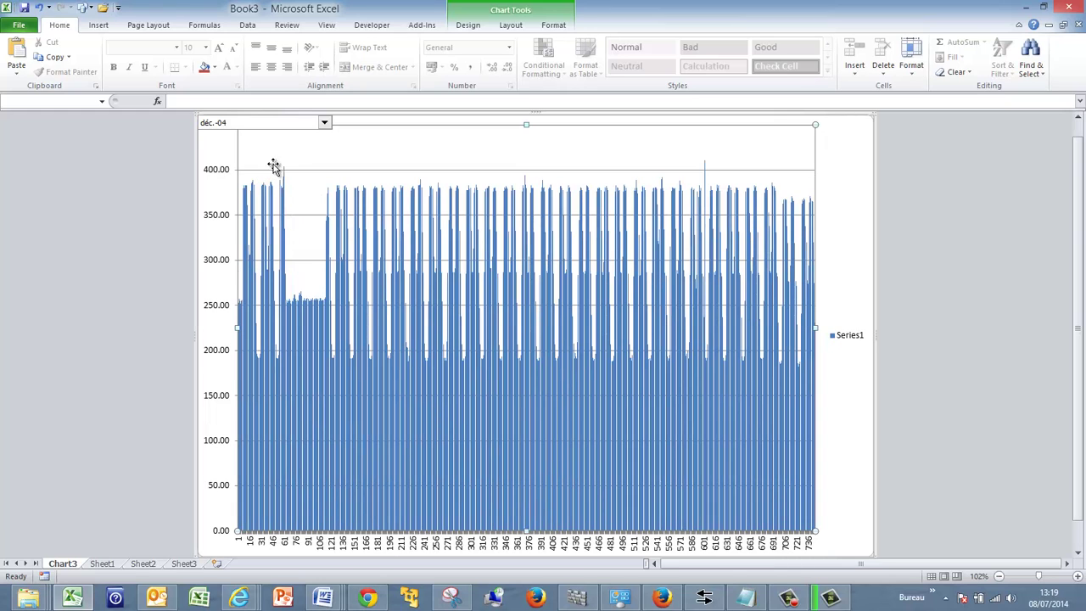
Step: Test the chart with other months by choosing mars-10 and sept.-10 in the drop-down box
{"action": "left_click", "coordinate": [324, 124]}
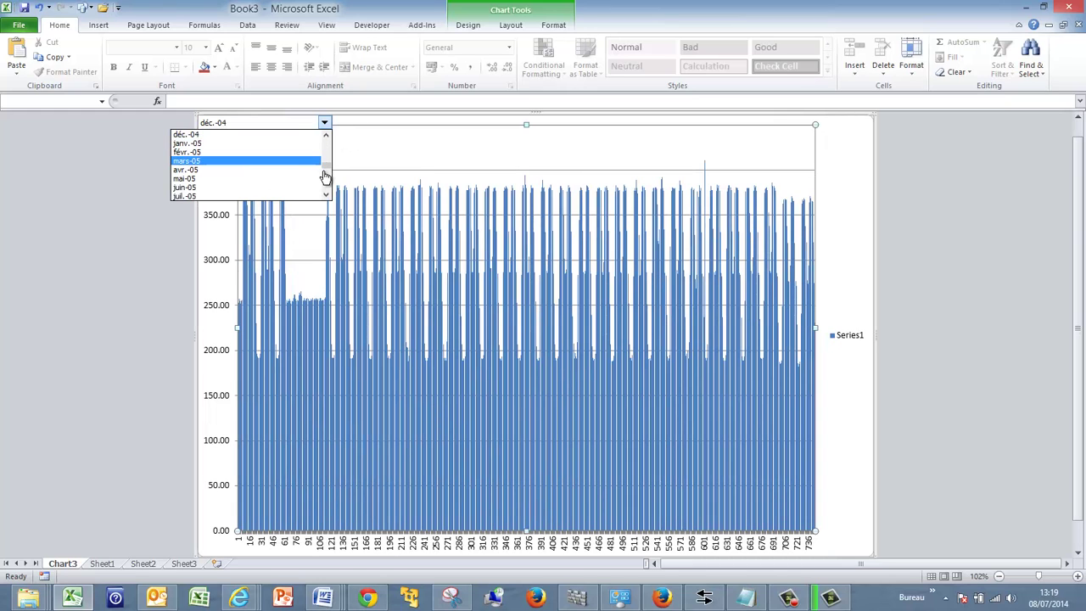
{"action": "left_click_drag", "start_coordinate": [331, 173], "coordinate": [330, 182]}
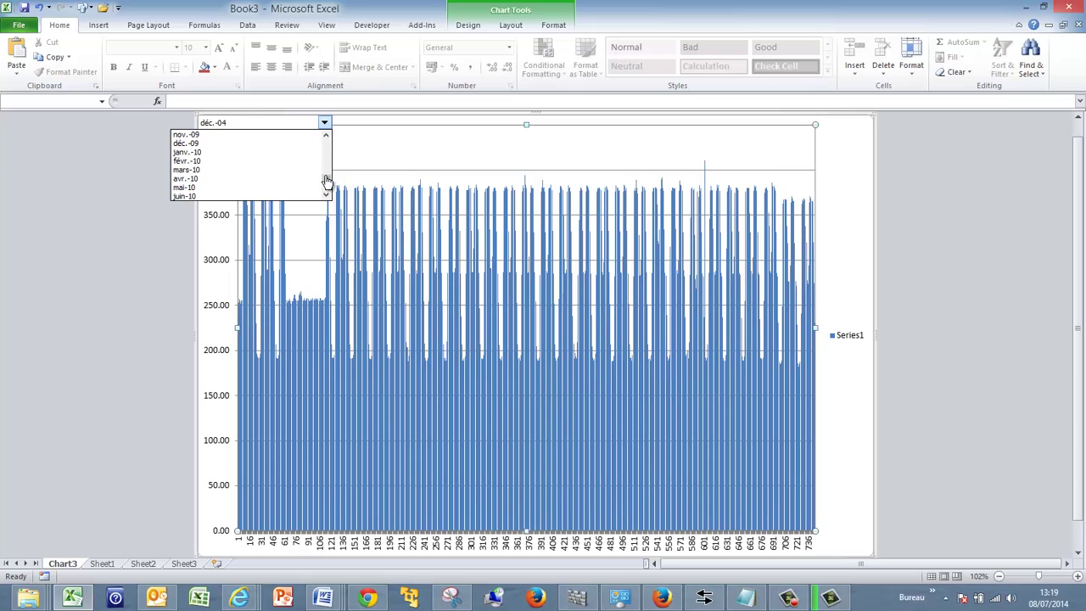
{"action": "left_click", "coordinate": [288, 171]}
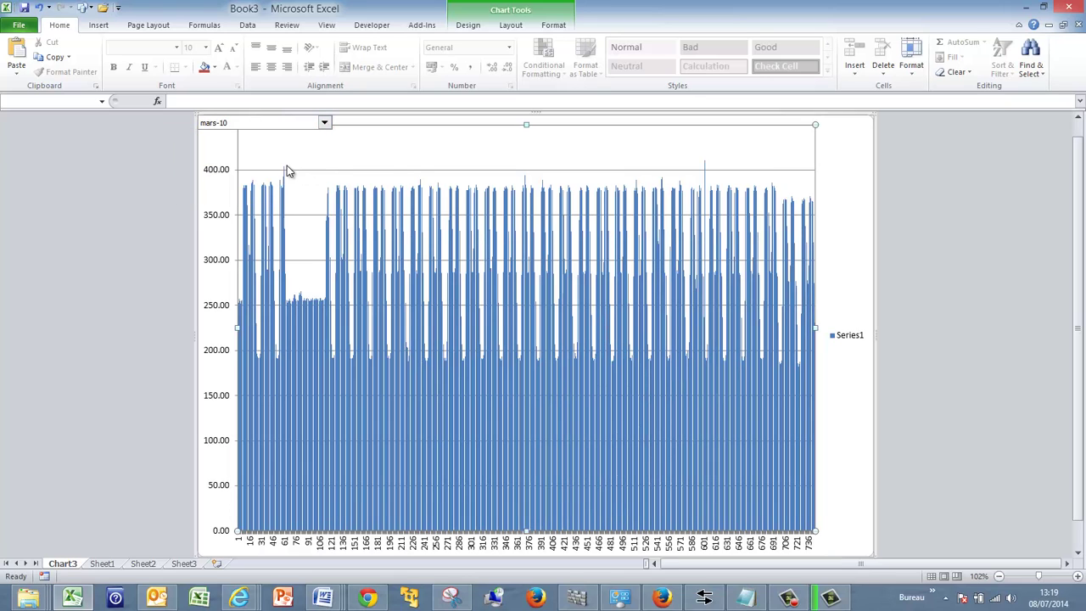
{"action": "left_click", "coordinate": [324, 124]}
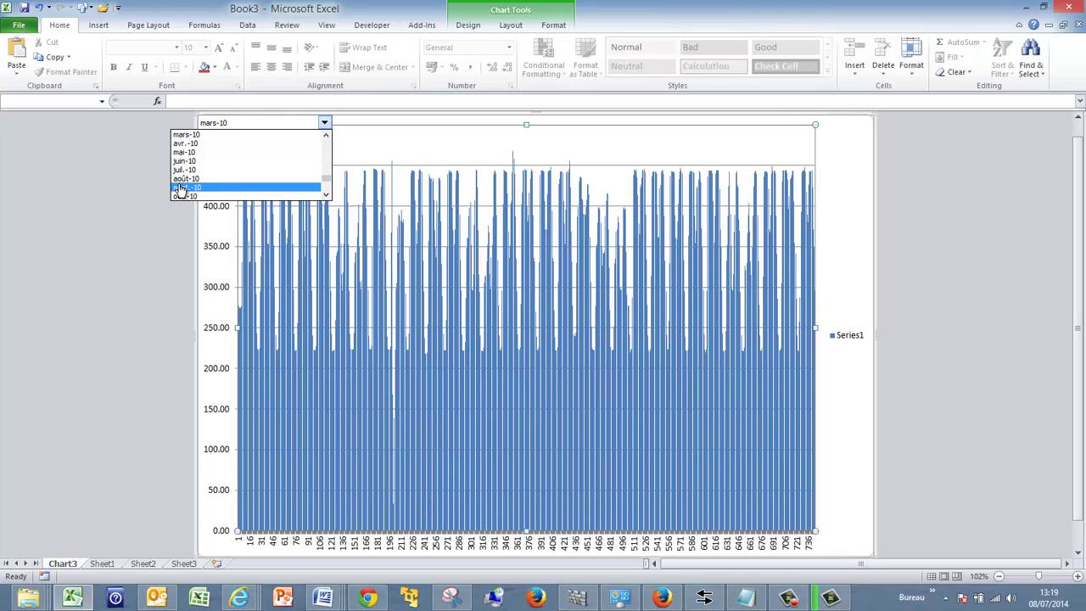
{"action": "key", "text": "Escape"}
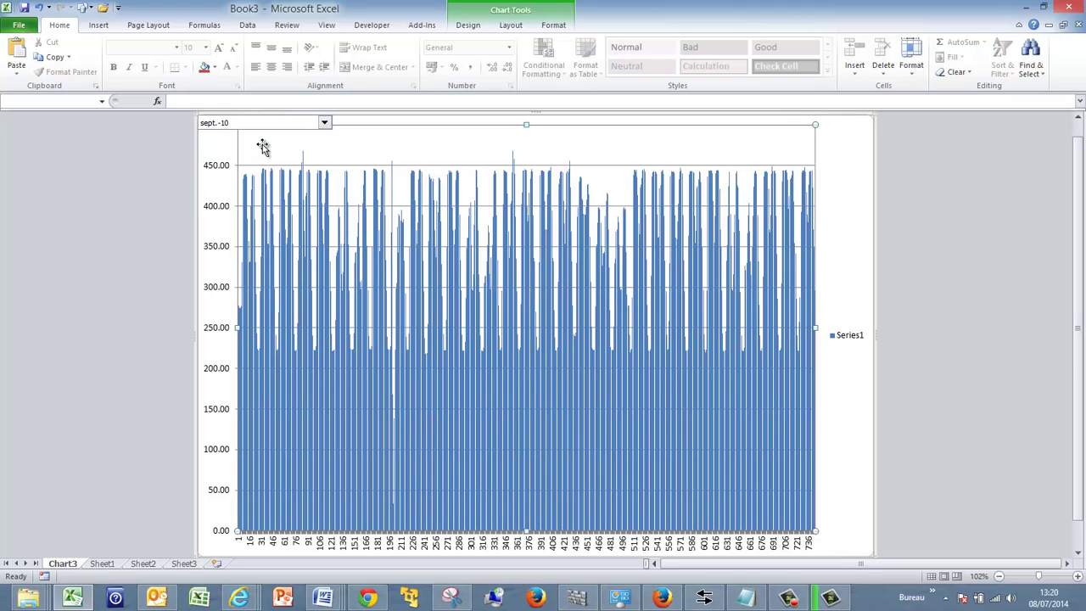
Step: Switch the chart's month to févr.-02 in the drop-down box
{"action": "left_click", "coordinate": [324, 124]}
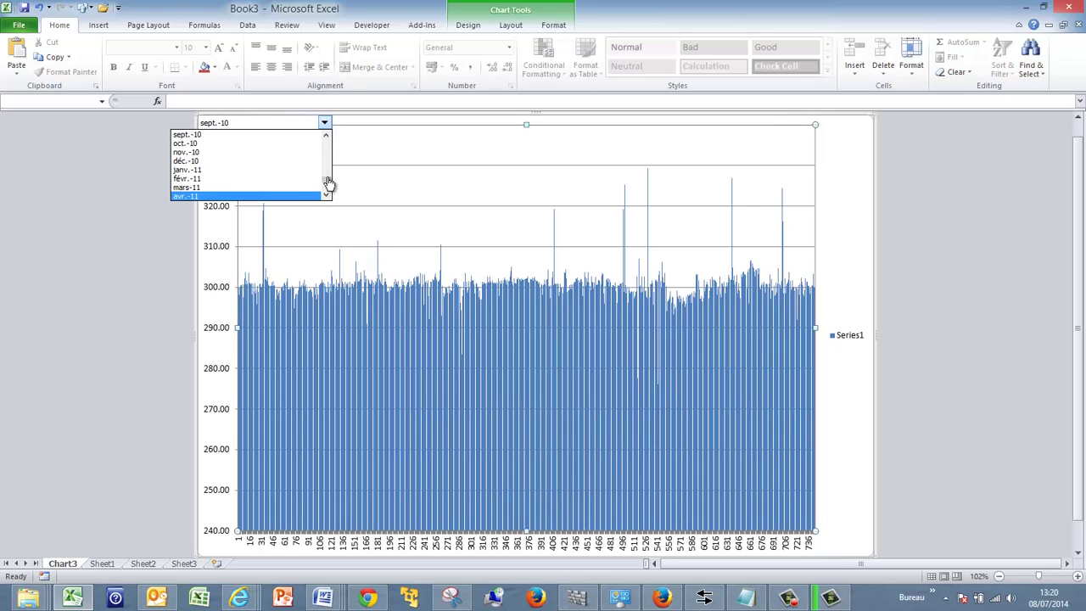
{"action": "left_click_drag", "start_coordinate": [330, 186], "coordinate": [325, 161]}
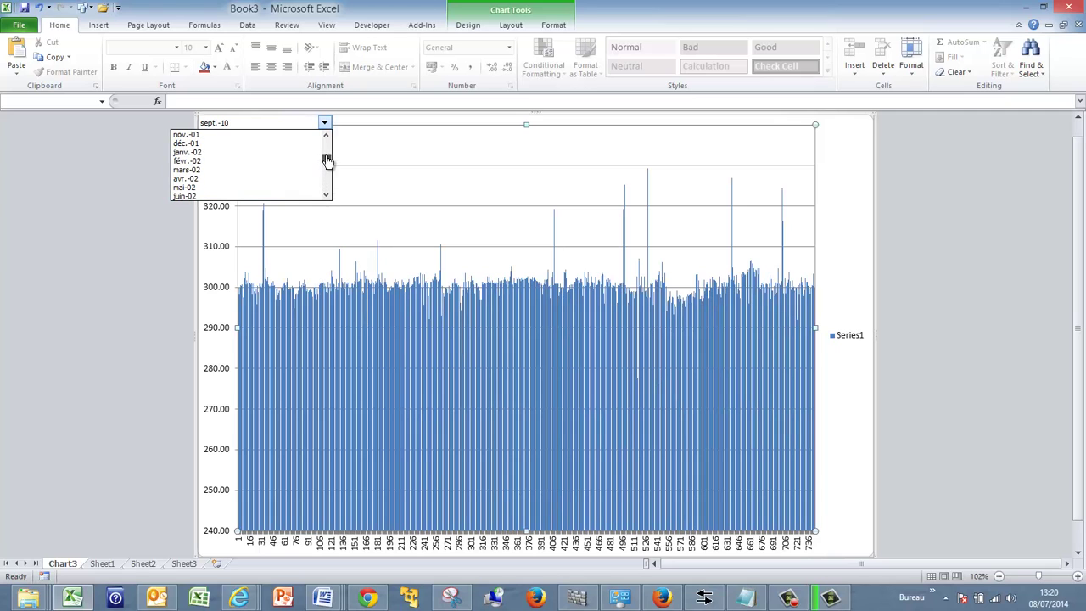
{"action": "left_click", "coordinate": [262, 170]}
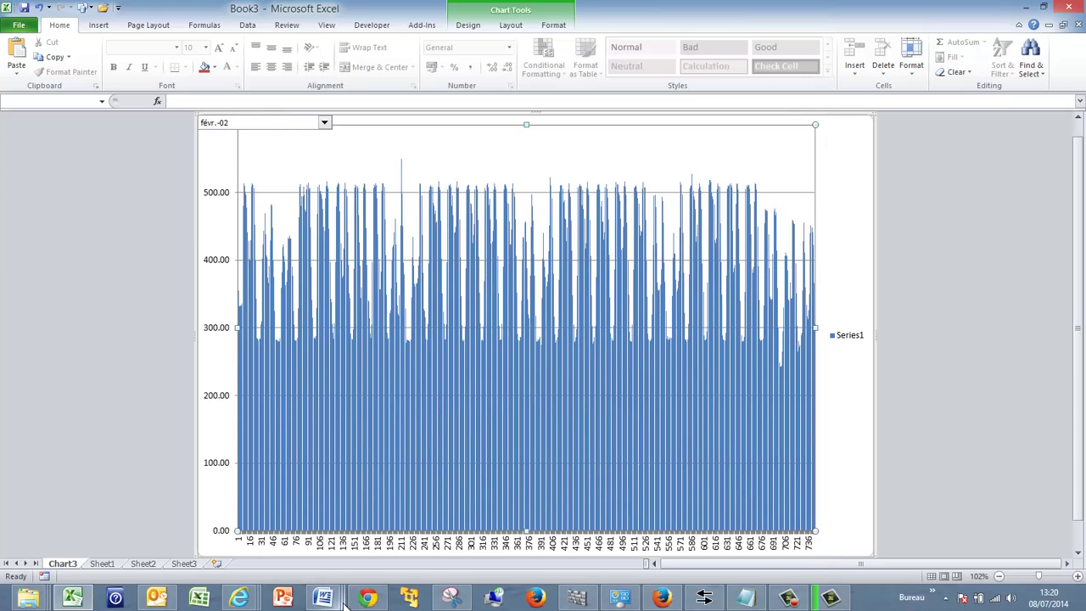
{"action": "left_click", "coordinate": [789, 599]}
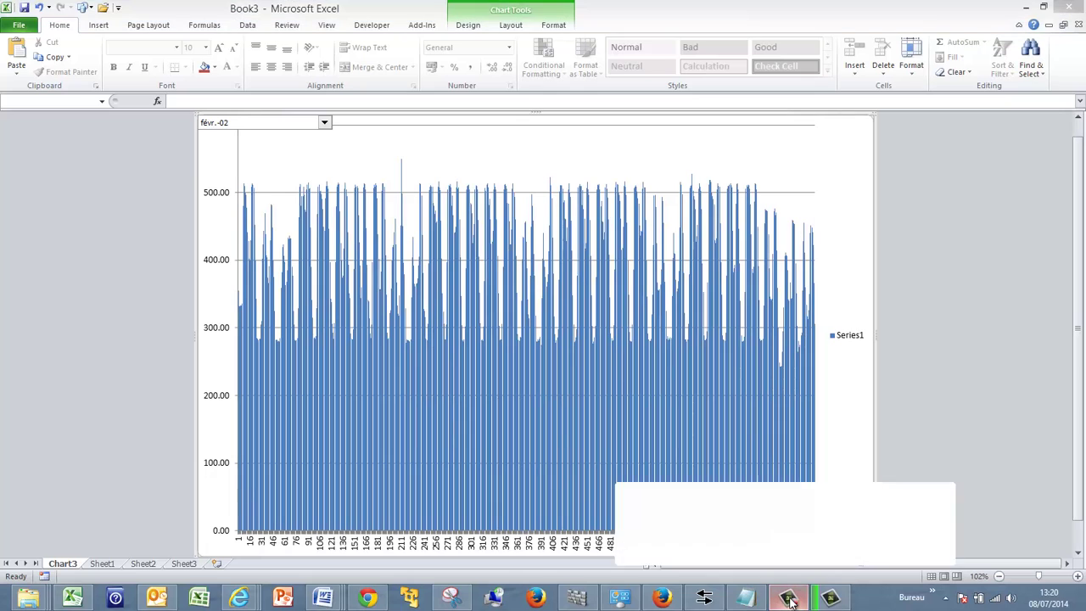